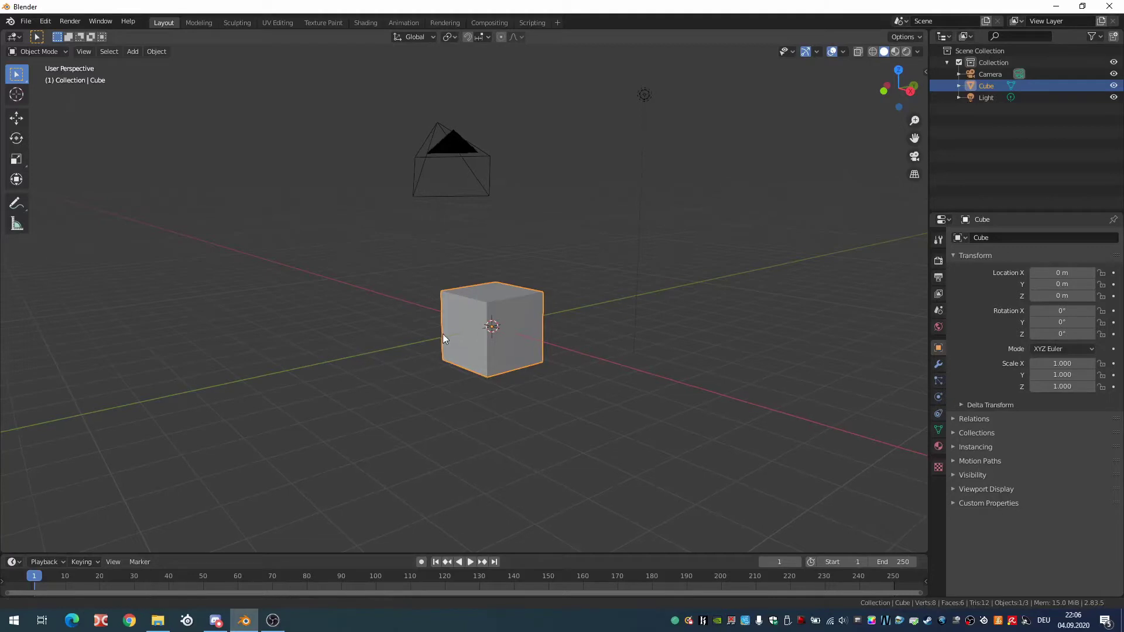
From the default cube scene, bring up the File > Open browser for a different scene file
shift+middle_drag(443, 334, 451, 334)
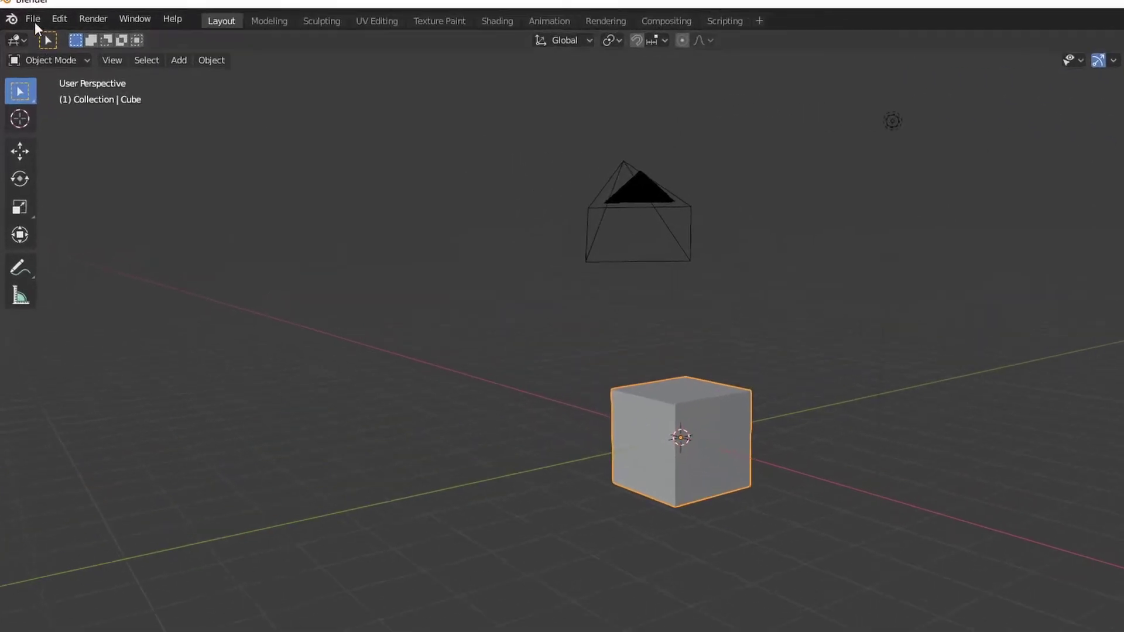
click(29, 22)
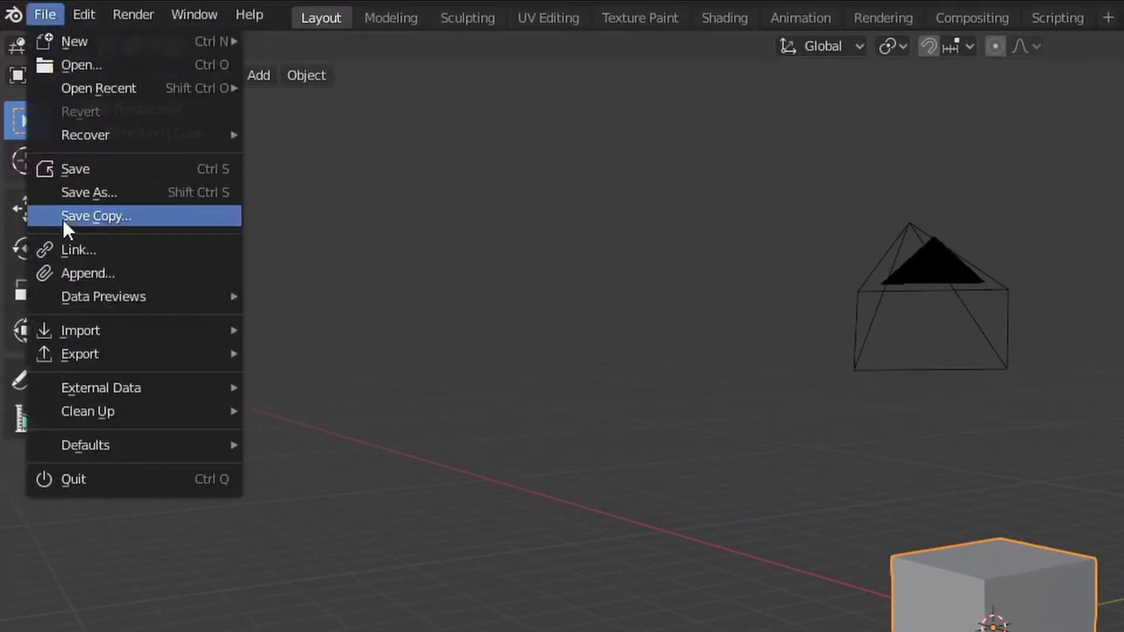
click(96, 65)
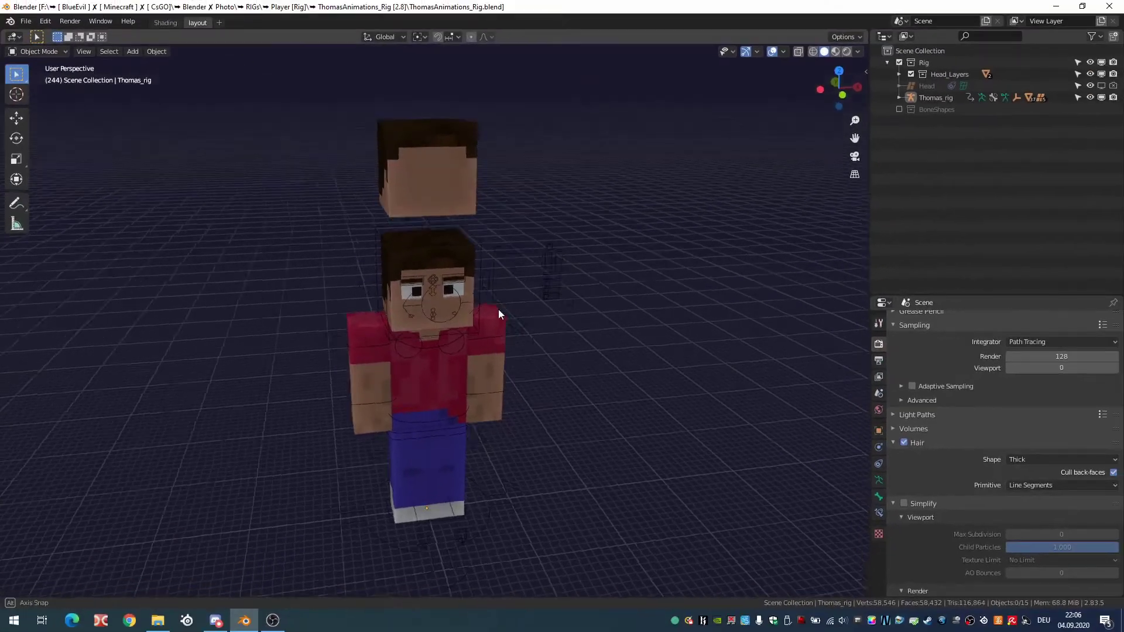
Turn the Outliner into an image editor showing the Steve skin texture, fitted to view, beside the front-view rig
middle_drag(498, 314, 471, 286)
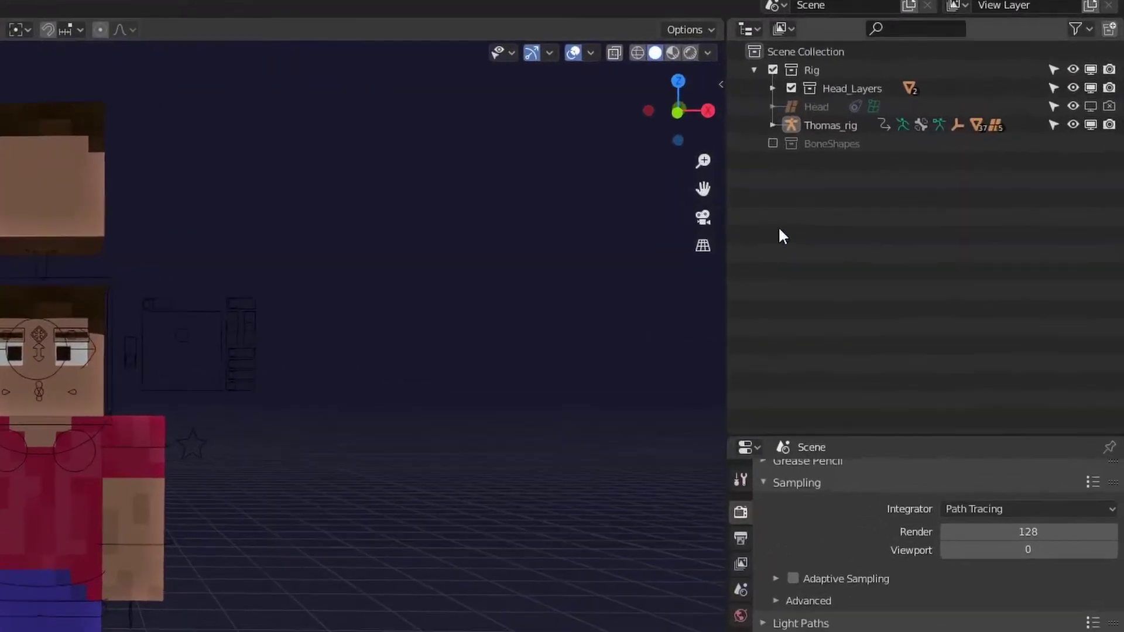
click(683, 25)
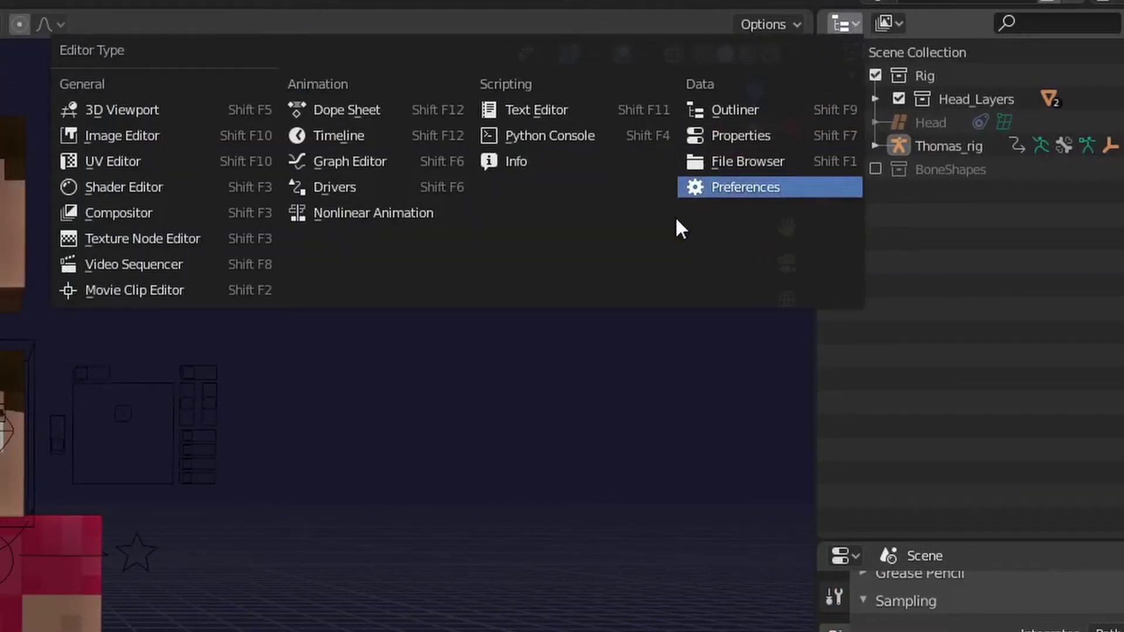
click(119, 166)
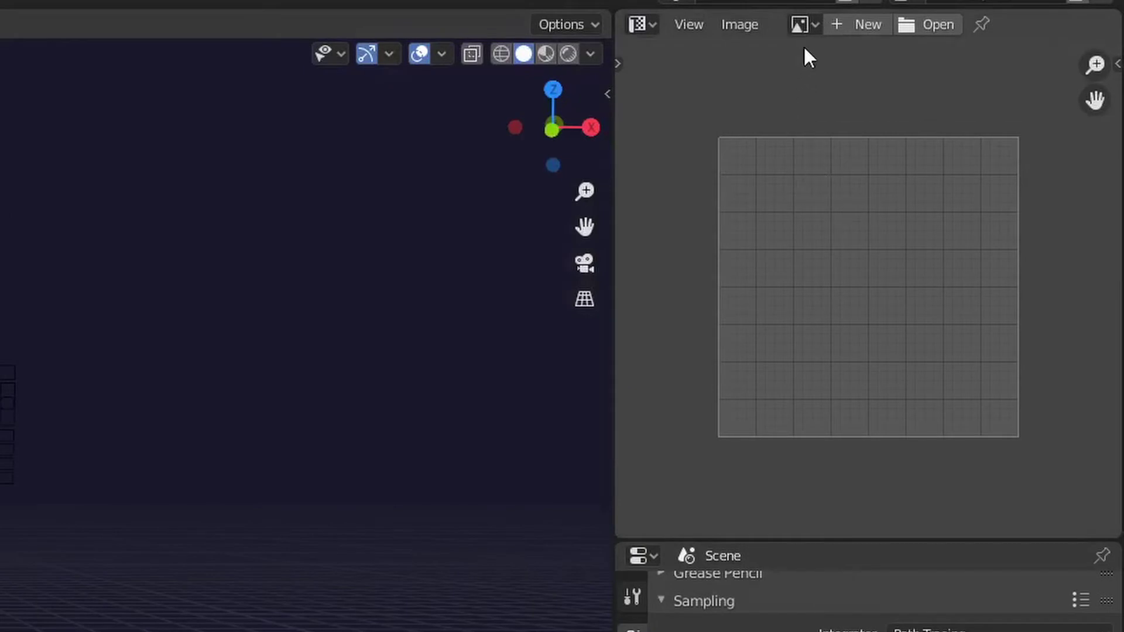
click(807, 25)
key(Down)
key(Down)
key(Down)
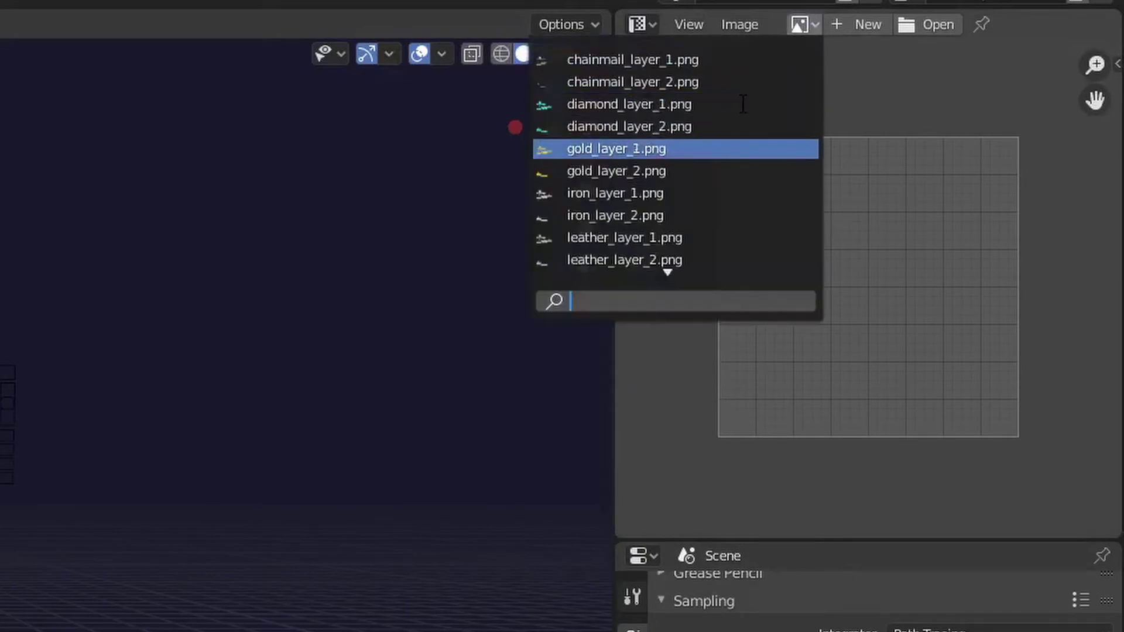
key(Down)
key(Down)
key(Down)
key(Down)
key(Down)
key(Down)
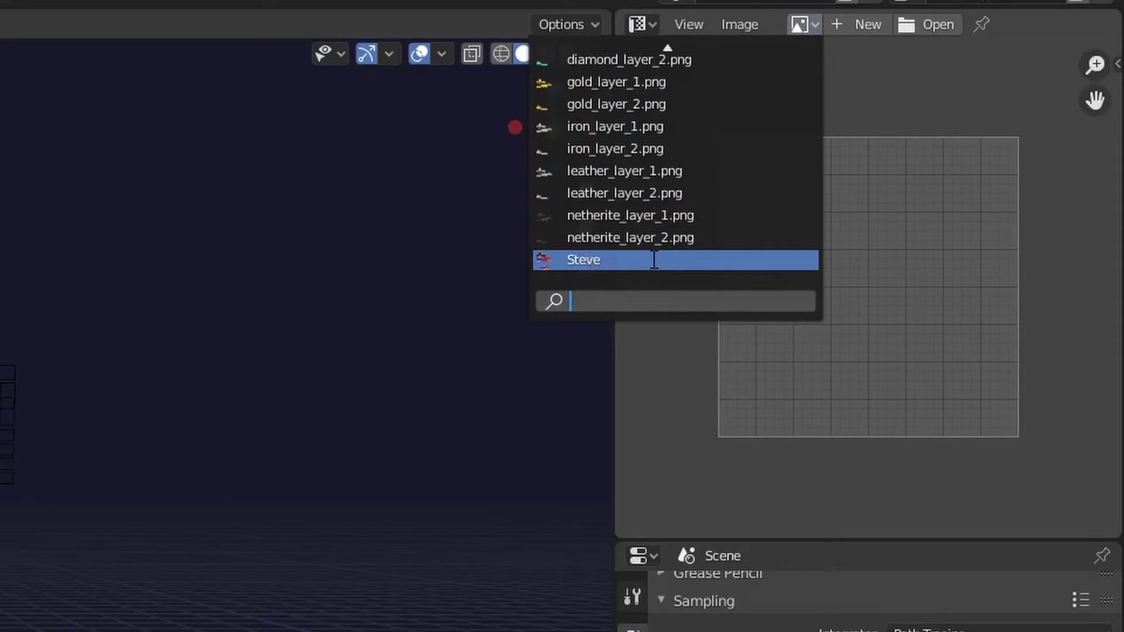
key(Return)
key(Home)
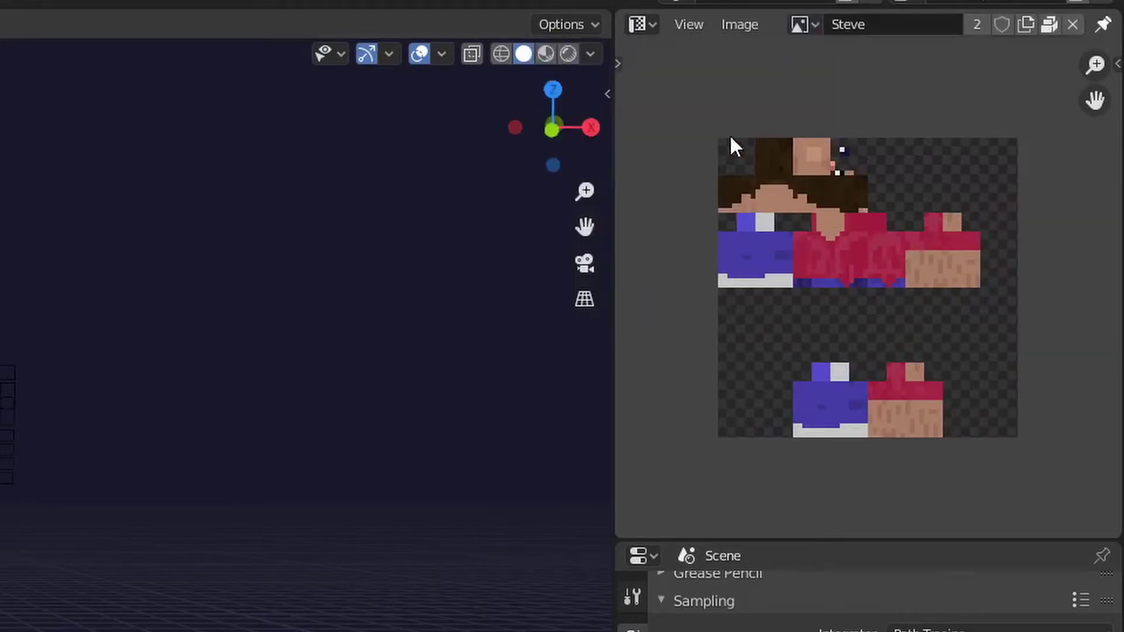
Unpack the Steve image with Remove Pack in the Image side panel, then browse for a replacement skin
click(735, 28)
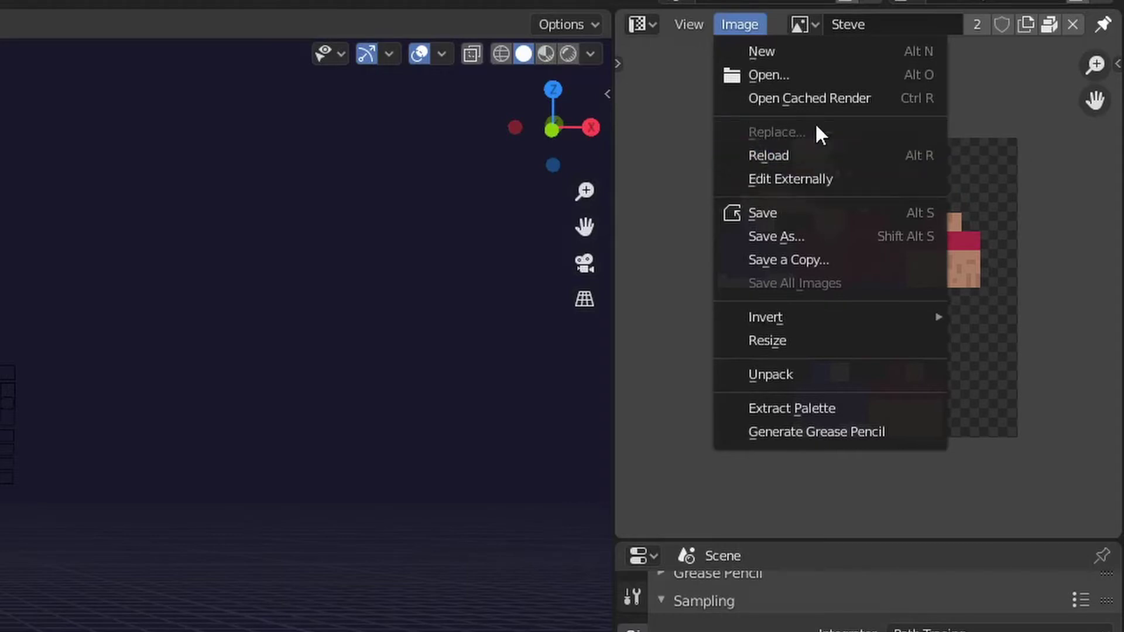
click(785, 155)
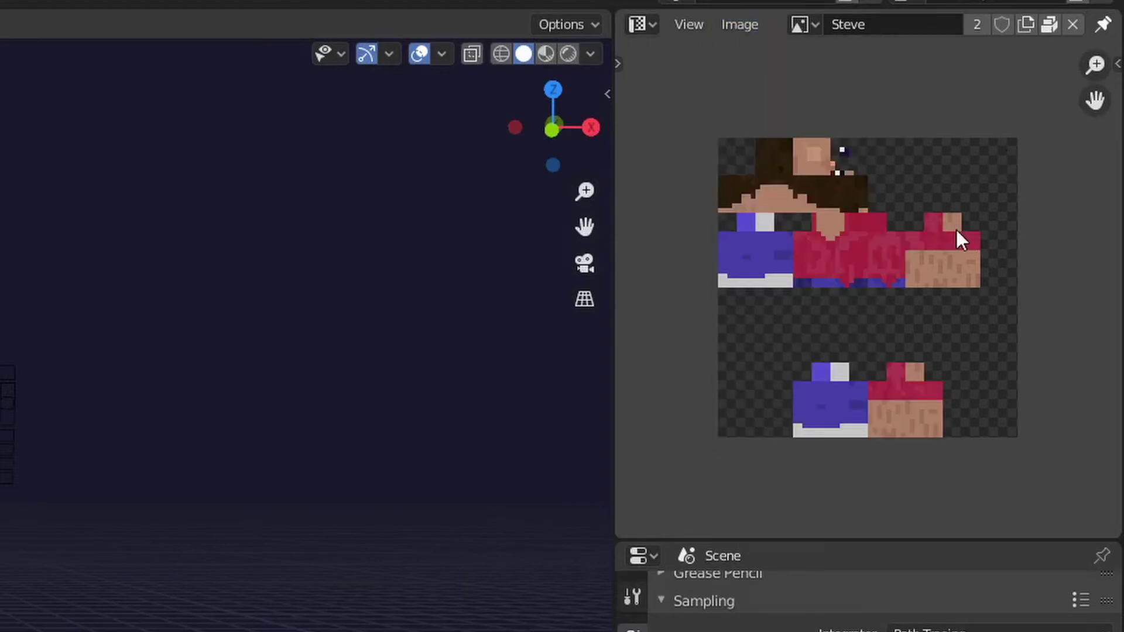
key(n)
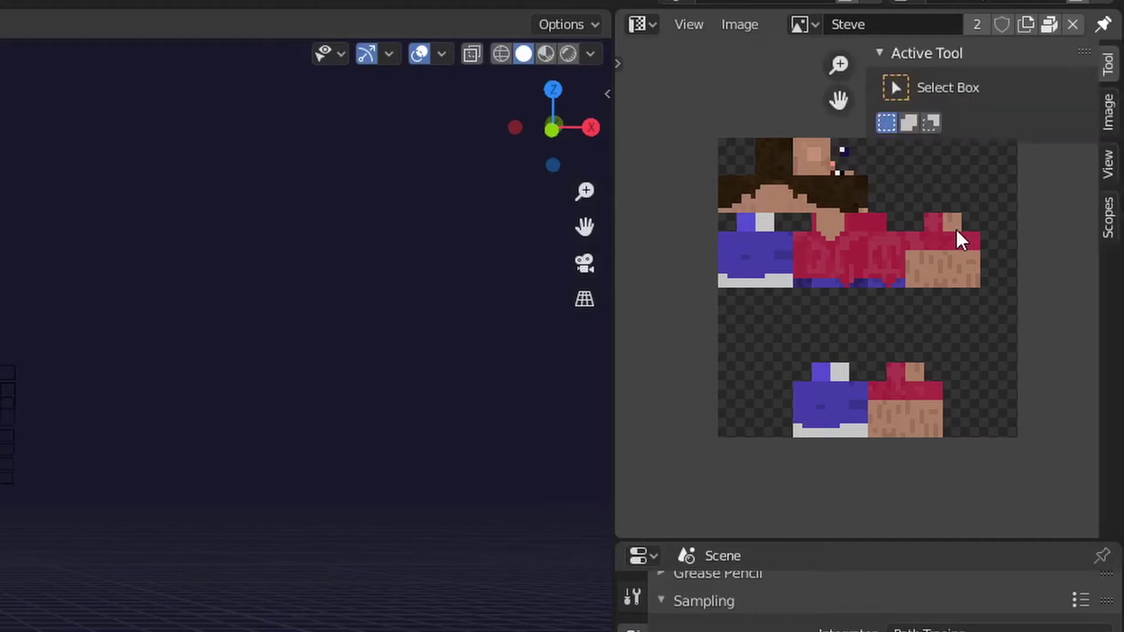
click(1109, 117)
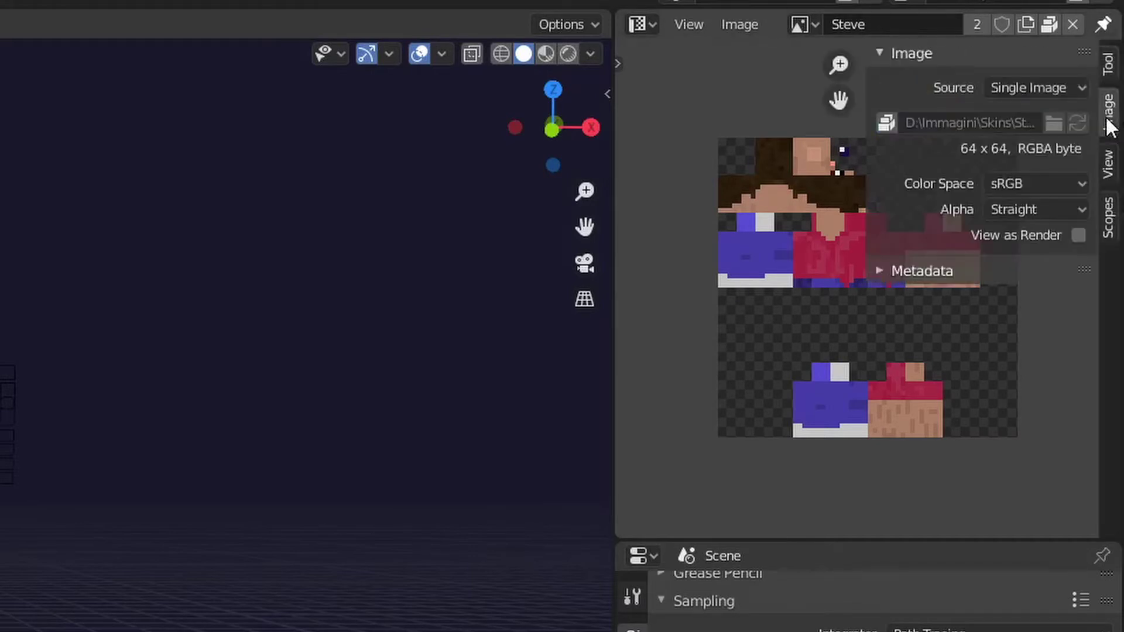
click(893, 125)
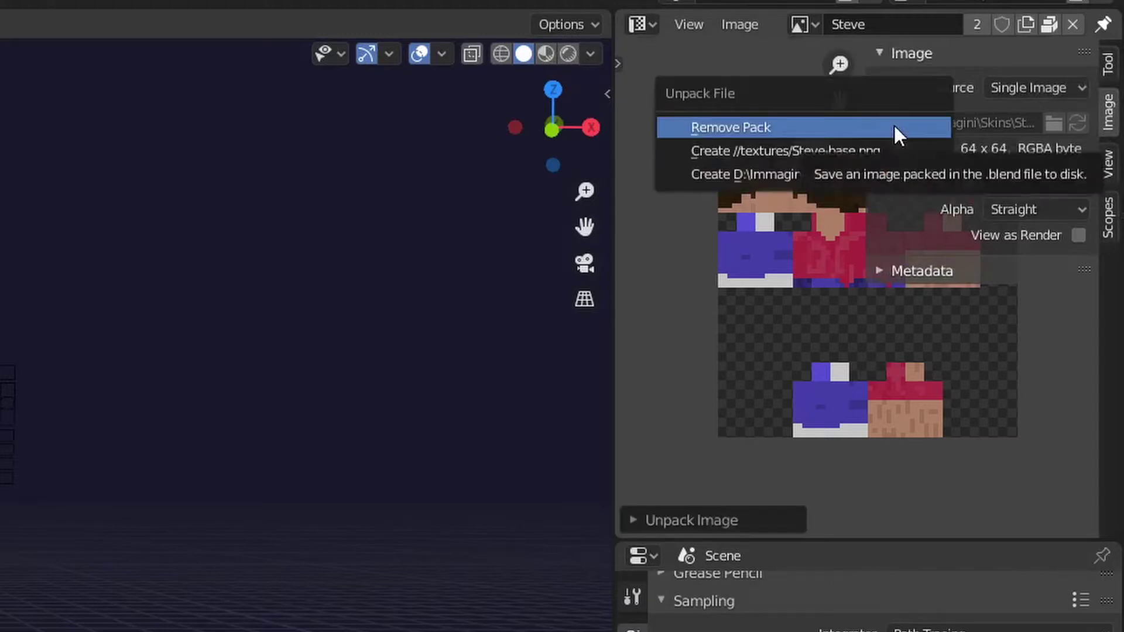
click(893, 125)
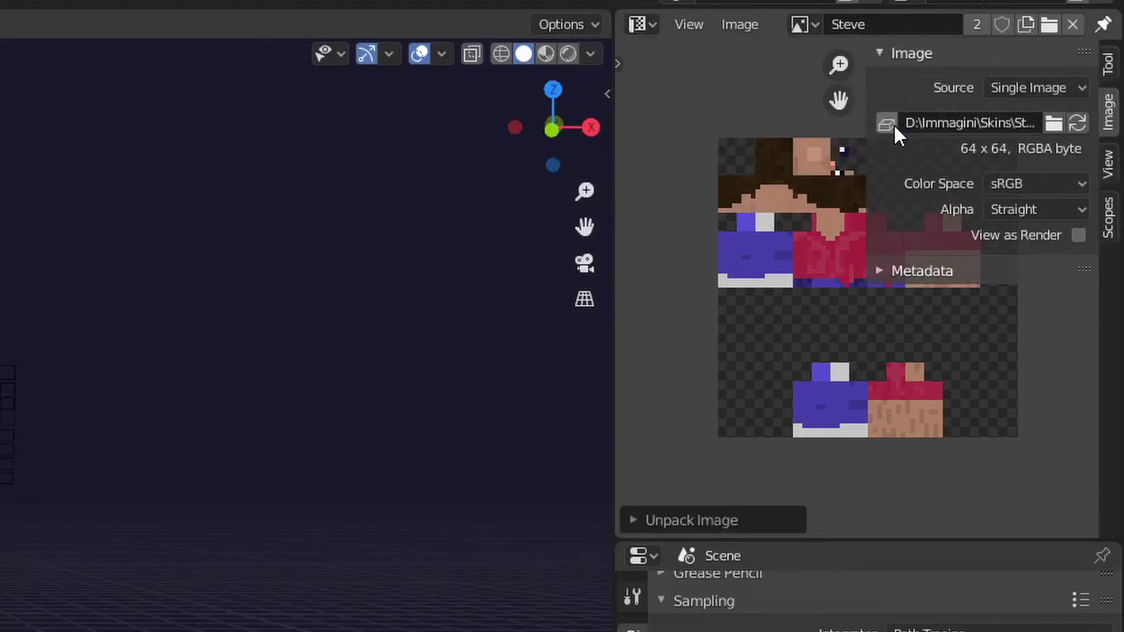
click(1051, 130)
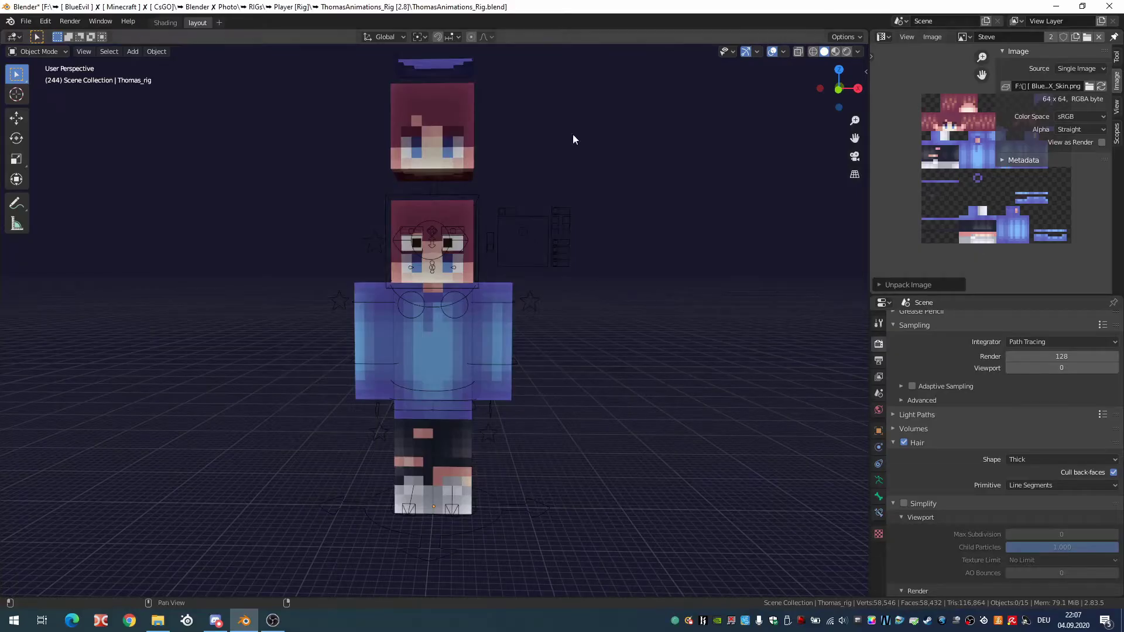
Load the purple-shirt skin image, centre and zoom on the character, and select the Thomas_rig controls
scroll(476, 202, up, 2)
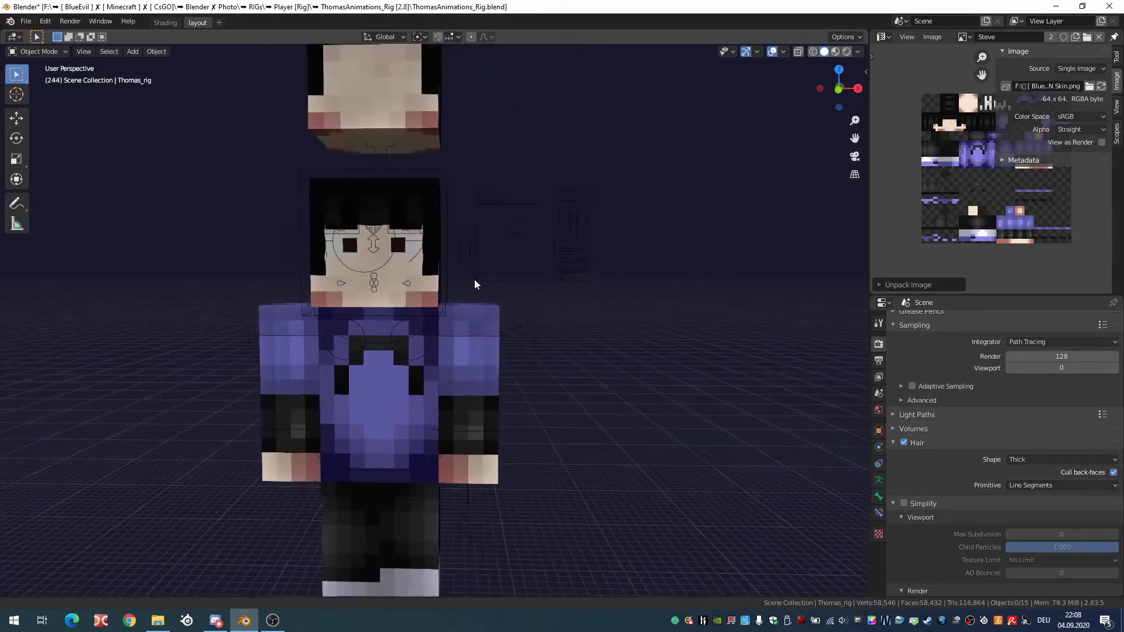
shift+middle_drag(474, 285, 520, 280)
scroll(516, 281, up, 2)
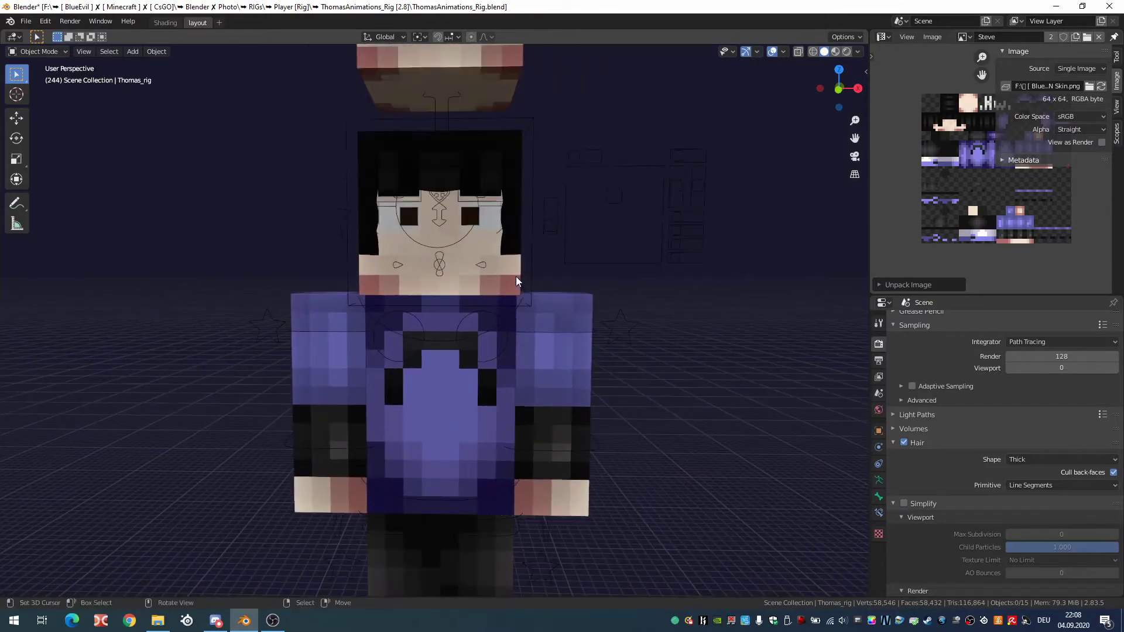
click(336, 206)
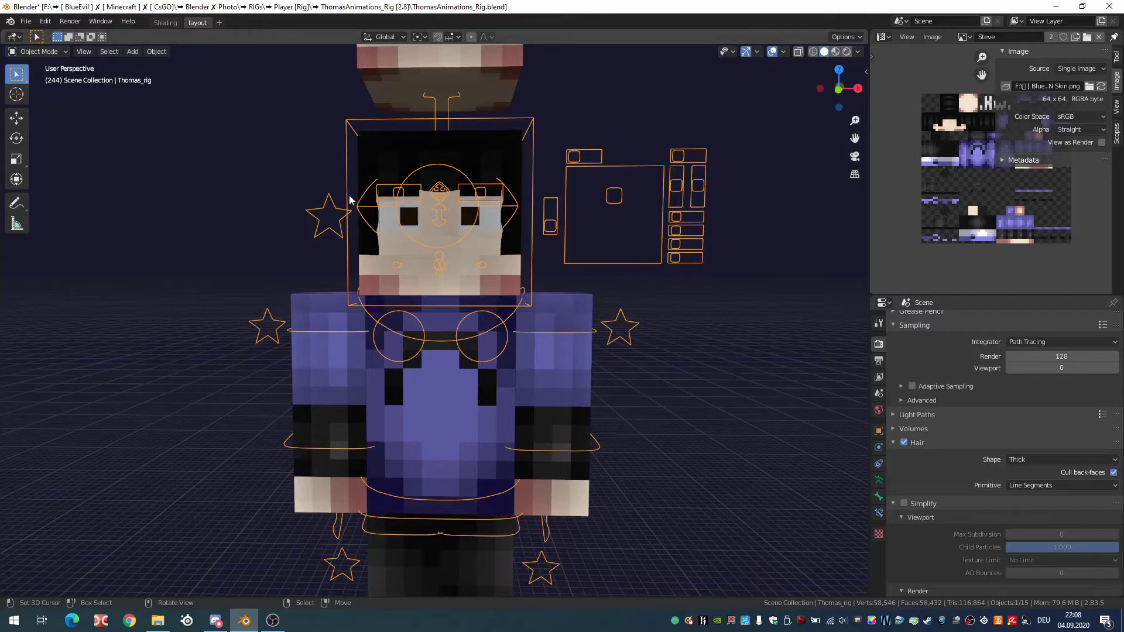
In Pose Mode, select RArm_Properties.005 and set its Texture deform property to 0
key(ctrl+Tab)
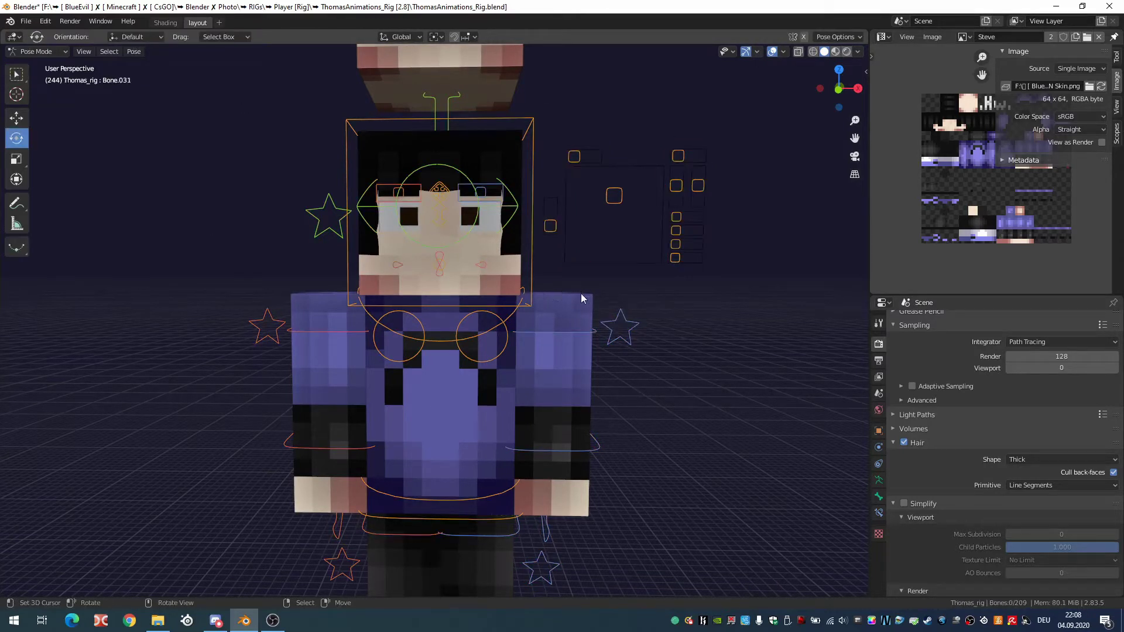
key(ctrl+Tab)
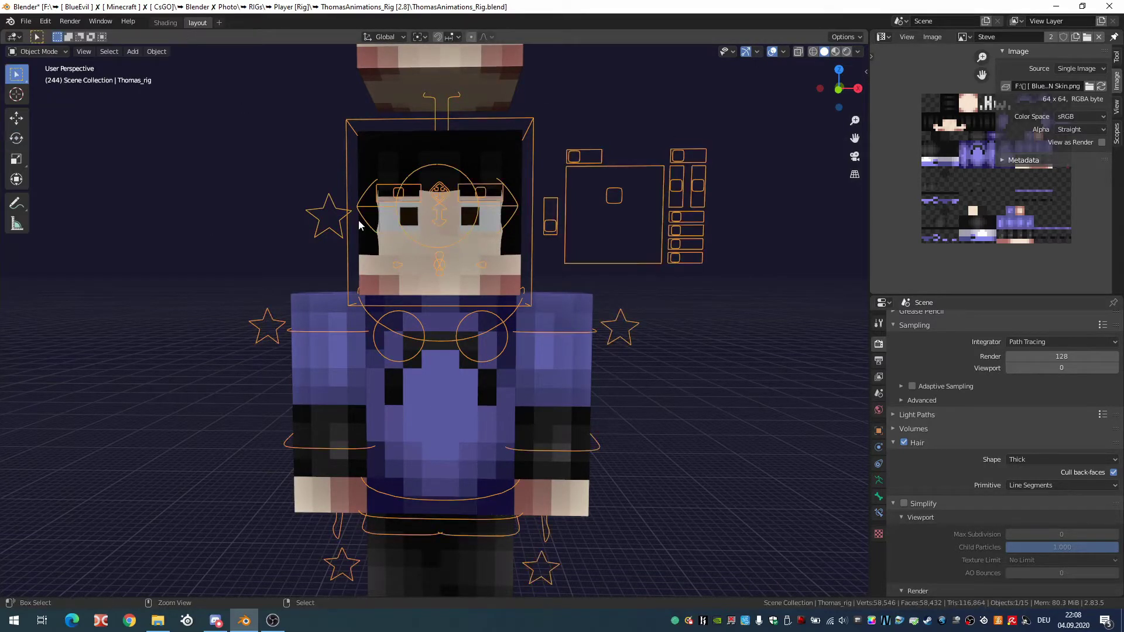
key(ctrl+Tab)
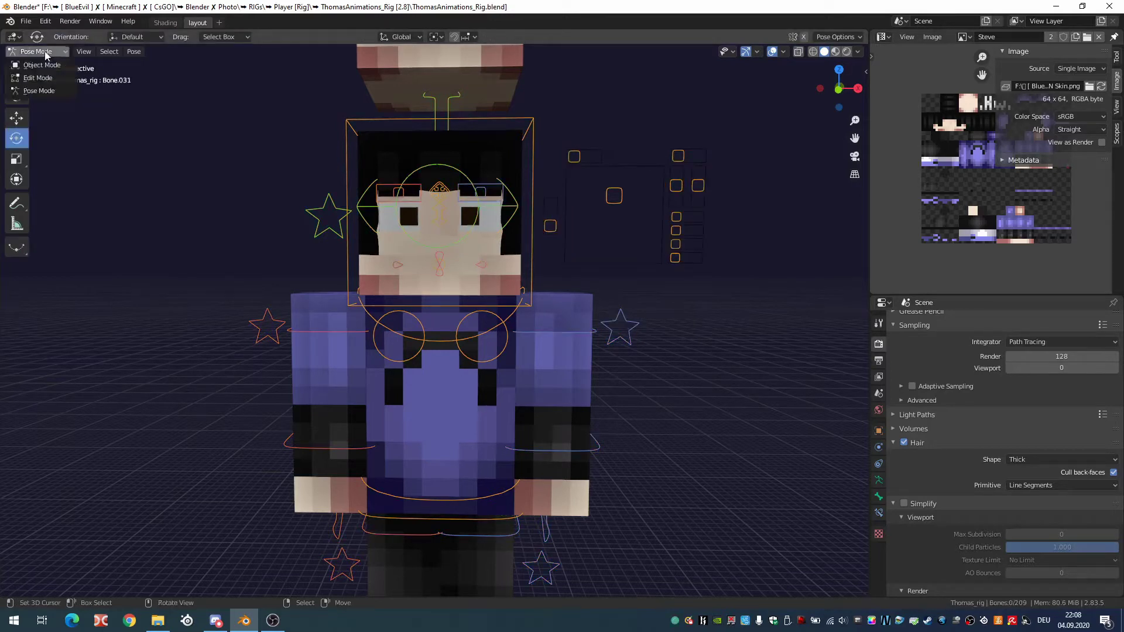
click(325, 216)
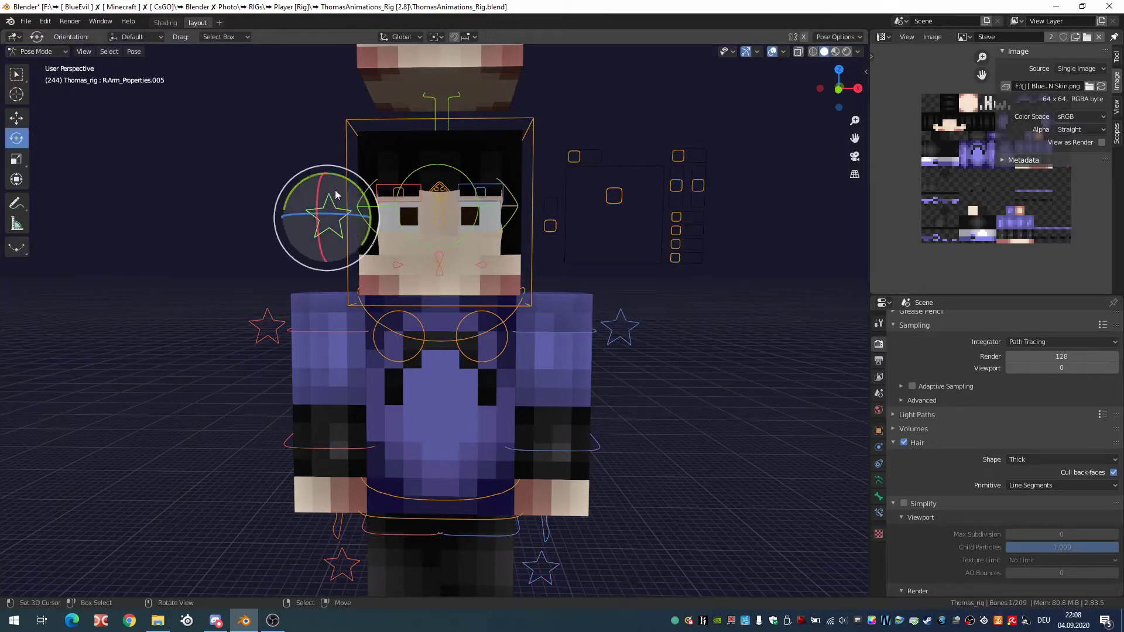
key(n)
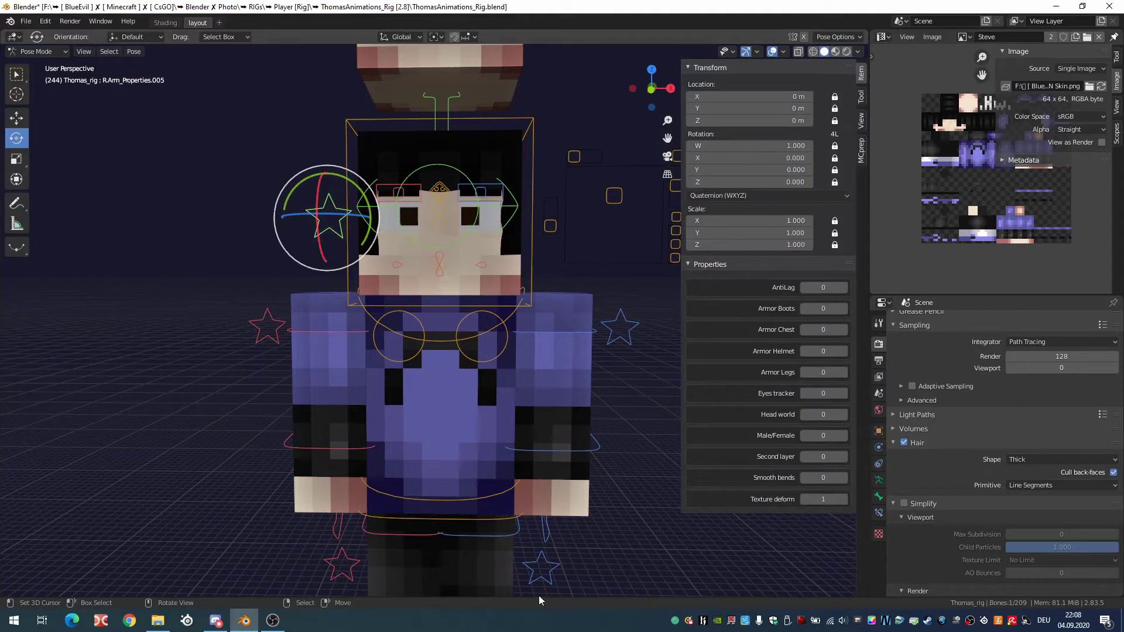
click(805, 500)
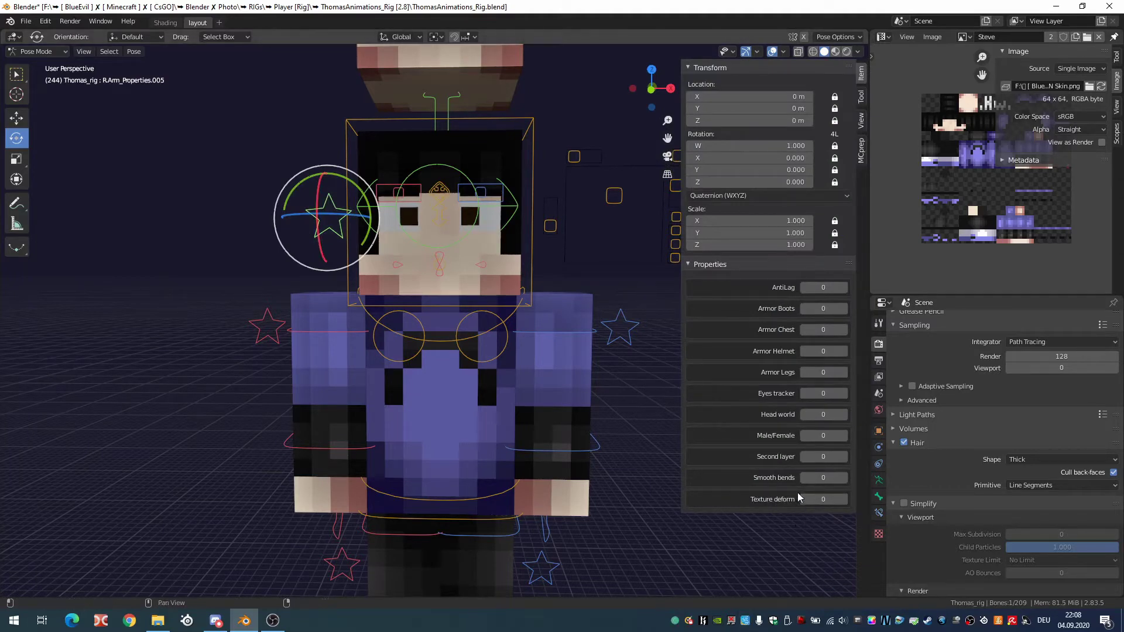
double_click(823, 287)
scroll(444, 264, up, 2)
Select the Pupils_controller bone and move it to a new position
click(442, 155)
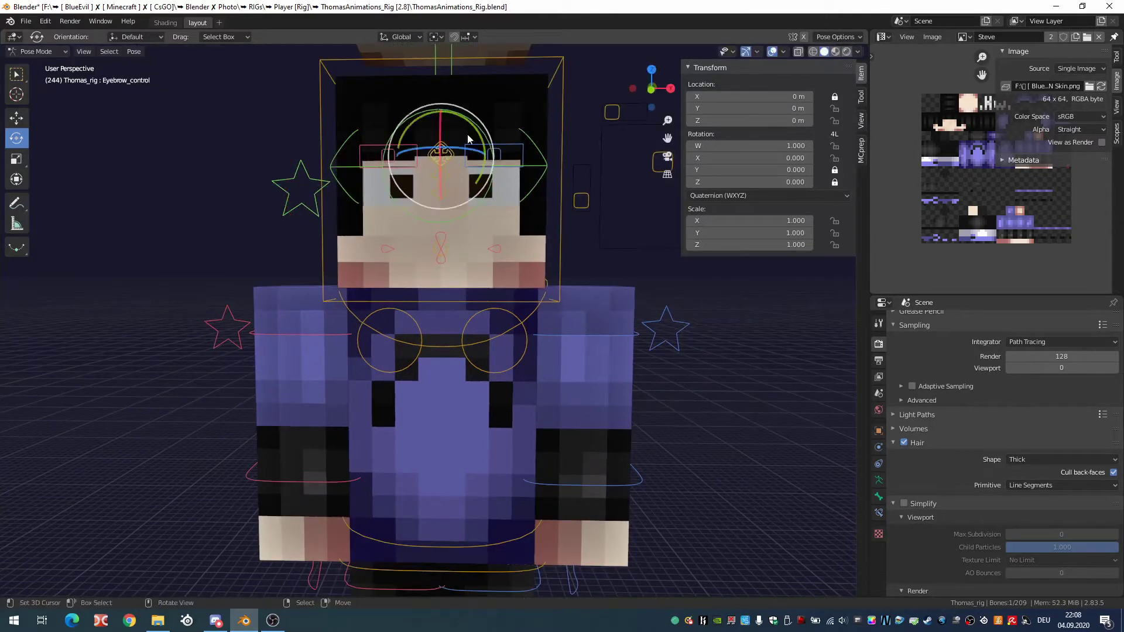
click(491, 161)
key(g)
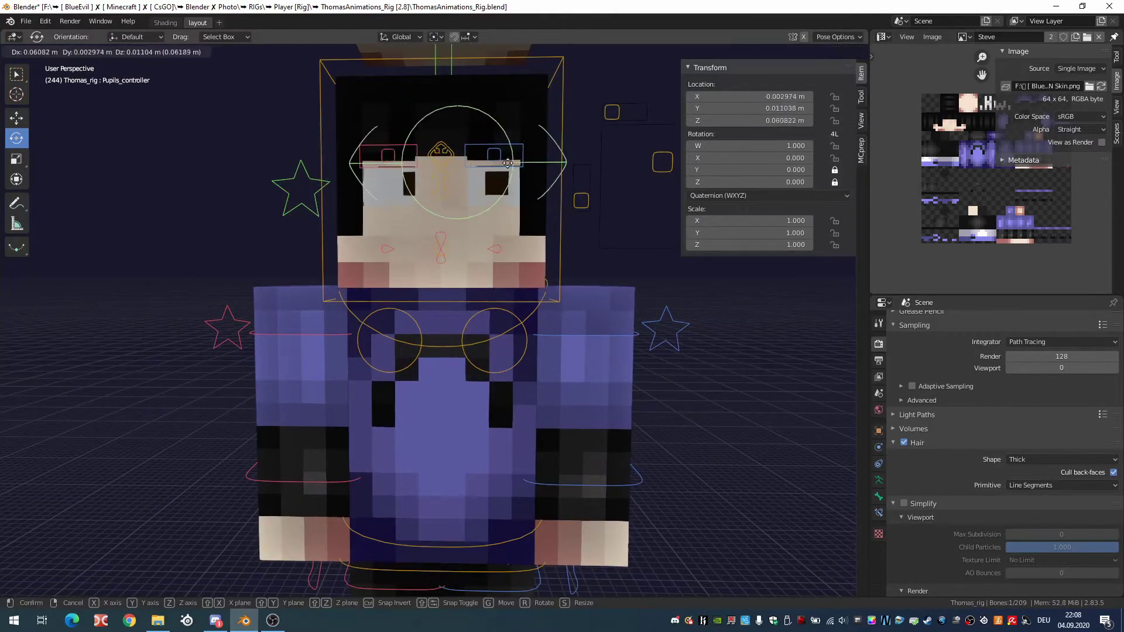
click(508, 163)
Move the Eyes_UP_DOWN bone down to Location Y -0.11 m
click(443, 186)
shift+middle_drag(443, 186, 407, 251)
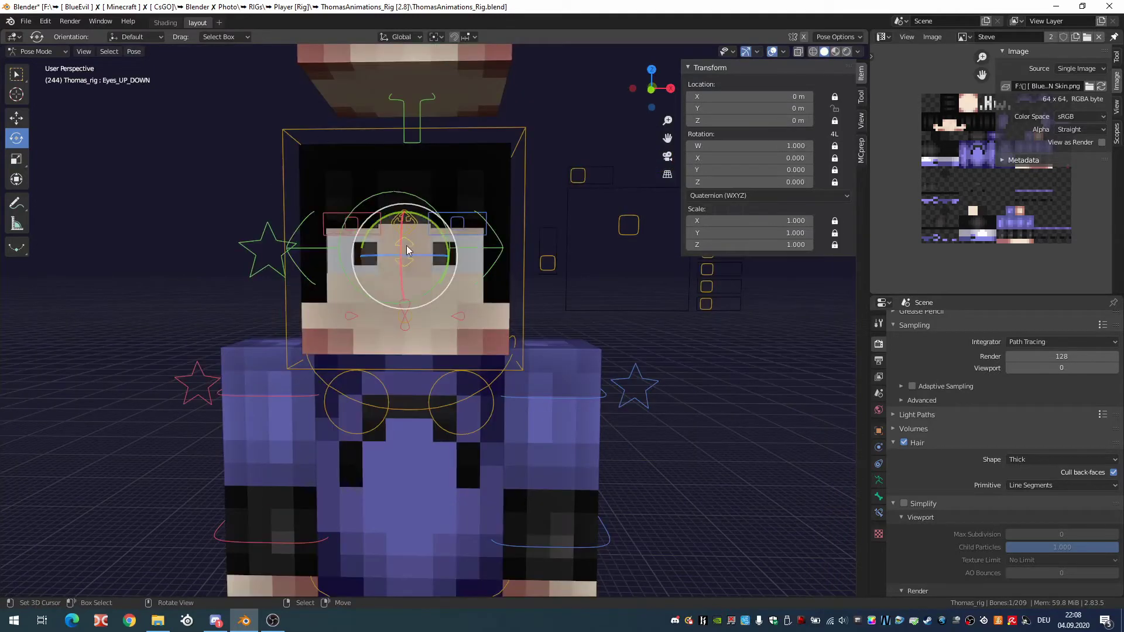
scroll(408, 250, up, 1)
key(g)
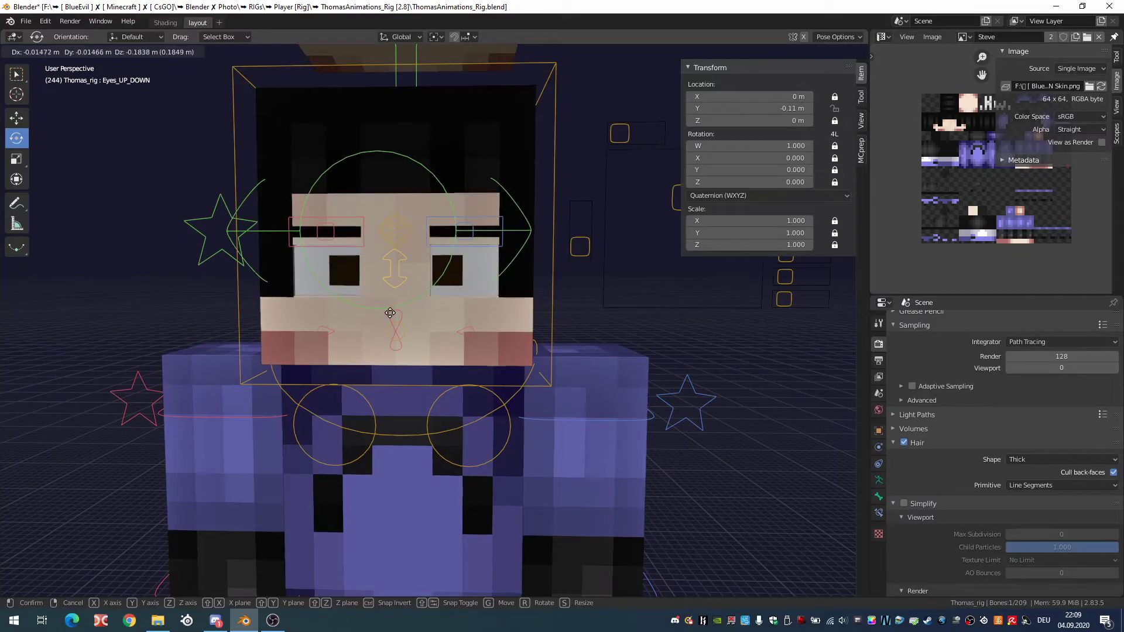
click(498, 281)
scroll(498, 281, down, 2)
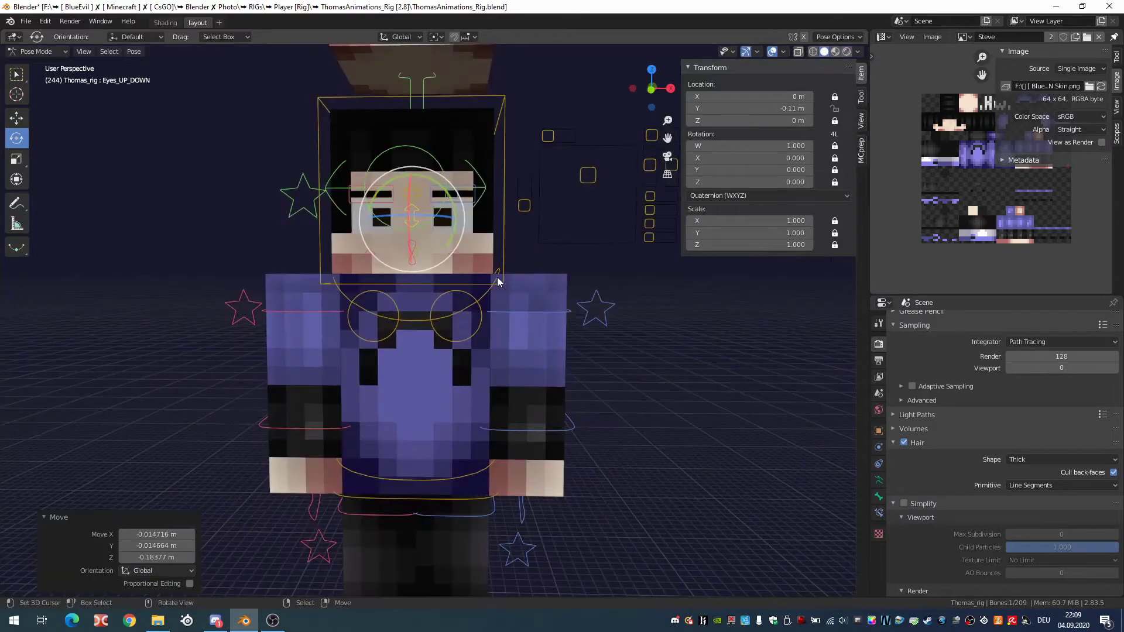
Return to Object Mode and isolate the R.steve_arm mesh in local view
key(ctrl+Tab)
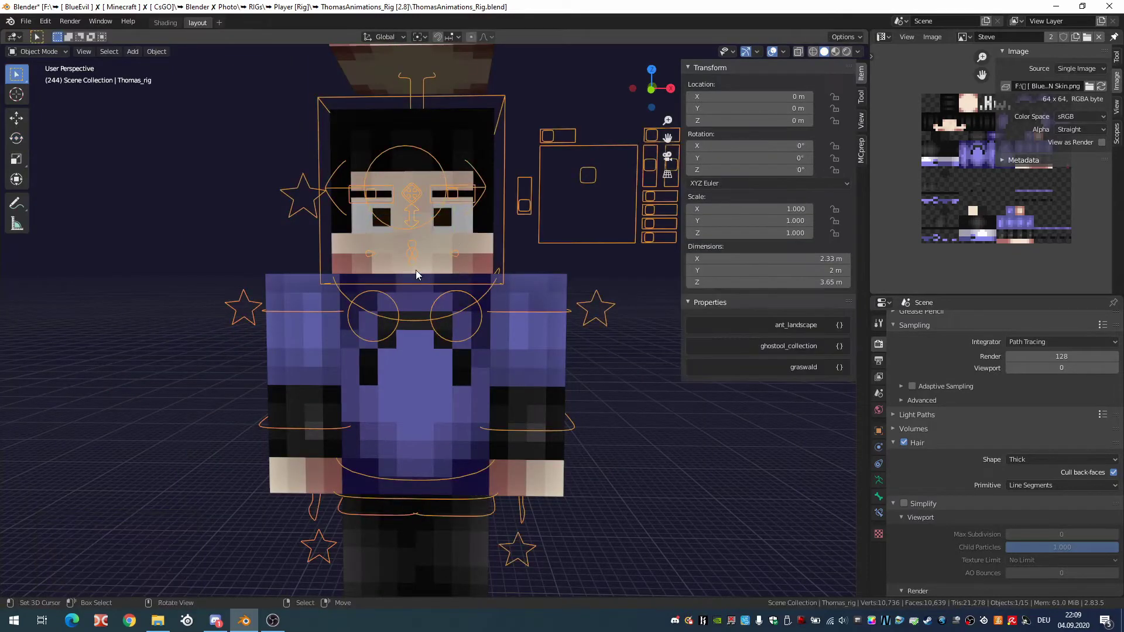
click(300, 281)
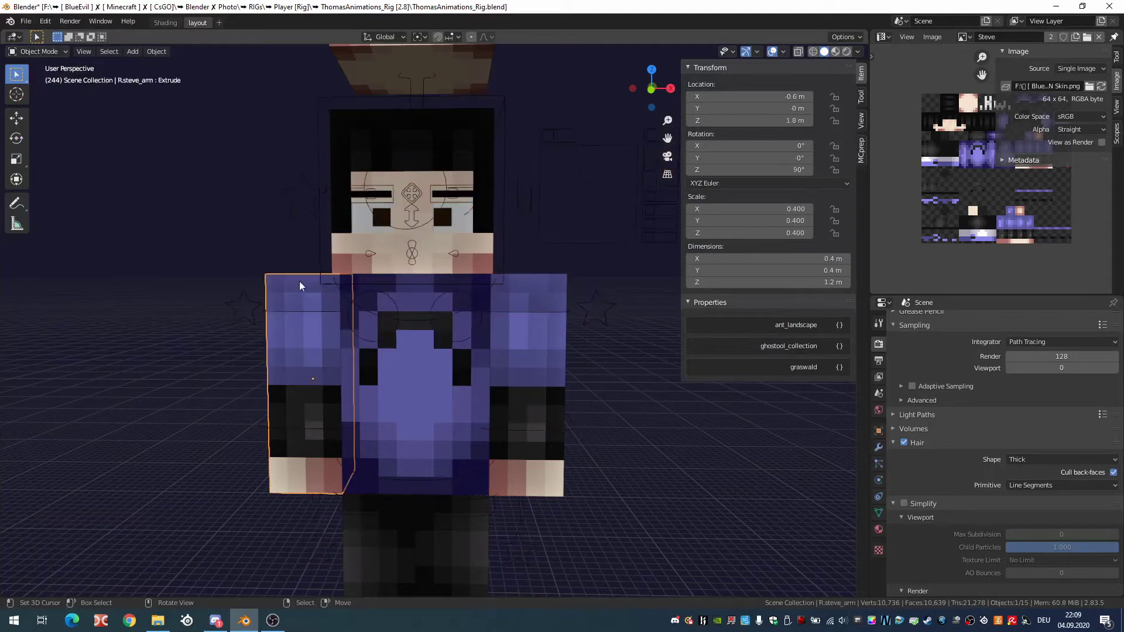
scroll(299, 355, down, 1)
shift+middle_drag(298, 355, 390, 325)
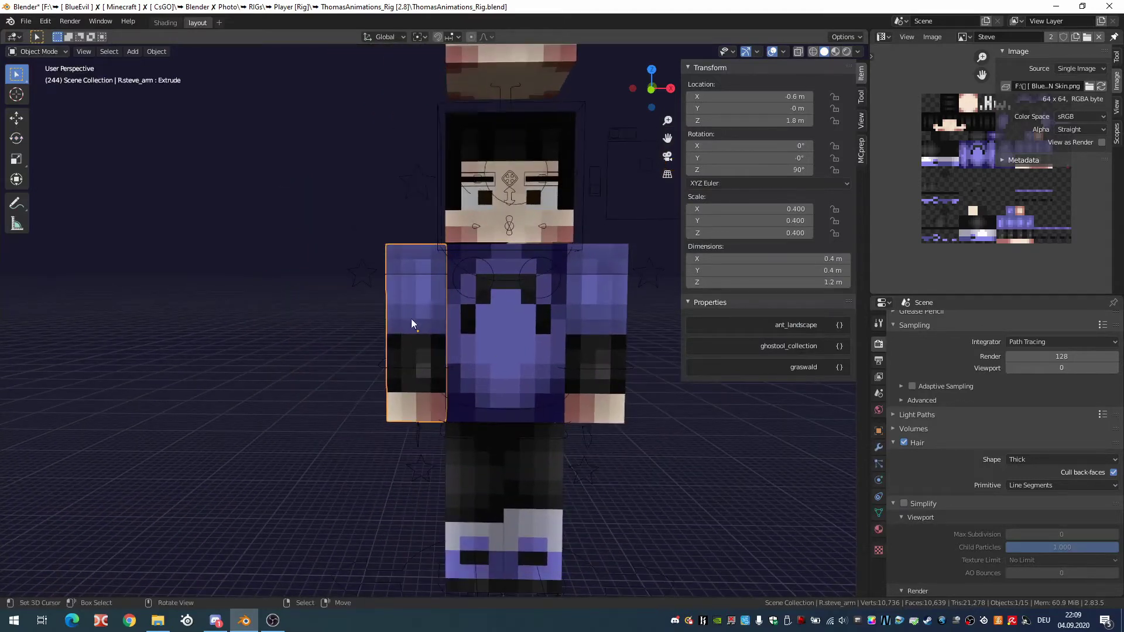
key(KP_Divide)
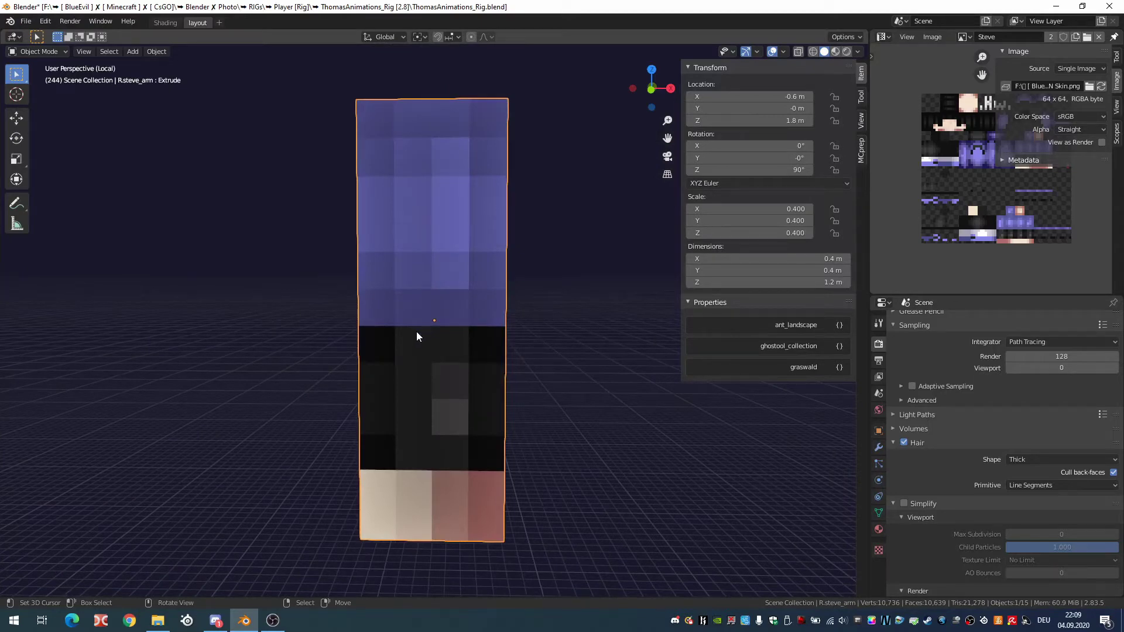
key(KP_Divide)
key(g)
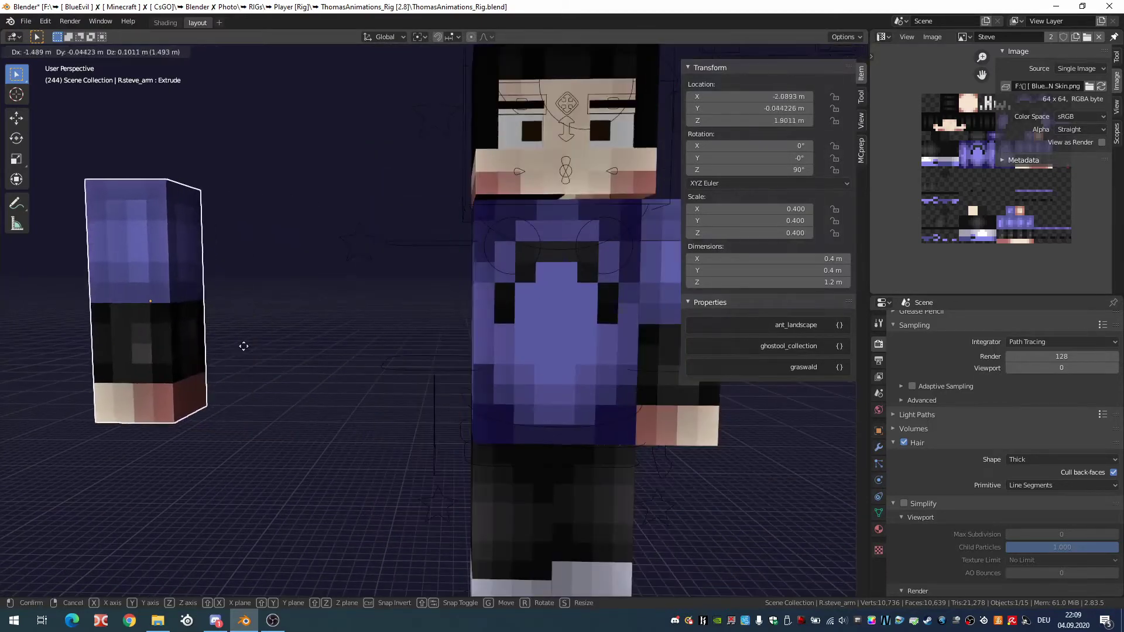
key(Escape)
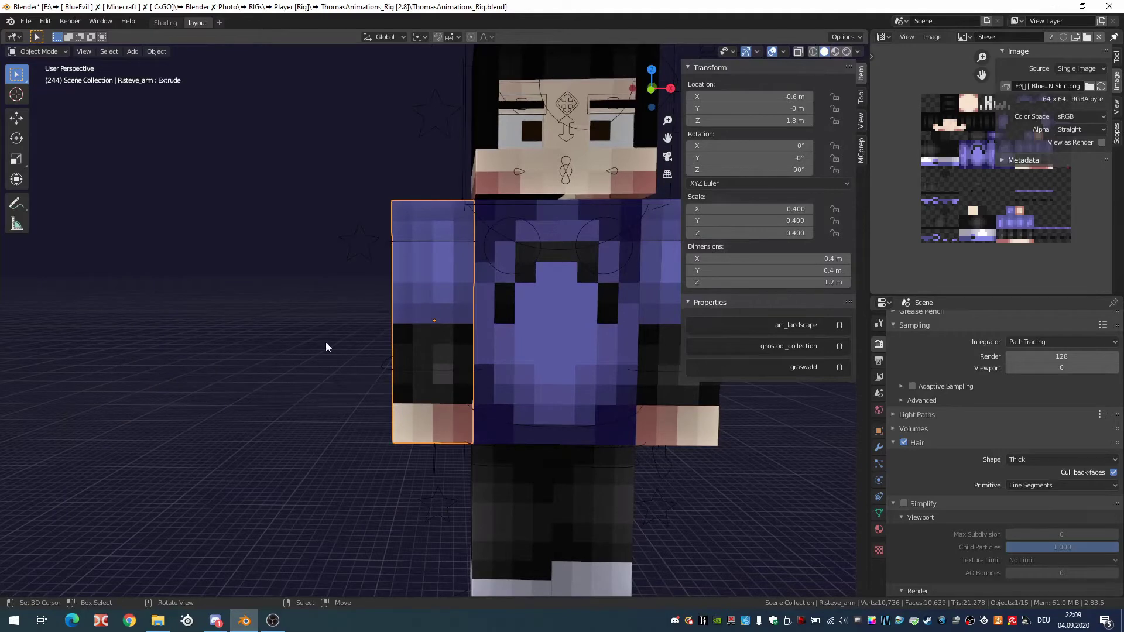
key(KP_Divide)
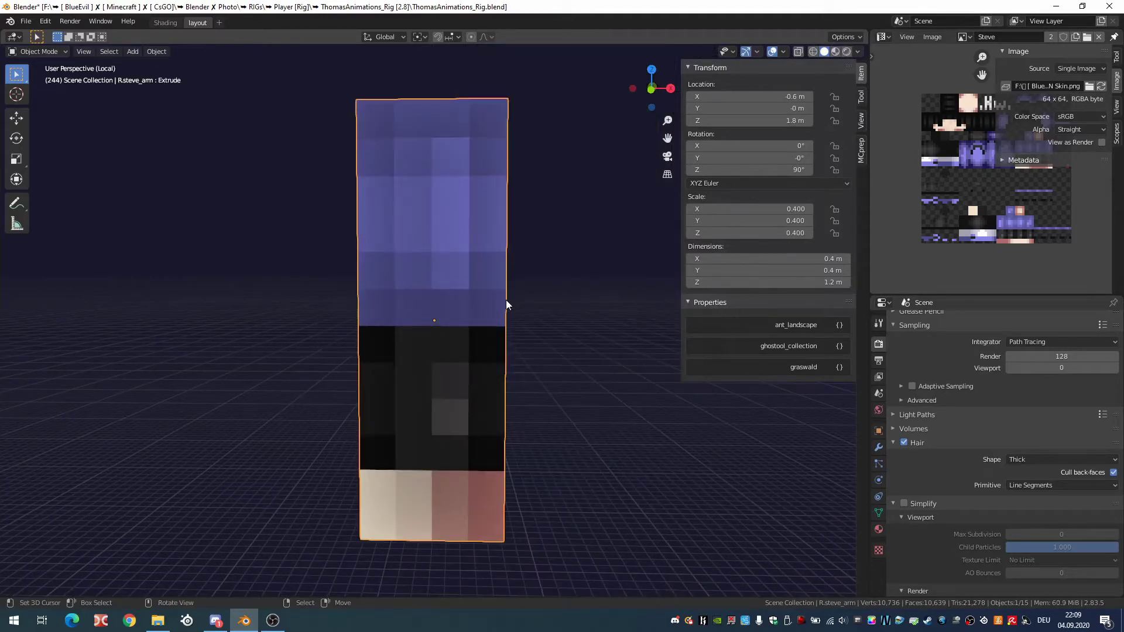
key(KP_Divide)
key(KP_Divide)
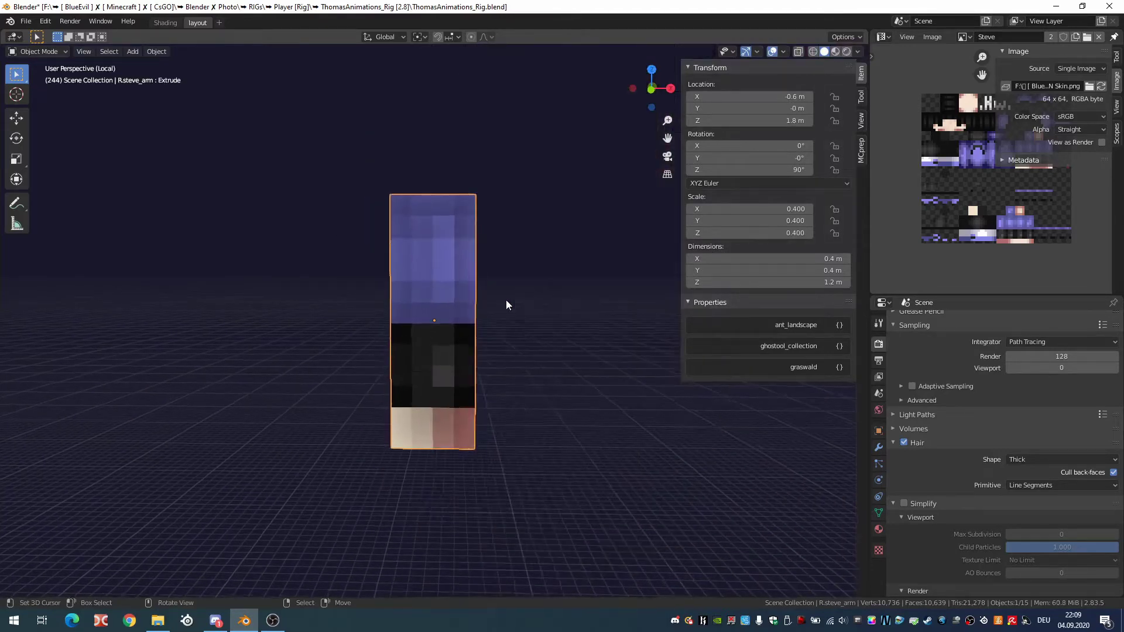
middle_drag(450, 324, 453, 288)
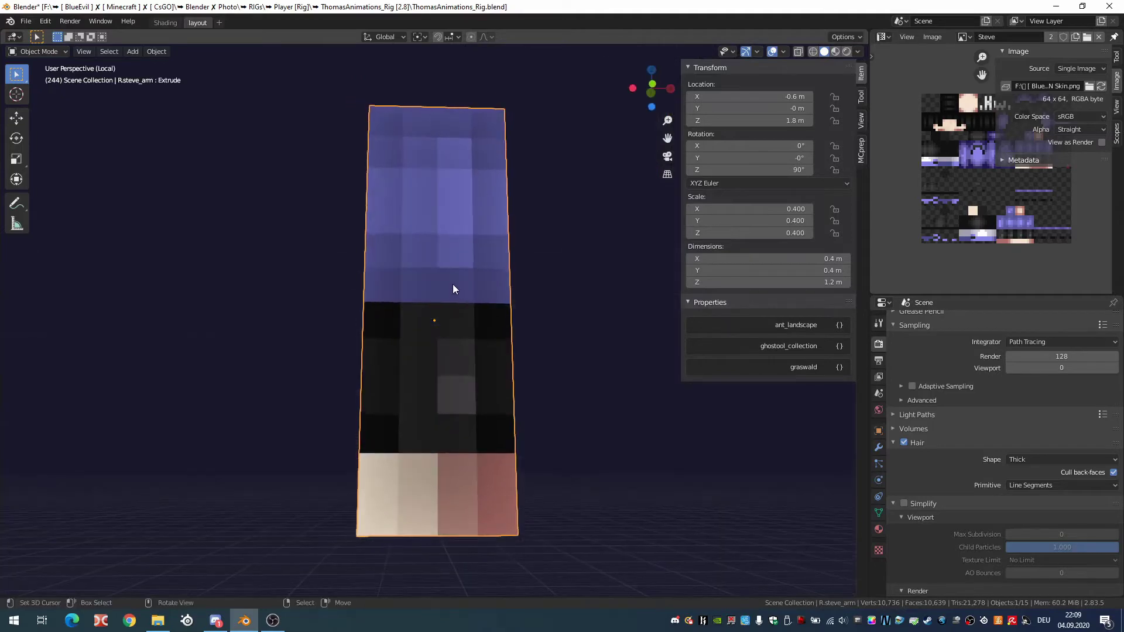
In Edit Mode, circle-select the dark lower-sleeve faces all around the arm
key(Tab)
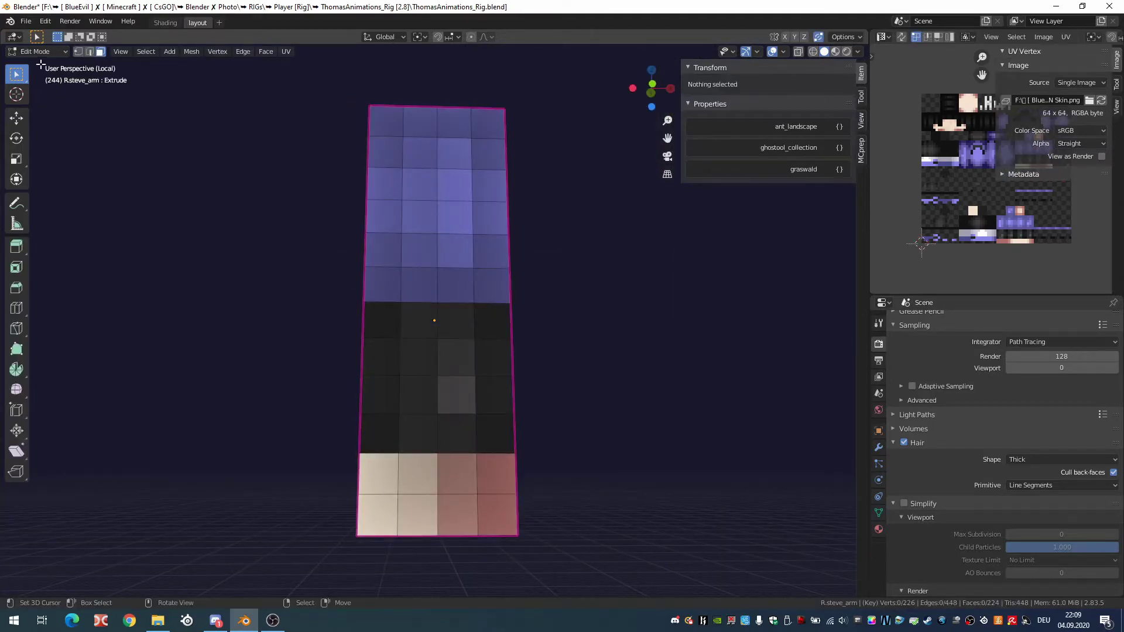
middle_drag(446, 211, 422, 213)
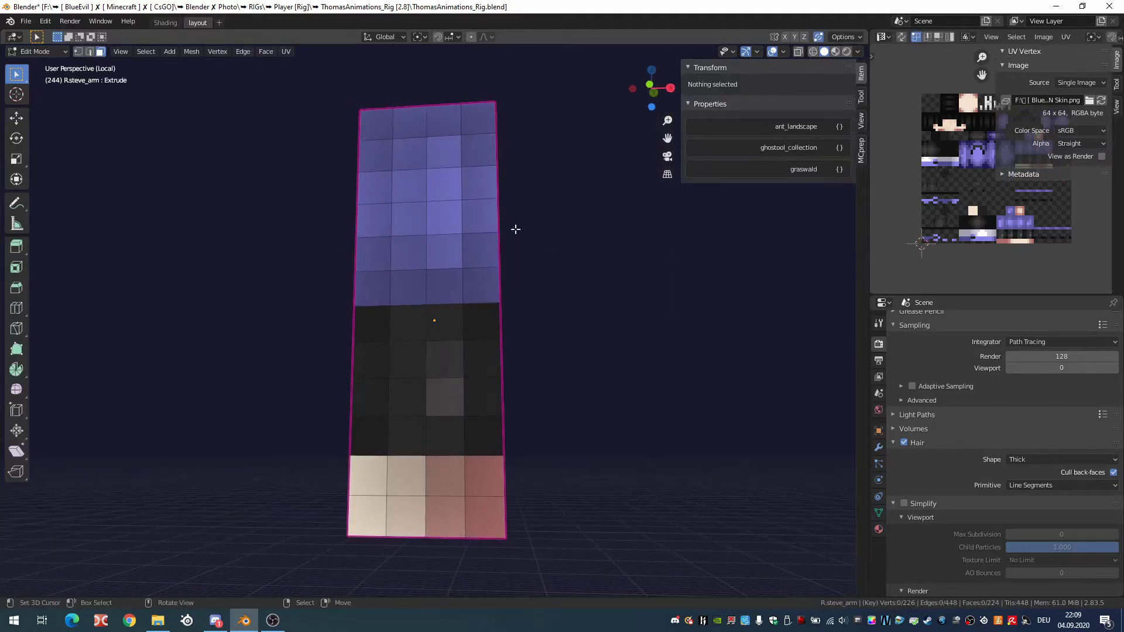
key(c)
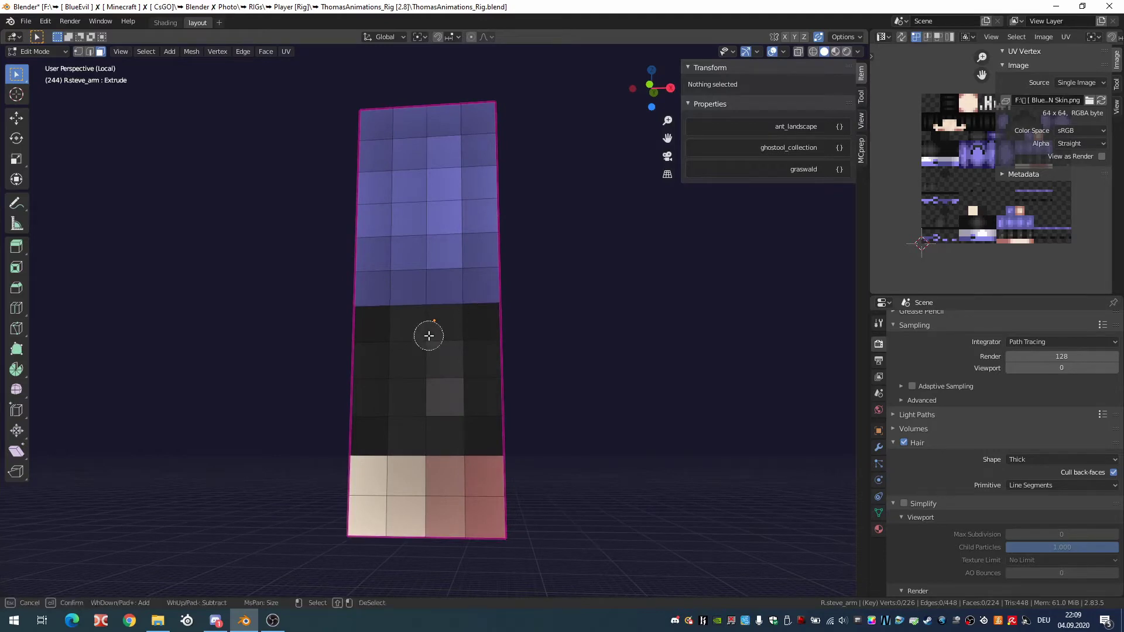
mouse_move(470, 344)
mouse_down()
mouse_move(410, 410)
mouse_move(388, 335)
mouse_up()
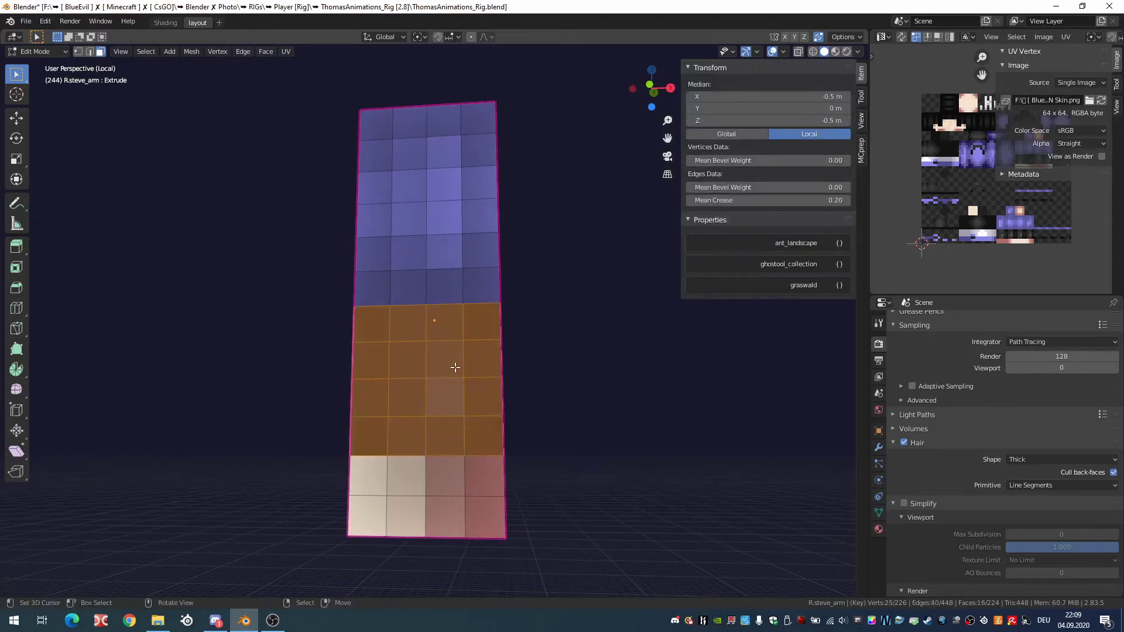
middle_drag(504, 334, 410, 335)
mouse_move(409, 335)
mouse_down()
mouse_move(514, 345)
mouse_move(483, 387)
mouse_move(498, 414)
mouse_up()
middle_drag(497, 413, 326, 389)
mouse_move(351, 351)
mouse_down()
mouse_move(474, 334)
mouse_move(514, 401)
mouse_up()
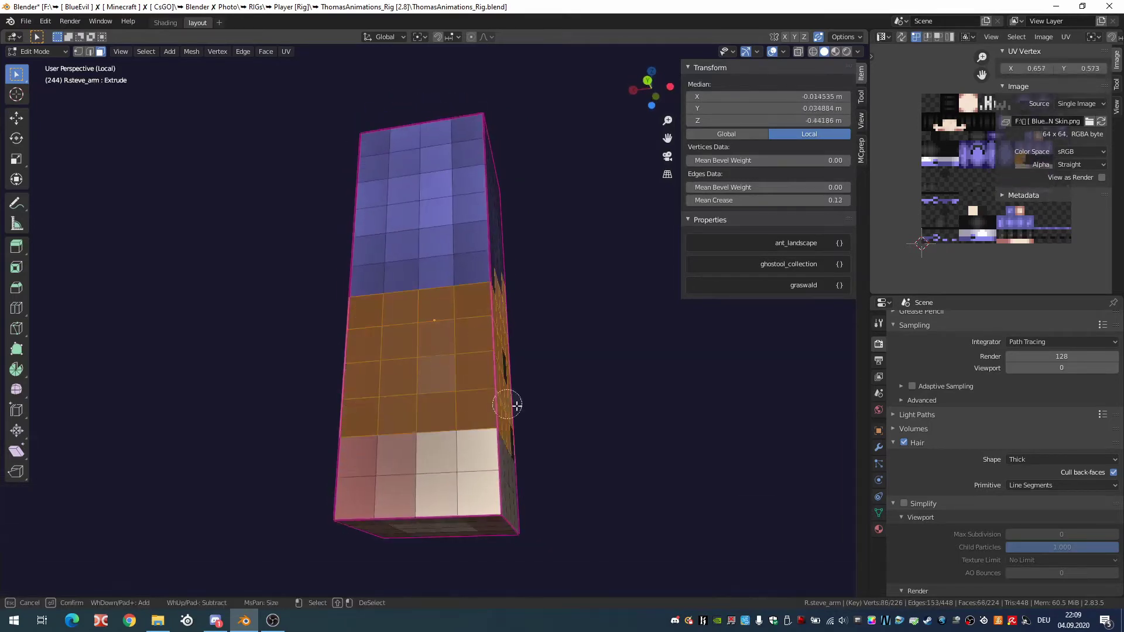
middle_drag(515, 402, 406, 402)
mouse_move(406, 402)
mouse_down()
mouse_move(459, 356)
mouse_move(495, 413)
mouse_up()
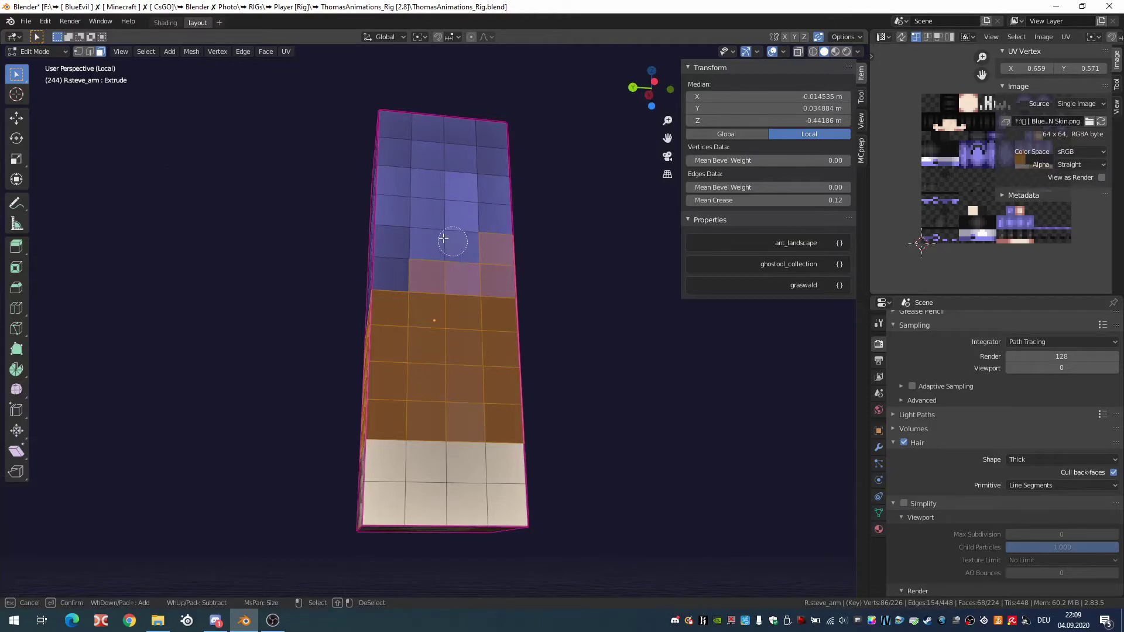
shift+drag(444, 244, 398, 263)
right_click(398, 264)
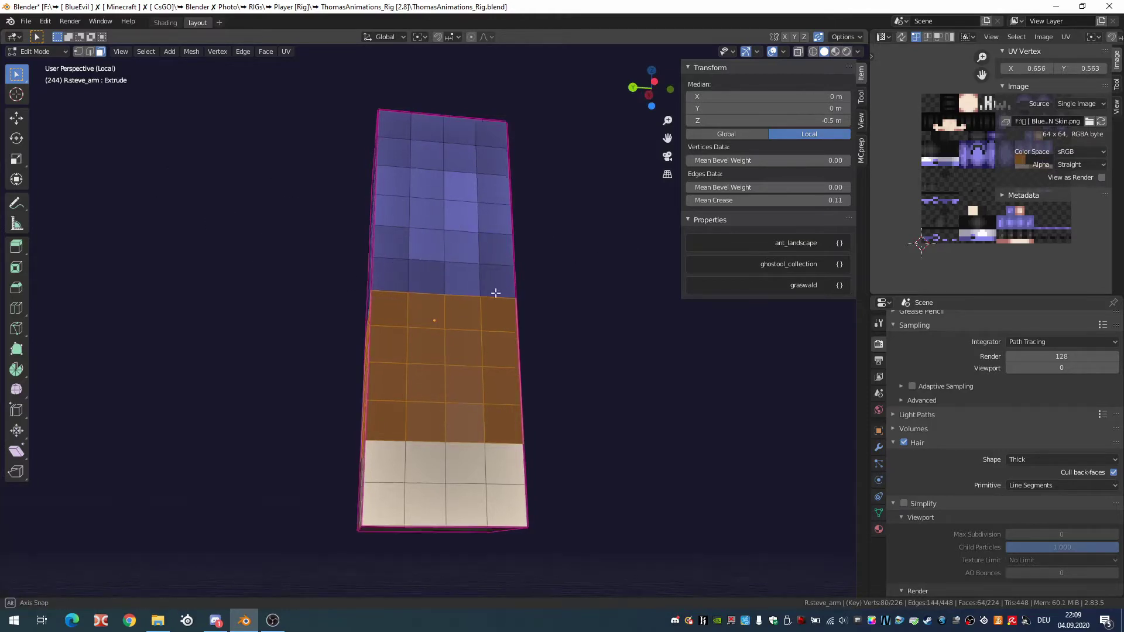
middle_drag(398, 264, 482, 316)
Clear the selection and pick individual dark band faces one by one instead
key(alt+a)
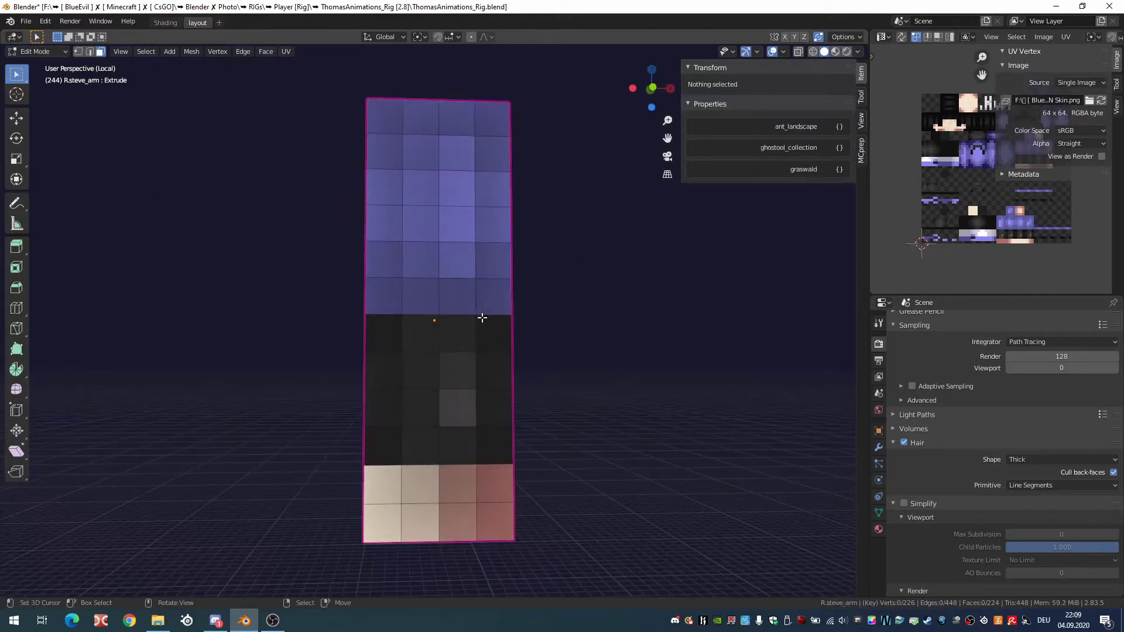
middle_drag(504, 379, 532, 374)
click(458, 334)
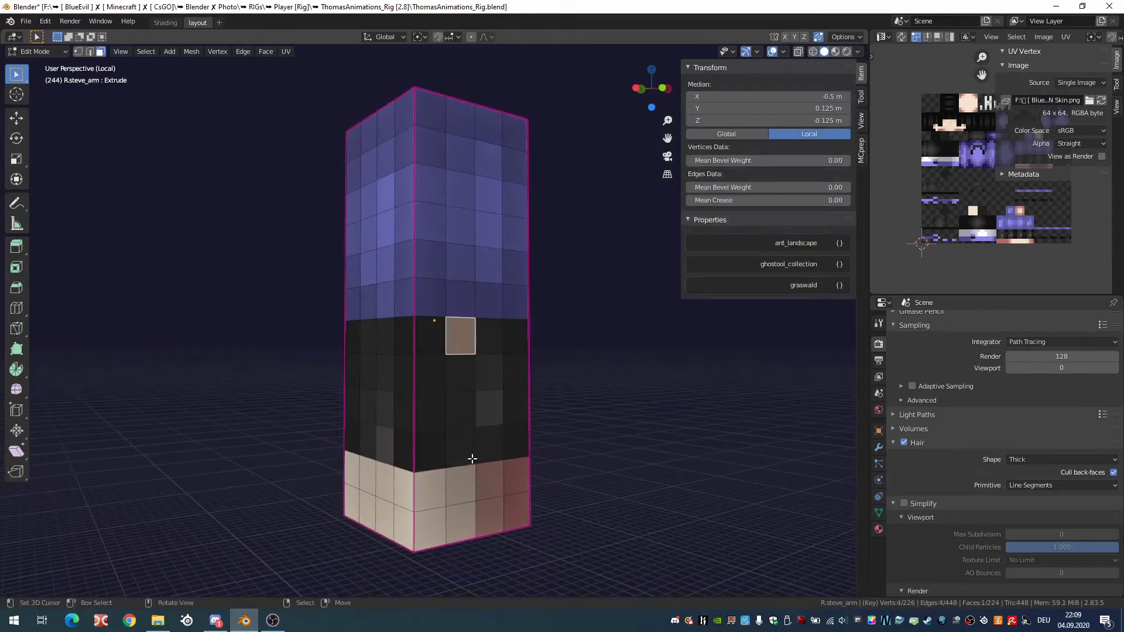
shift+click(430, 336)
shift+click(429, 372)
shift+click(460, 372)
shift+click(460, 411)
shift+click(430, 412)
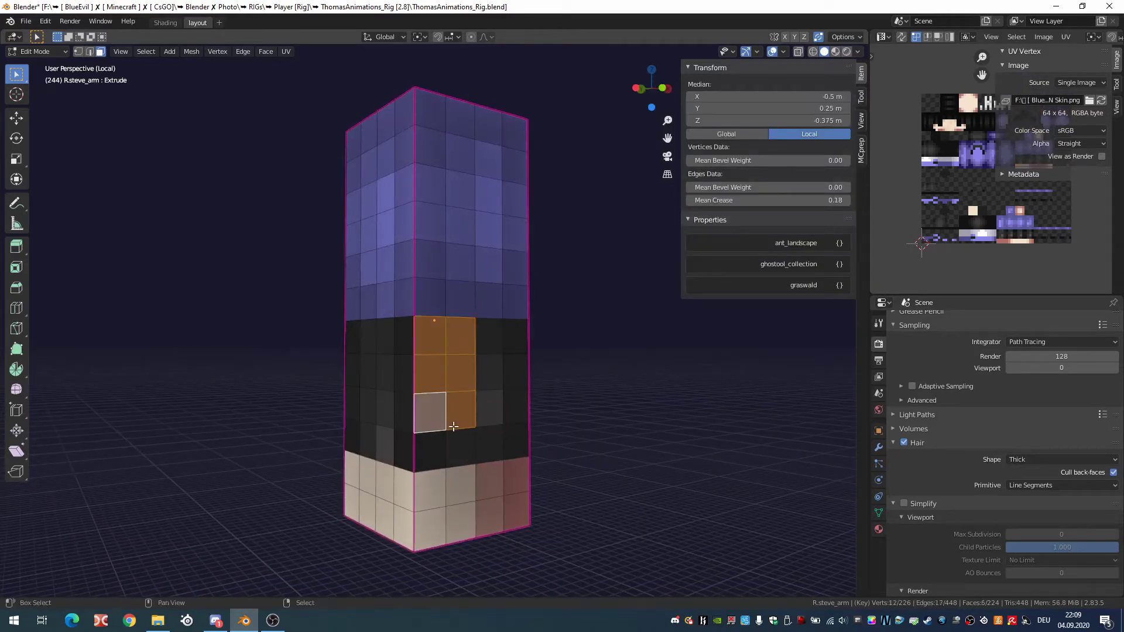
click(413, 349)
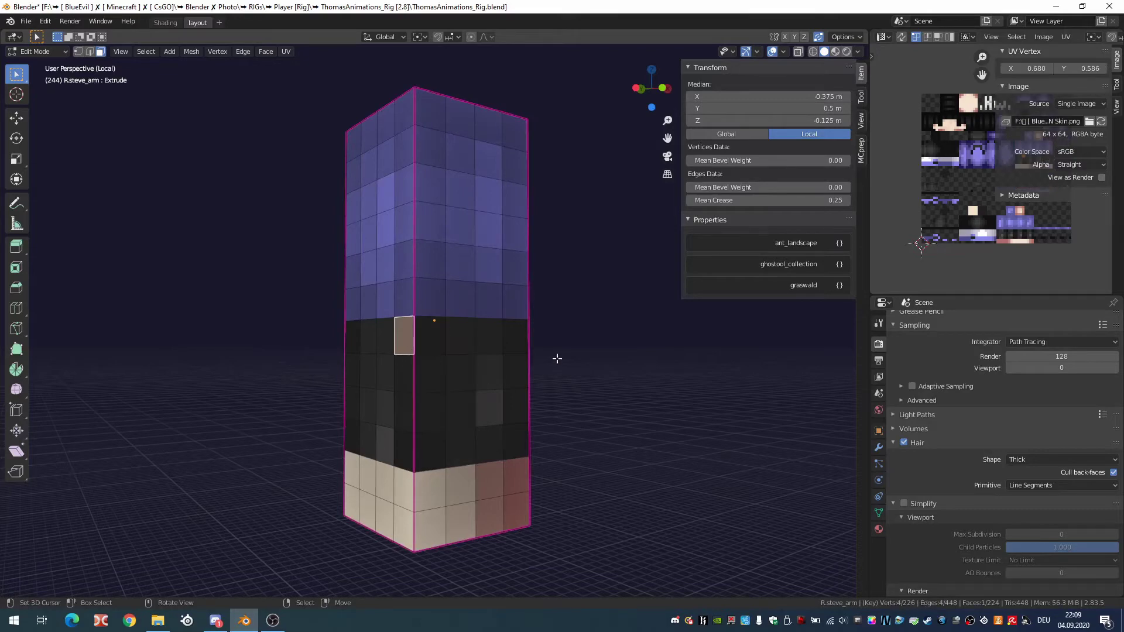
Select the dark band's four face loops around the arm, including the black loop
mouse_move(413, 348)
middle_down()
mouse_move(472, 354)
mouse_move(376, 351)
mouse_move(493, 374)
mouse_move(422, 376)
mouse_move(549, 353)
middle_up()
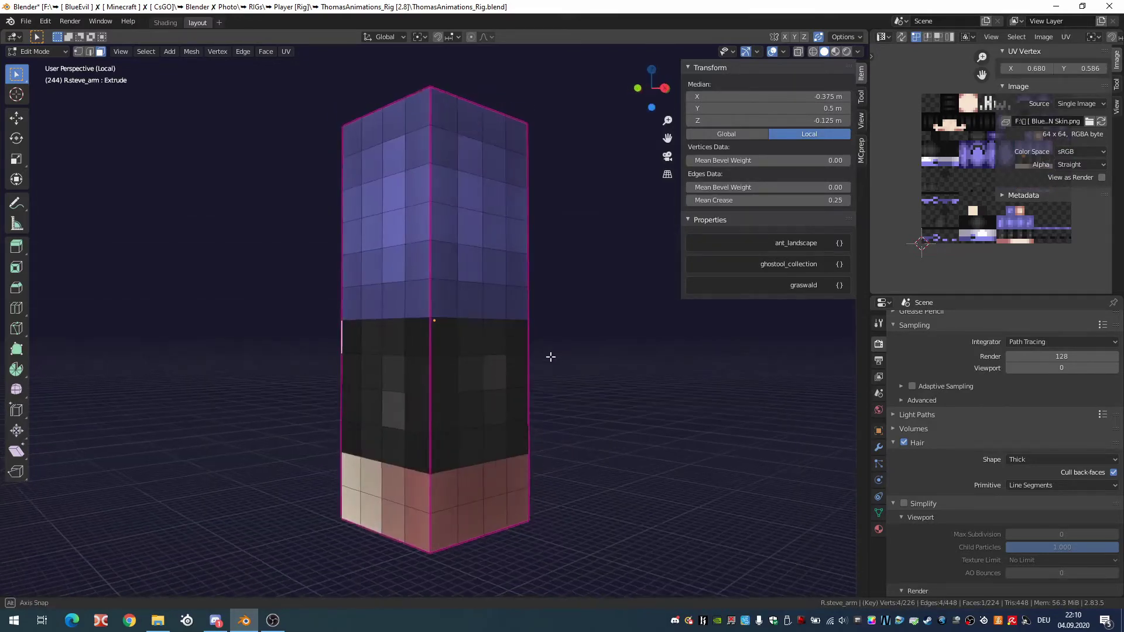
alt+click(431, 334)
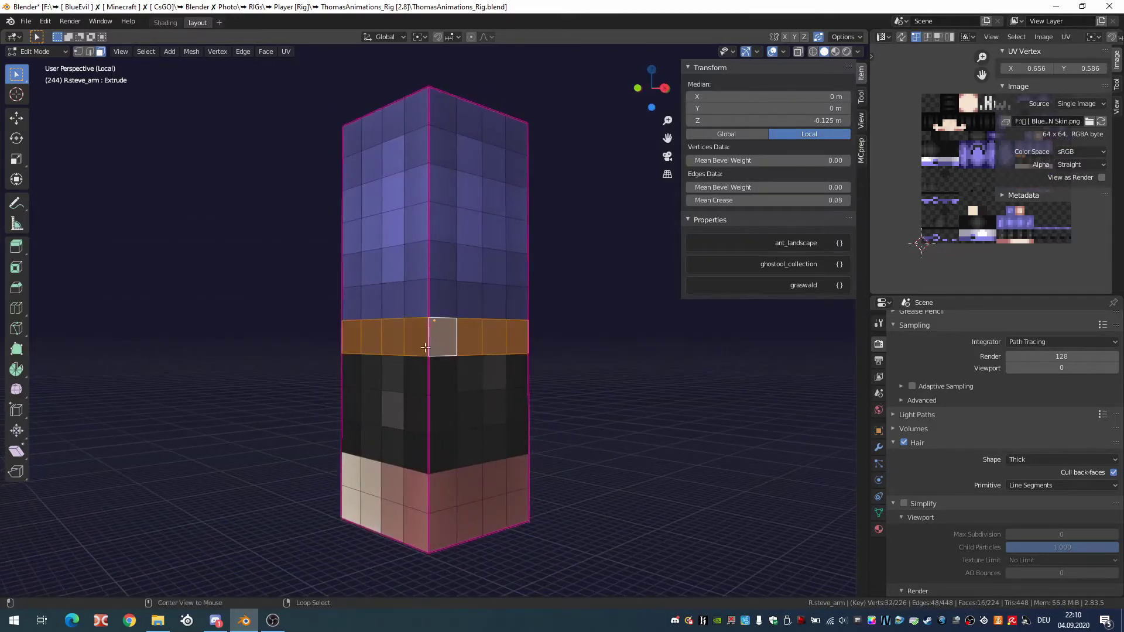
alt+shift+click(429, 381)
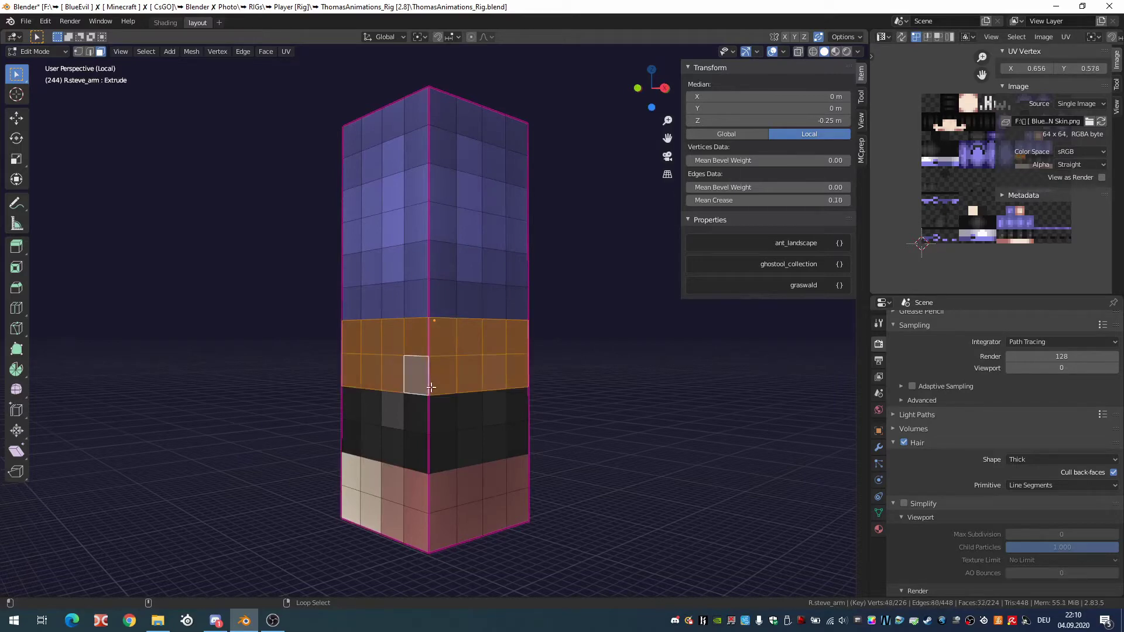
alt+shift+click(425, 419)
alt+shift+click(432, 449)
middle_drag(571, 326, 375, 325)
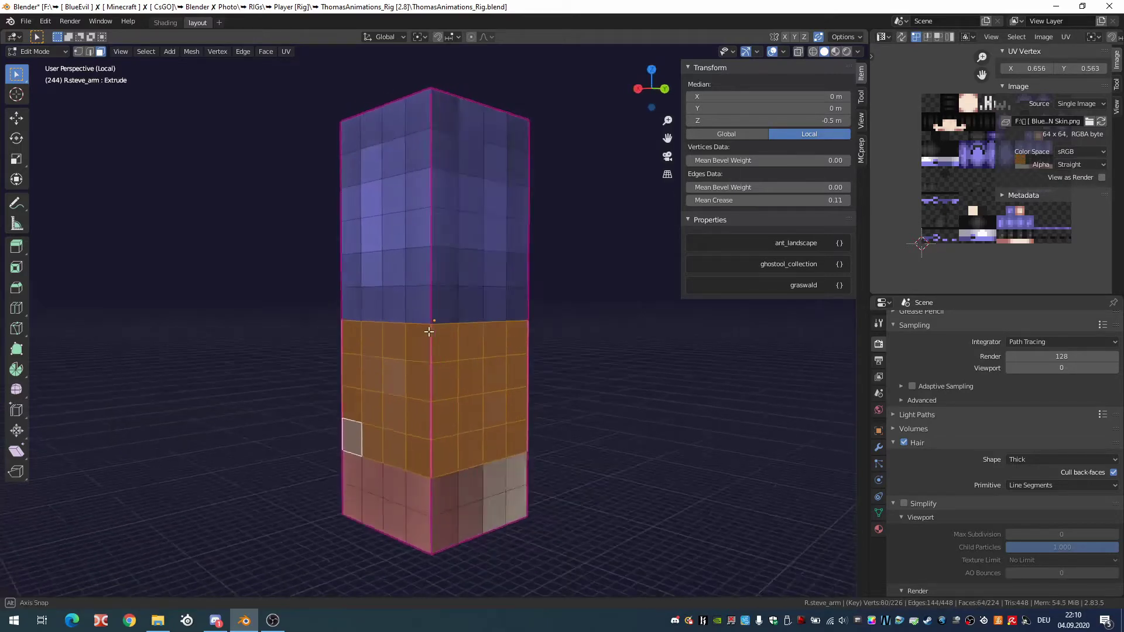
Separate the selected sleeve faces into their own object, R.steve_arm.001, and select it
key(p)
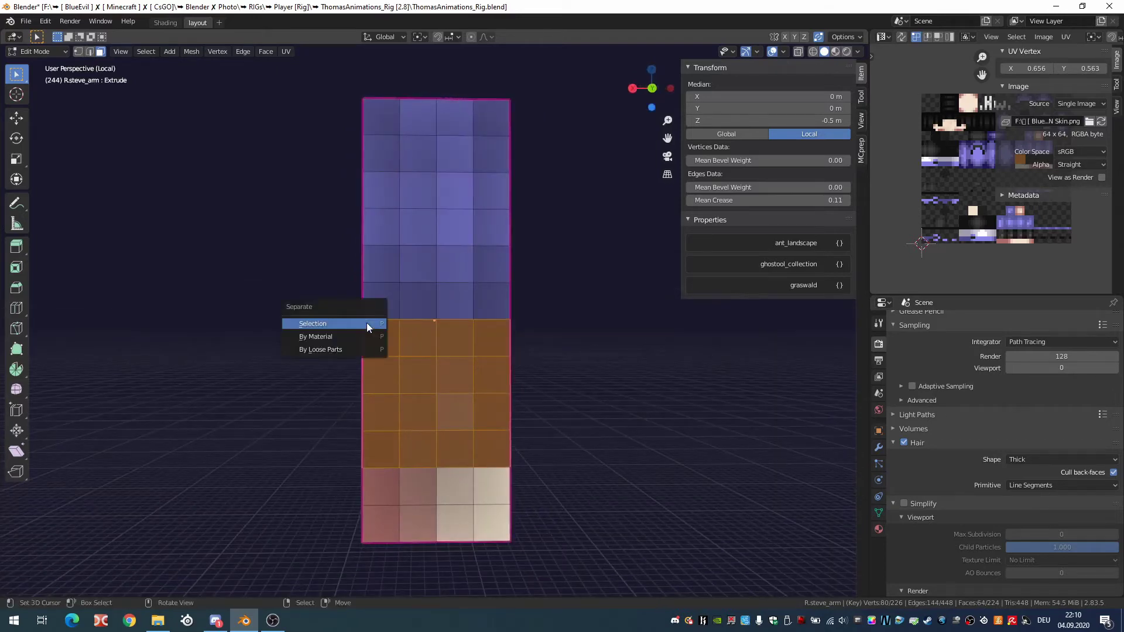
click(366, 321)
key(Tab)
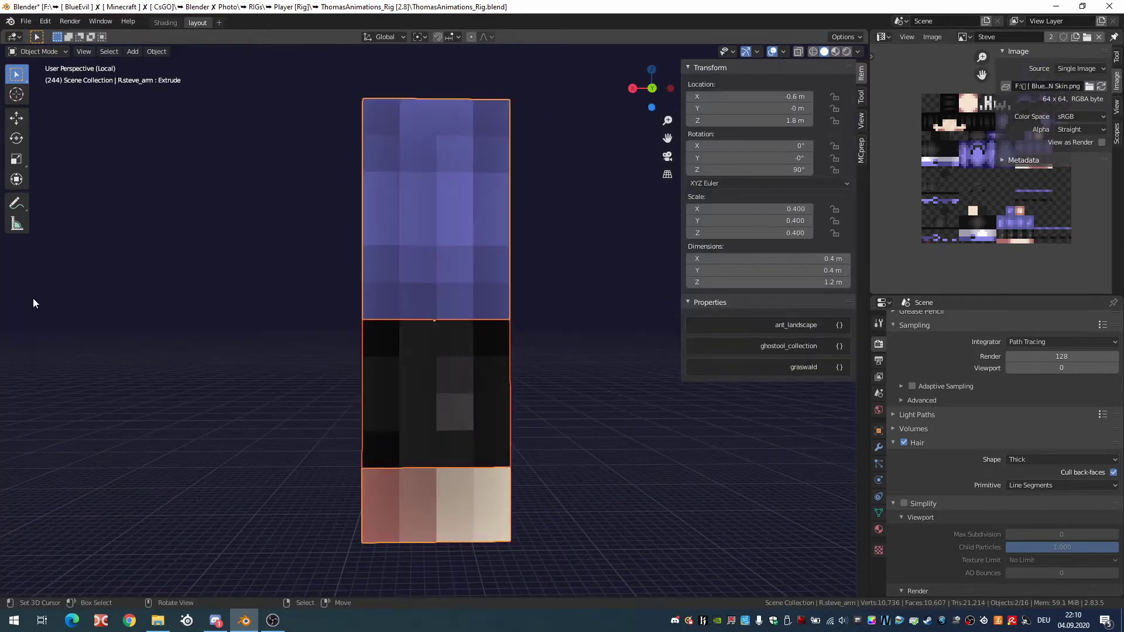
click(441, 412)
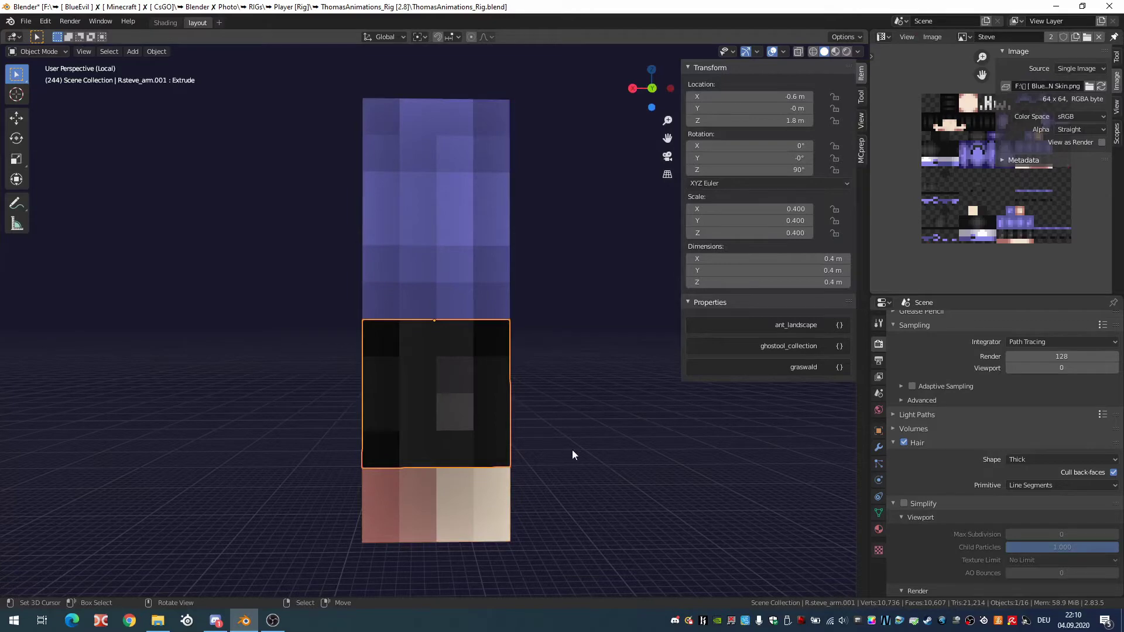
key(g)
key(Escape)
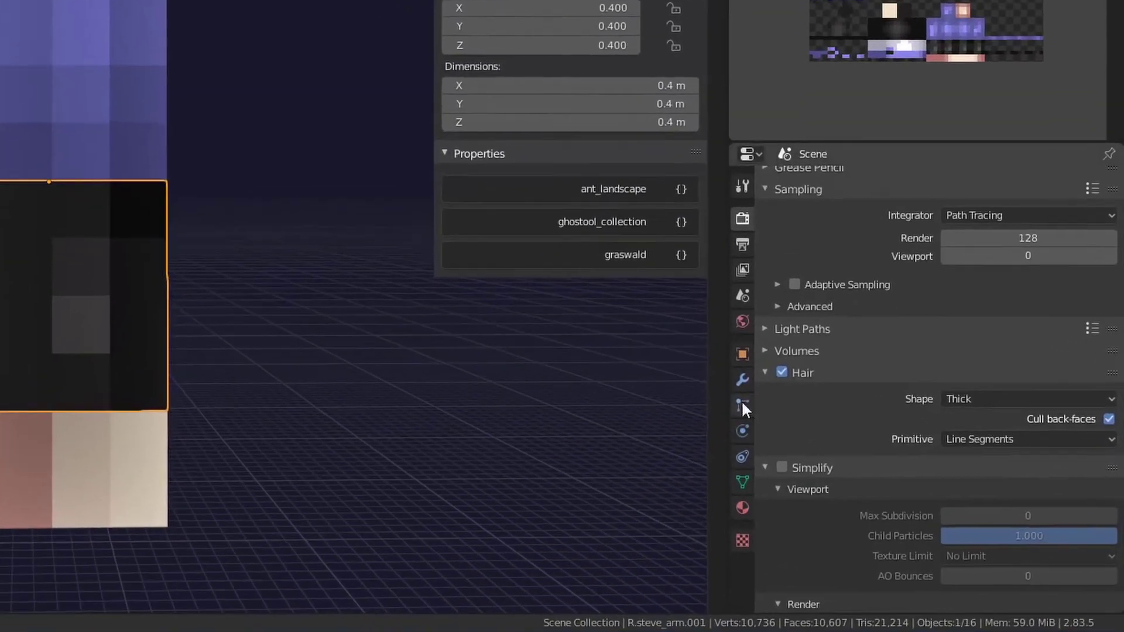
Collapse the Lattice and Subdivision modifiers and add a Solidify modifier
click(877, 447)
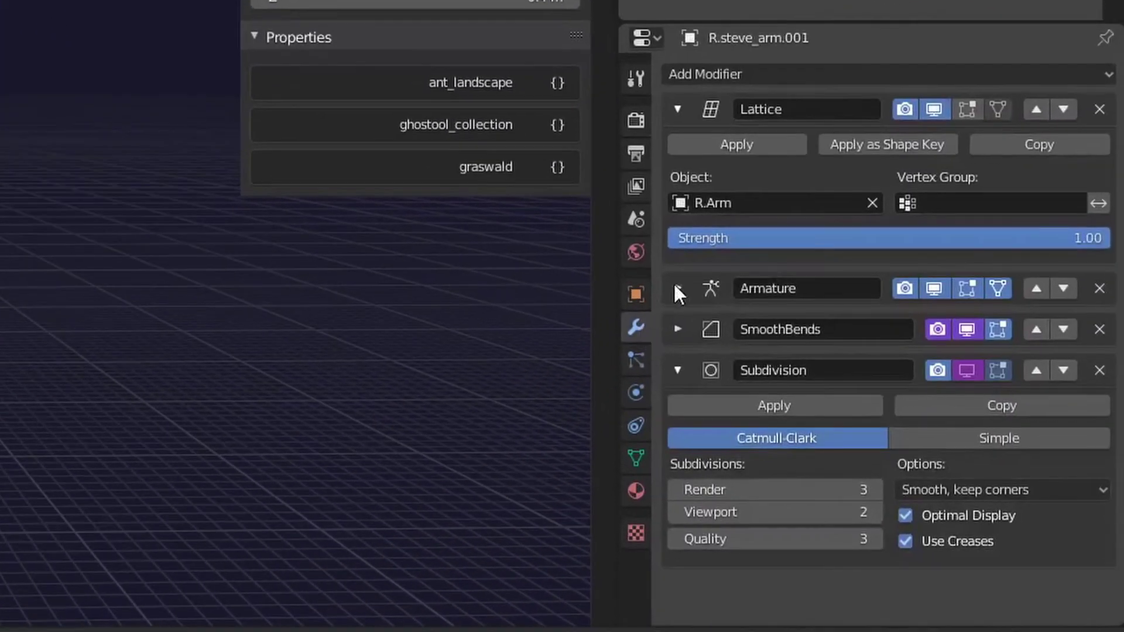
click(677, 109)
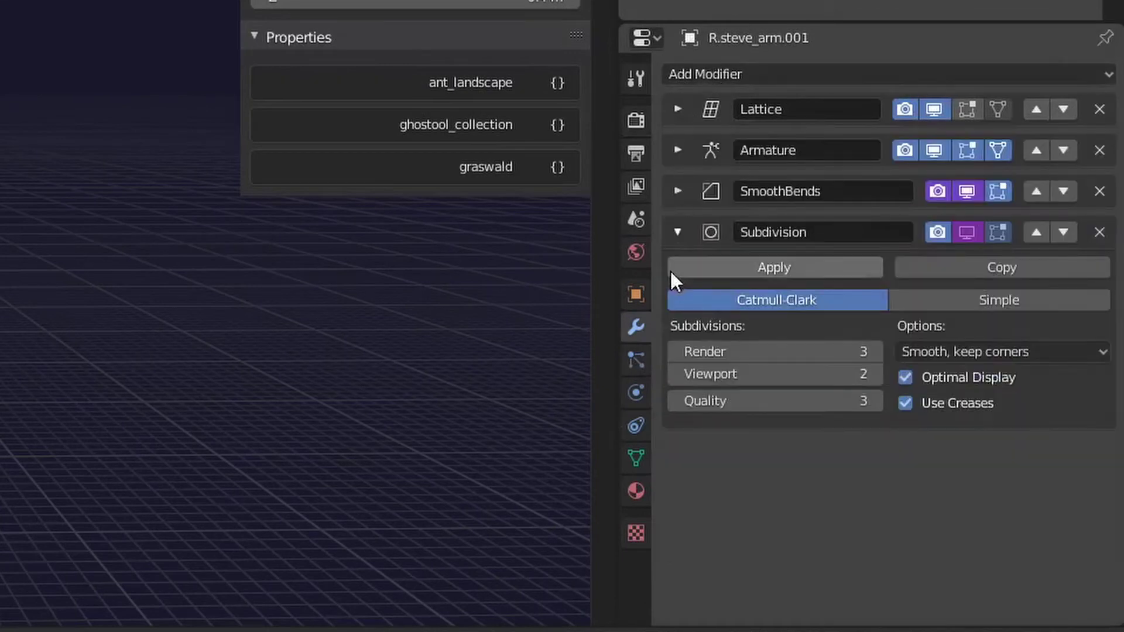
click(677, 232)
click(721, 69)
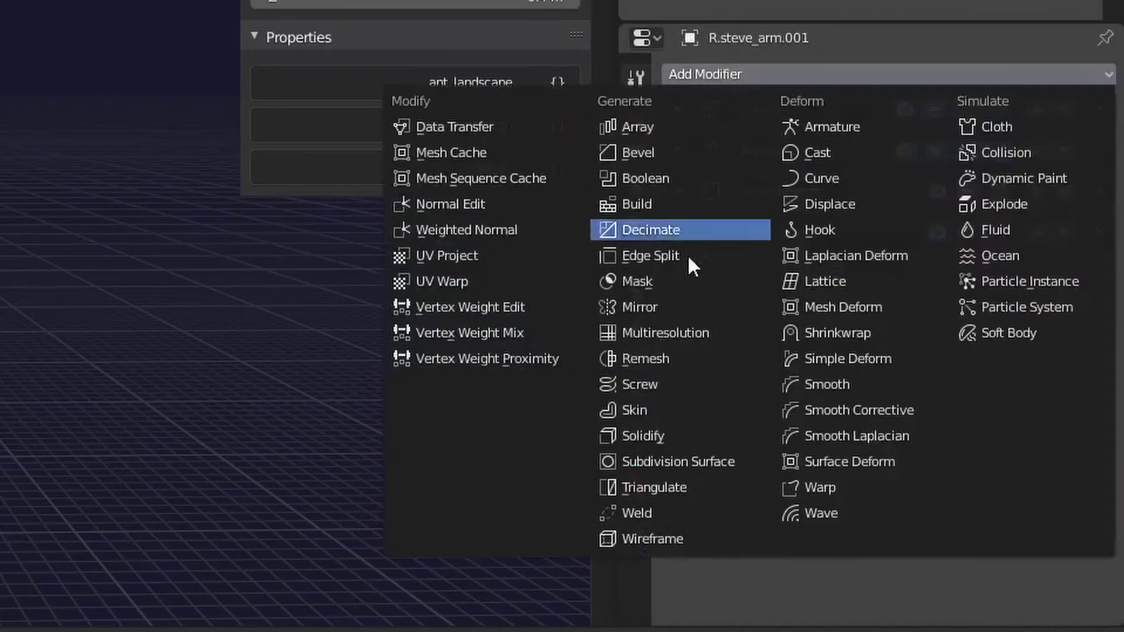
click(668, 433)
Set the Solidify thickness to -0.1 m and enable Even Thickness
drag(751, 373, 807, 369)
click(807, 369)
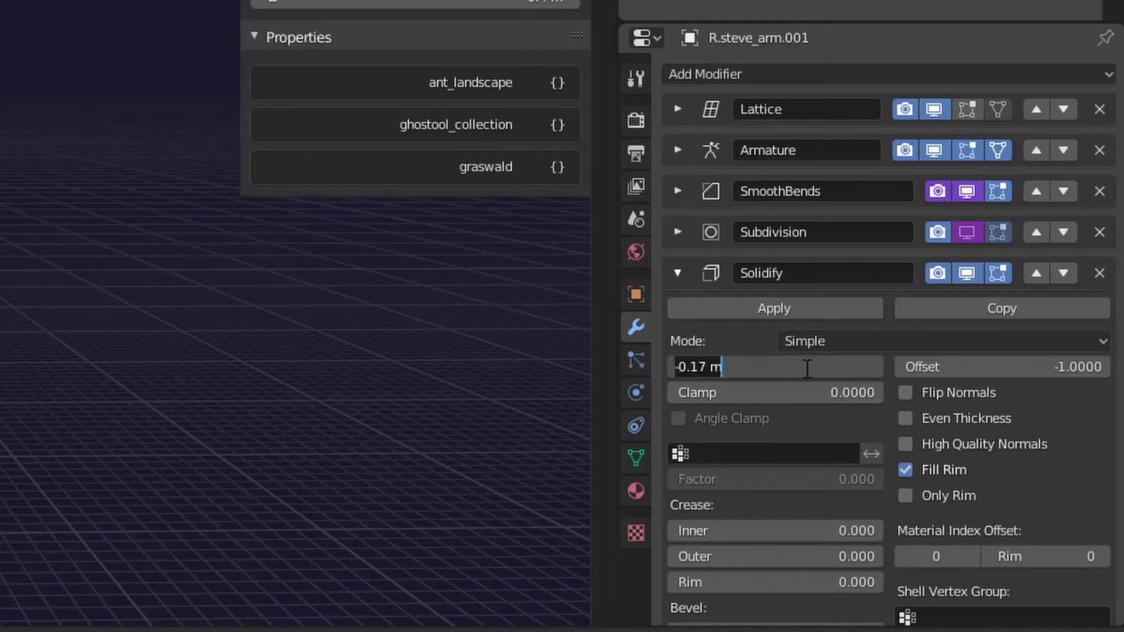
text(-0.1)
key(Return)
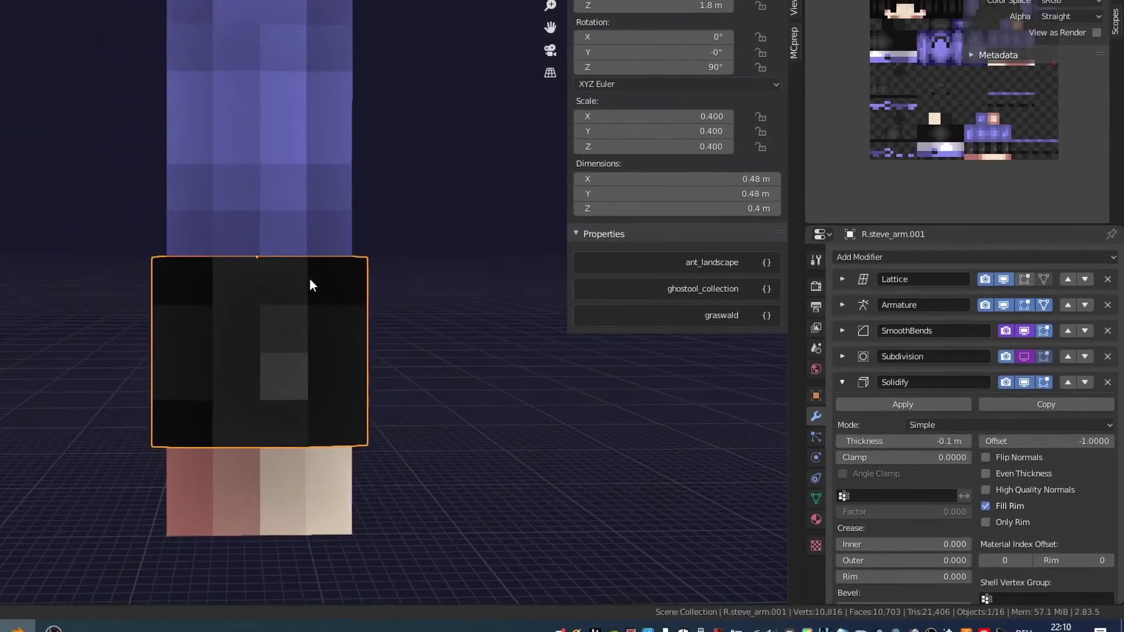
mouse_move(310, 279)
middle_down()
mouse_move(528, 391)
mouse_move(465, 399)
mouse_move(508, 359)
middle_up()
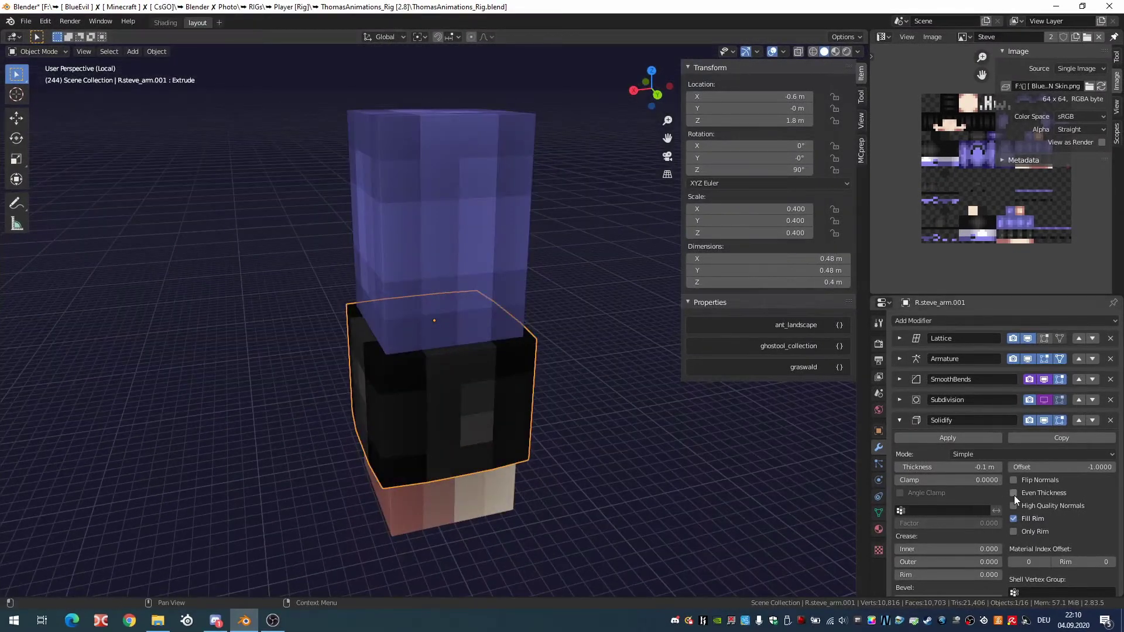
click(1013, 494)
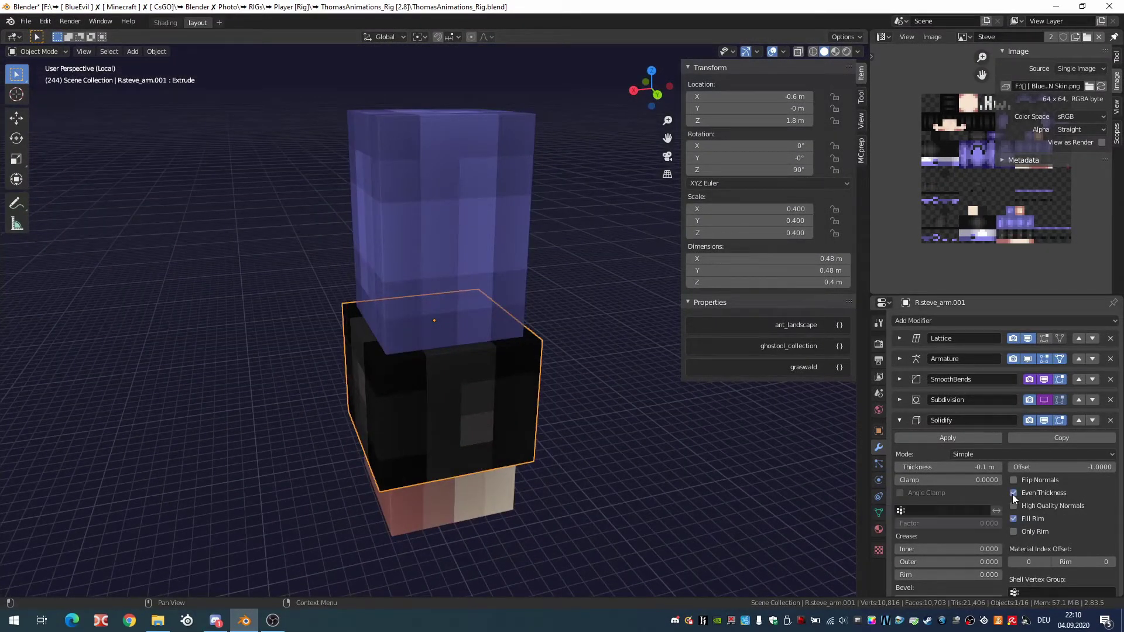
middle_drag(676, 468, 441, 395)
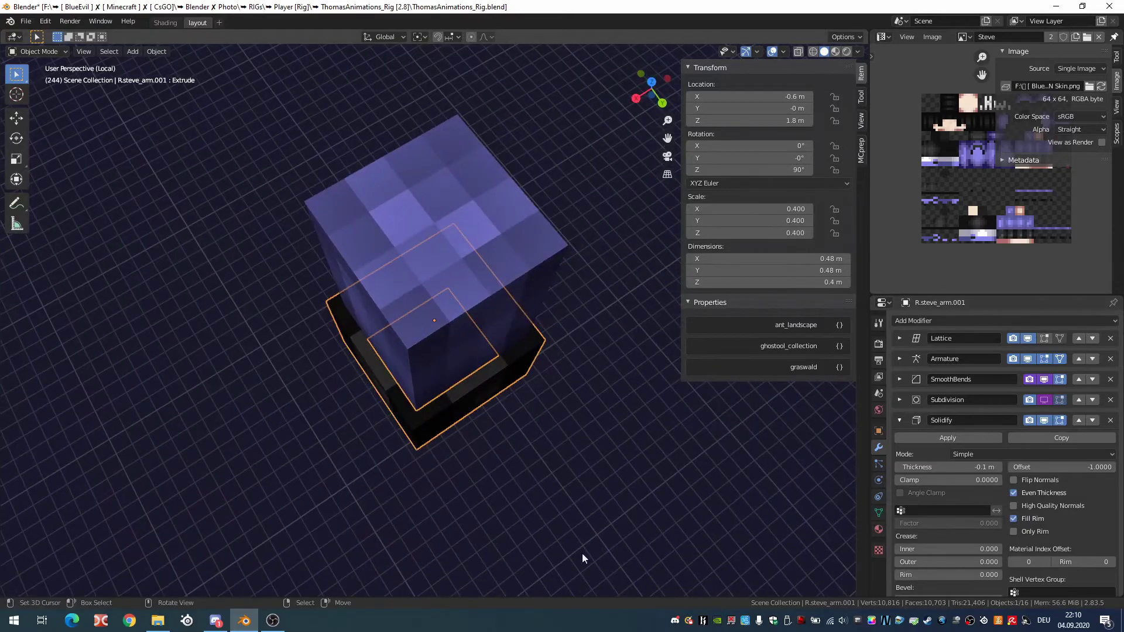
click(1013, 493)
middle_drag(551, 423, 551, 322)
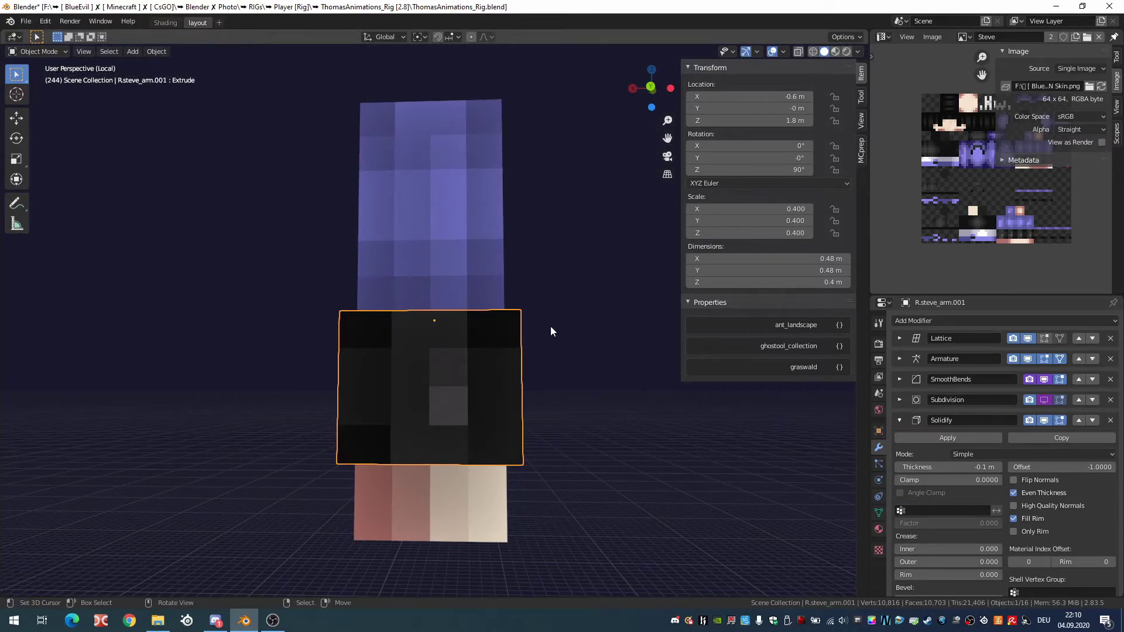
Leave local view, then isolate L.Steve_arm and enter its Edit Mode
scroll(550, 326, down, 5)
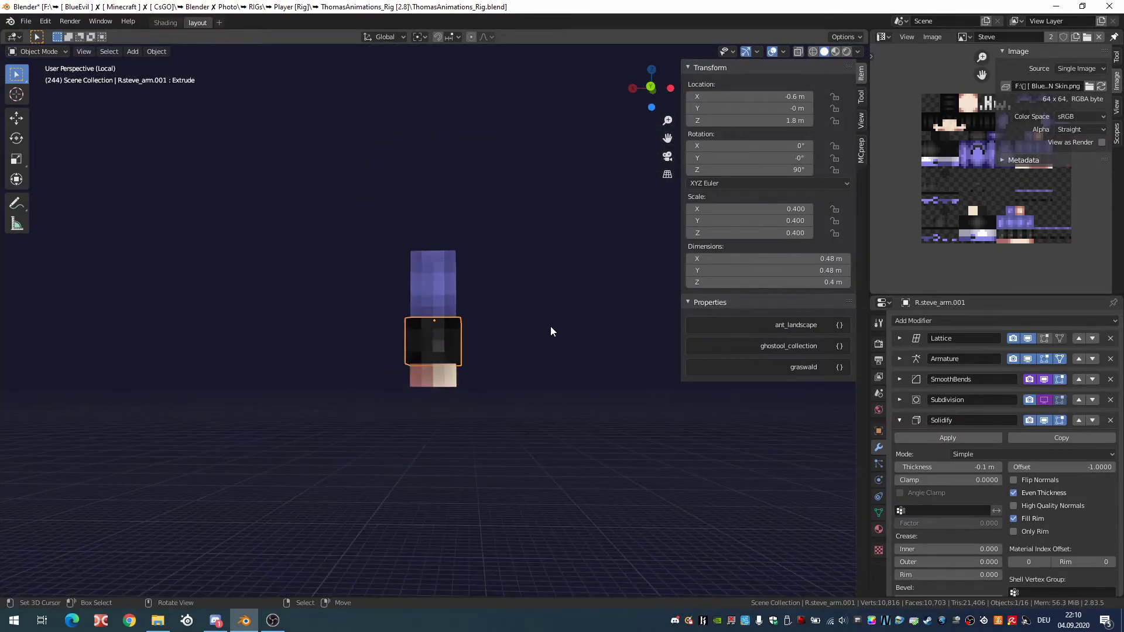
key(KP_Divide)
click(451, 349)
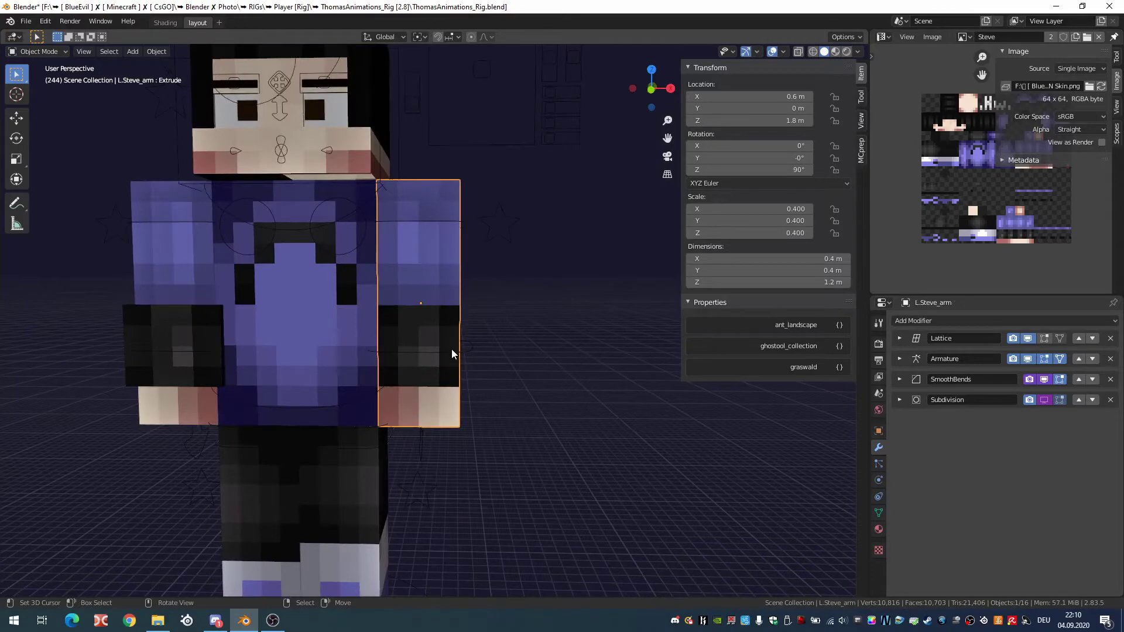
key(KP_Divide)
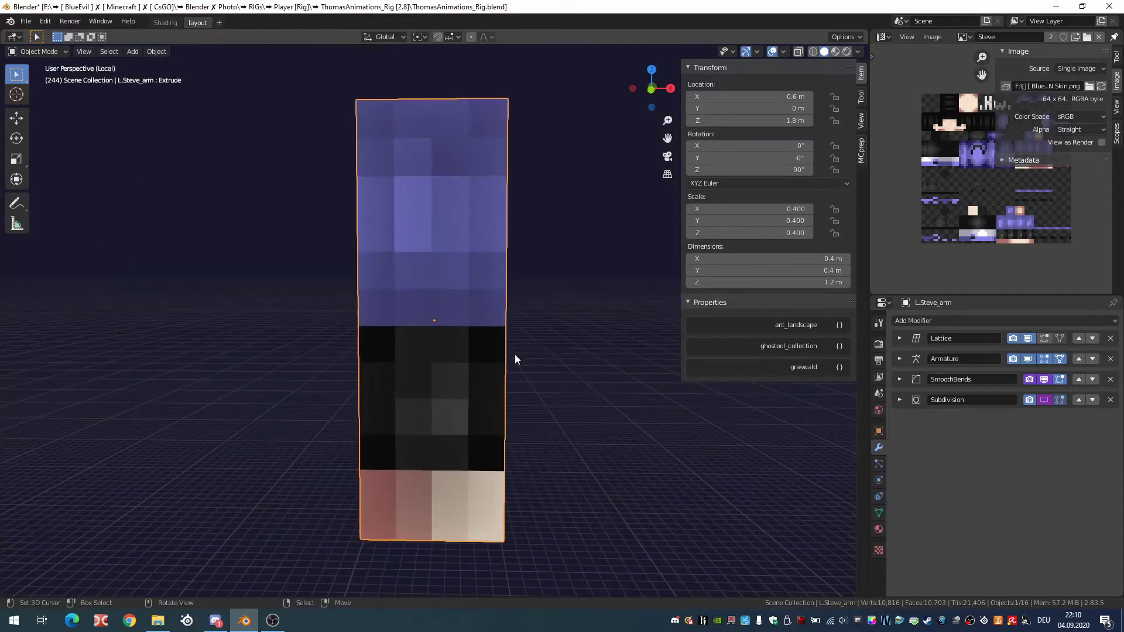
key(Tab)
Select face rows on the left arm and try extrusions, cancelling each one
click(388, 349)
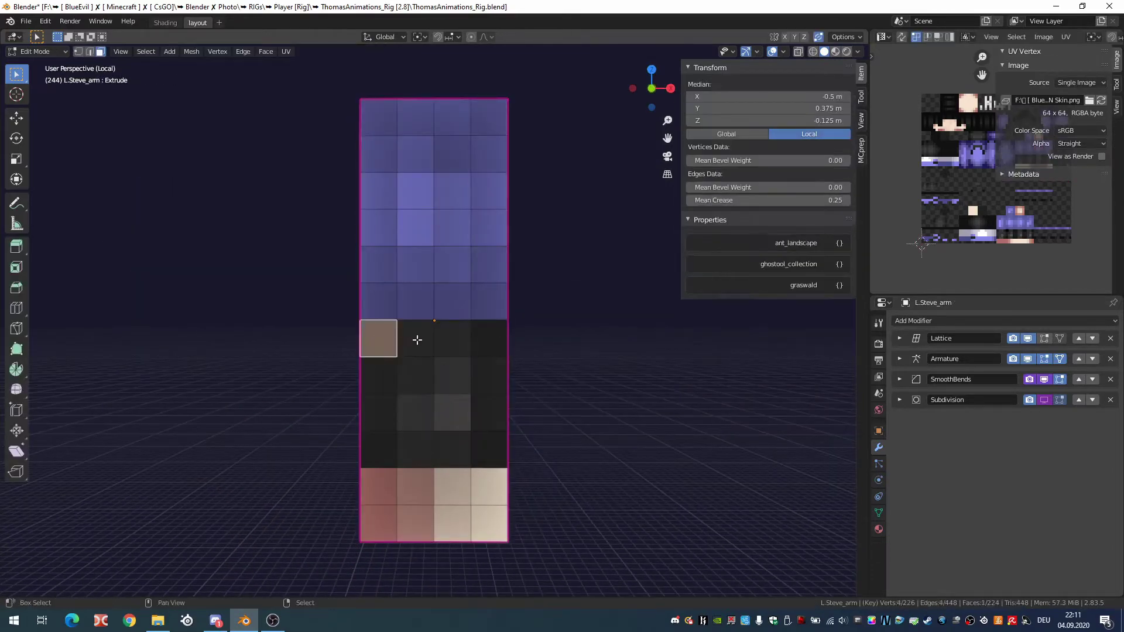
shift+click(452, 338)
shift+click(453, 338)
shift+click(489, 339)
mouse_move(489, 338)
middle_down()
mouse_move(466, 383)
mouse_move(486, 362)
middle_up()
key(e)
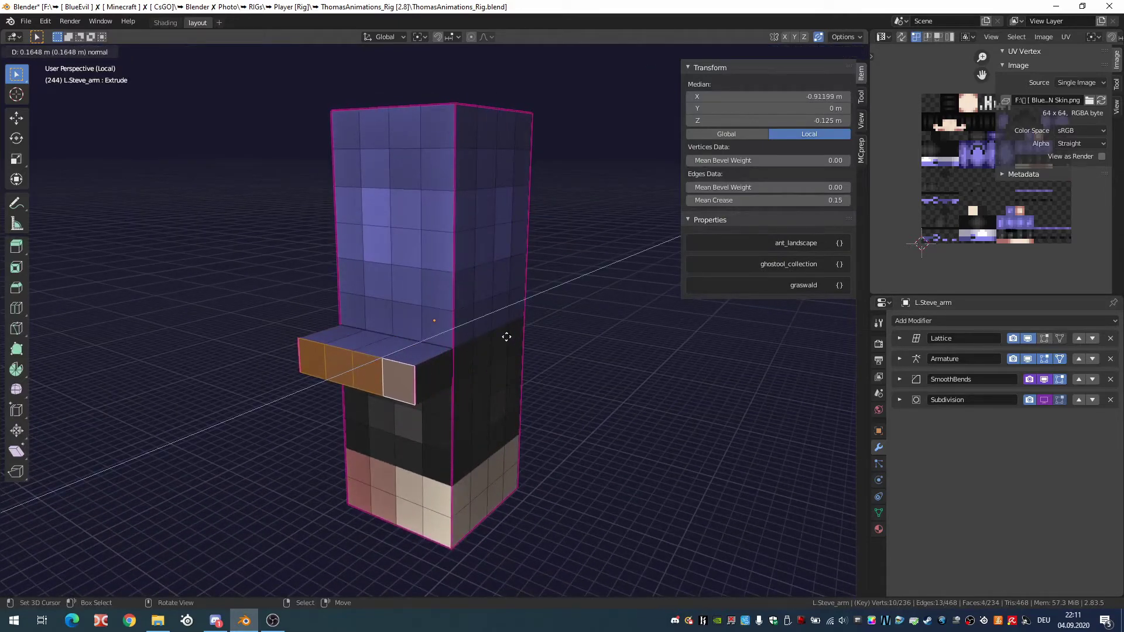
key(Escape)
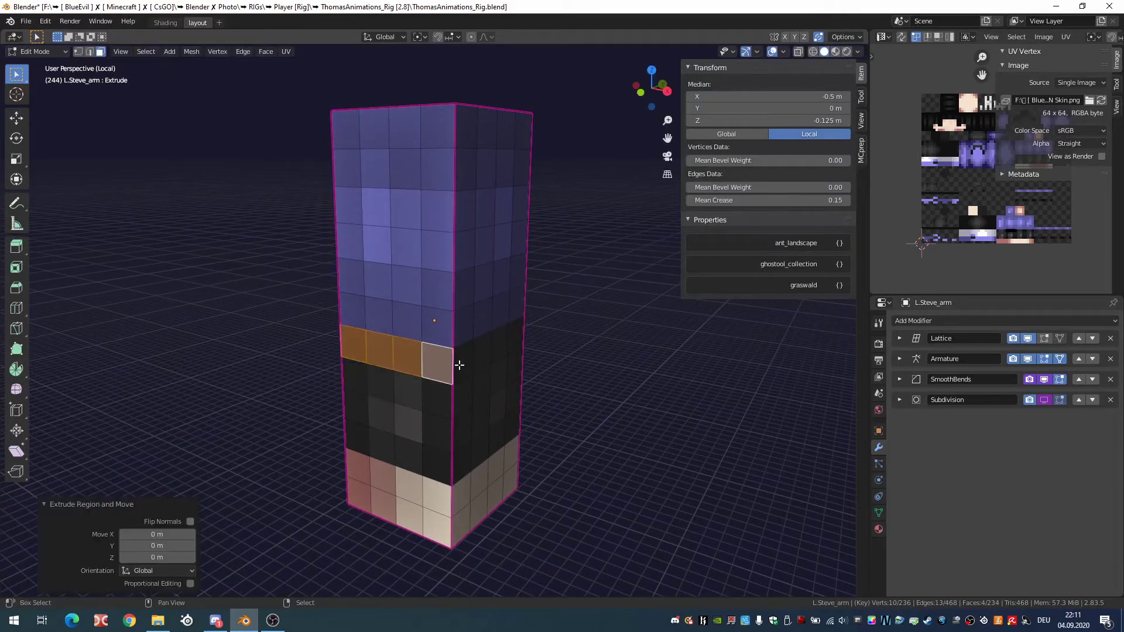
shift+click(465, 360)
shift+click(483, 351)
middle_drag(519, 334, 524, 374)
key(e)
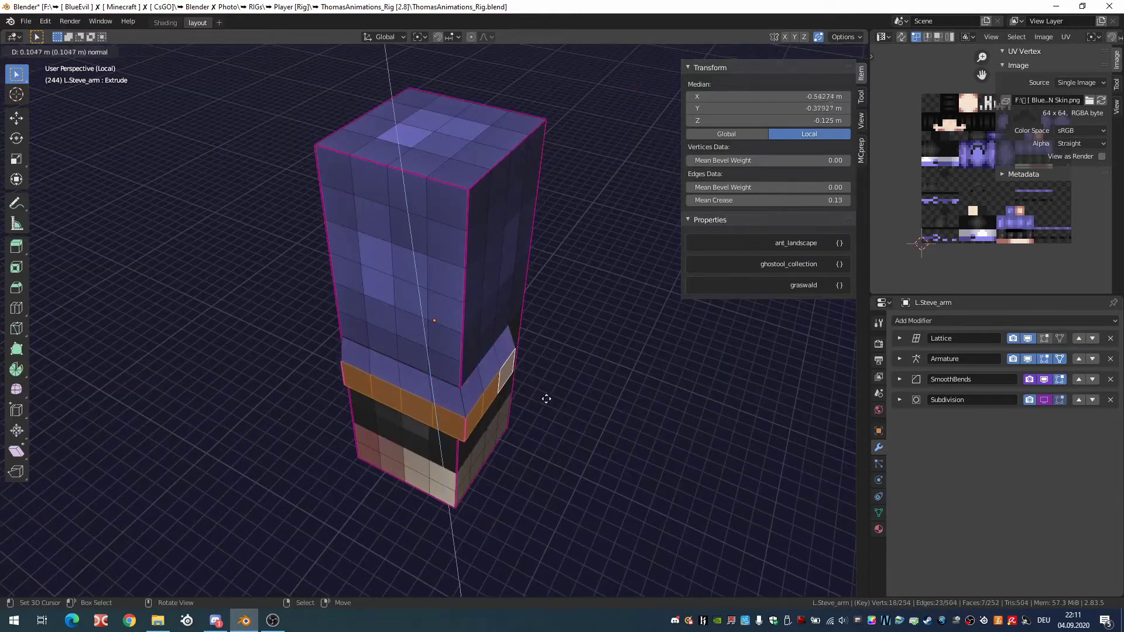
key(Escape)
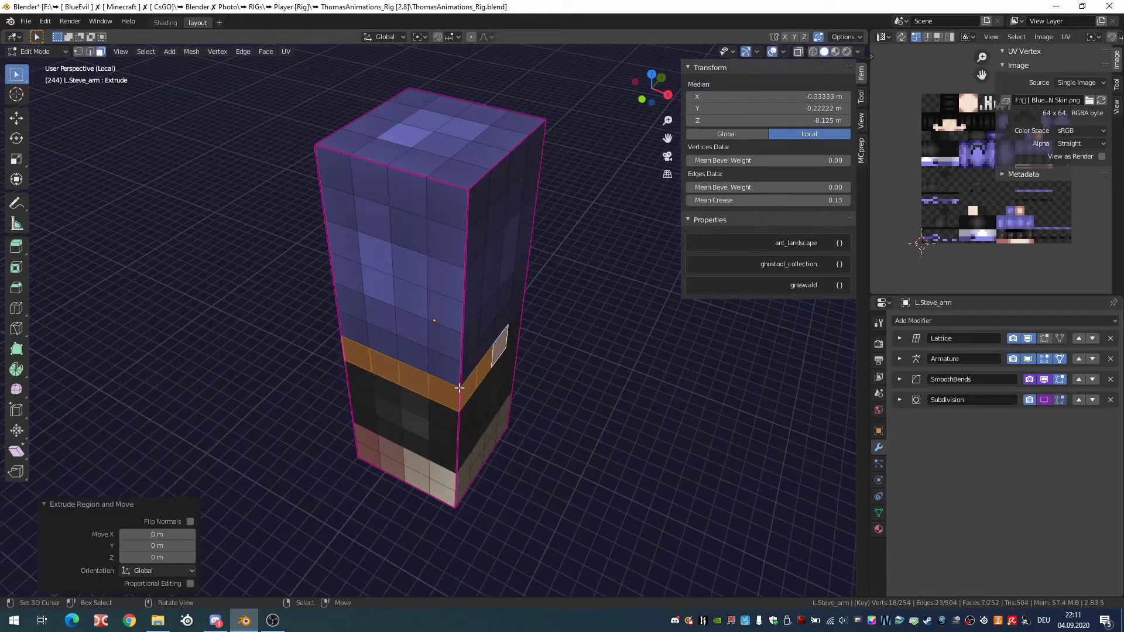
Select the lower face row and extrude, confirming the dark cube's position at X -1.8 m
middle_drag(458, 387, 489, 338)
click(367, 380)
shift+click(403, 381)
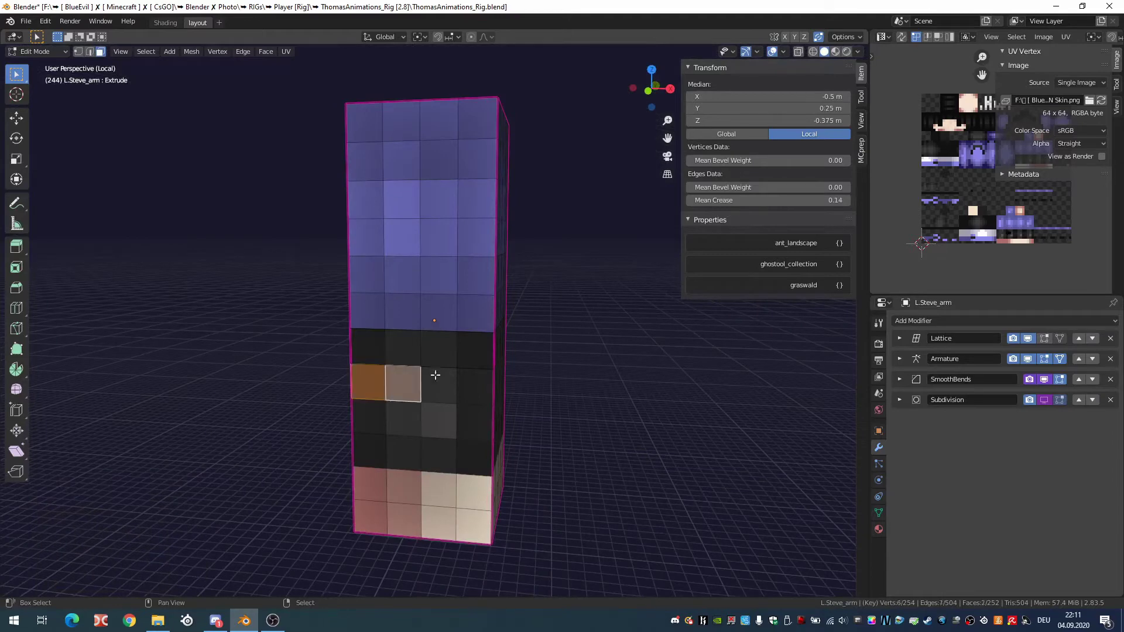
shift+click(438, 383)
shift+click(474, 386)
key(e)
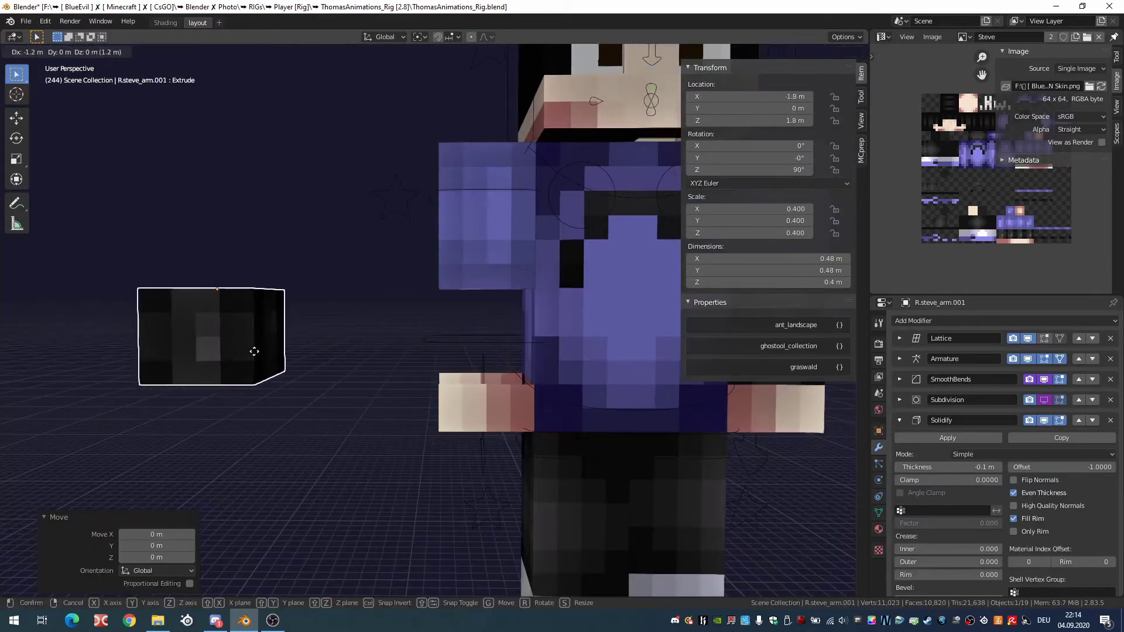
click(254, 352)
Duplicate the dark sleeve cube with Shift+D
shift+middle_drag(253, 350, 483, 366)
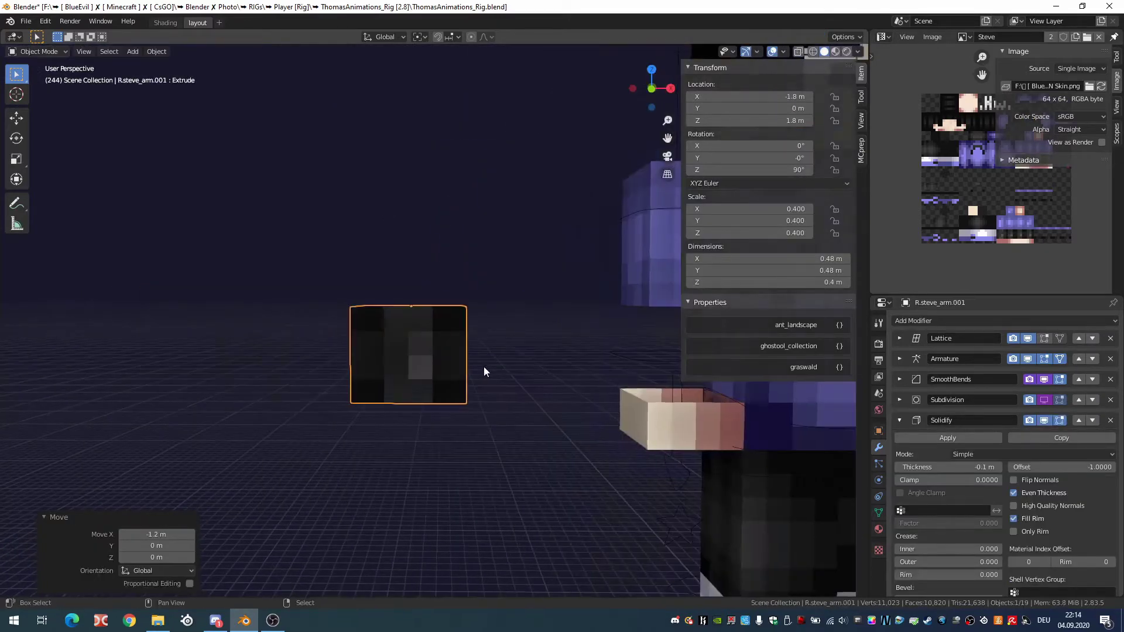
scroll(486, 358, up, 2)
scroll(485, 359, down, 2)
key(shift+d)
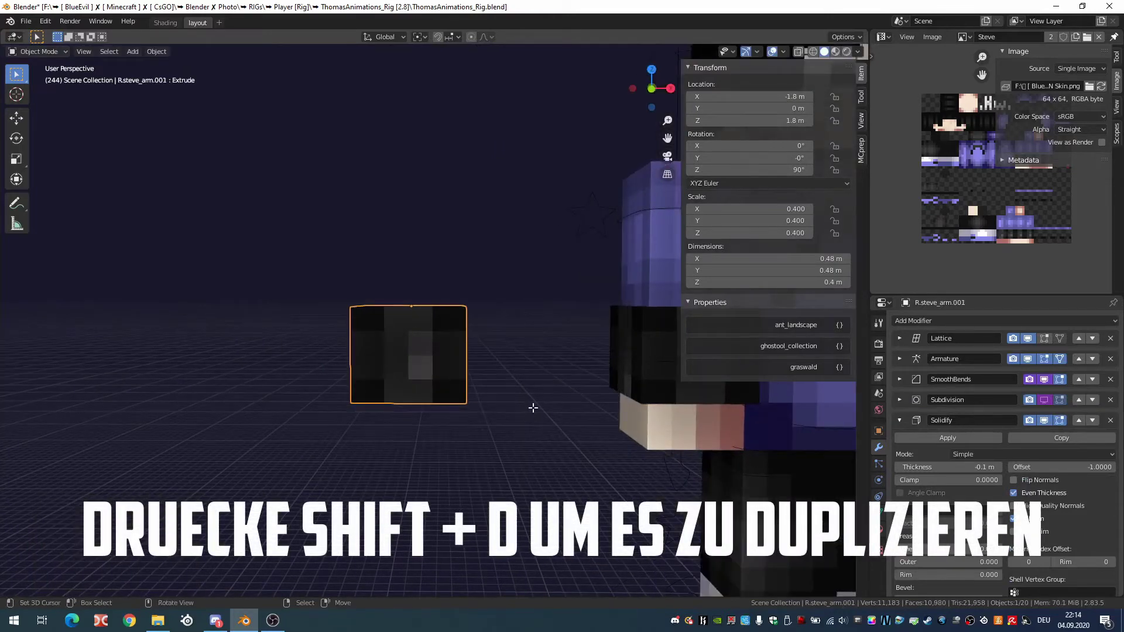
scroll(520, 378, up, 3)
mouse_move(520, 378)
middle_down()
mouse_move(442, 454)
mouse_move(517, 431)
mouse_move(712, 424)
middle_up()
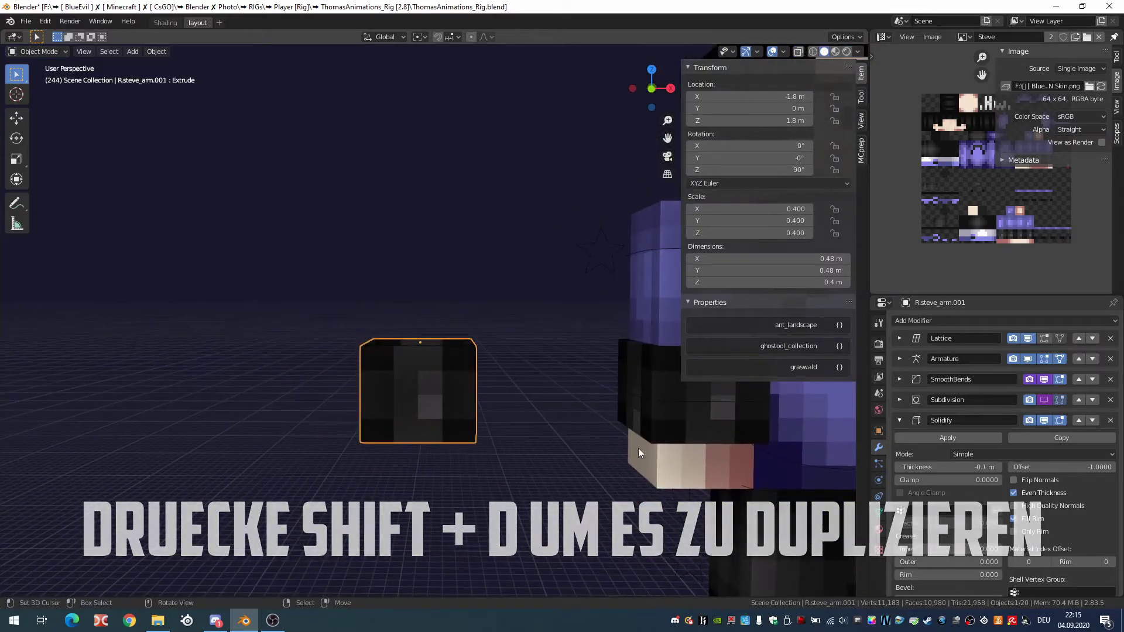
middle_drag(518, 394, 345, 416)
Add a Subdivision Surface modifier at Viewport 3, Render 4, with Solidify collapsed
click(899, 322)
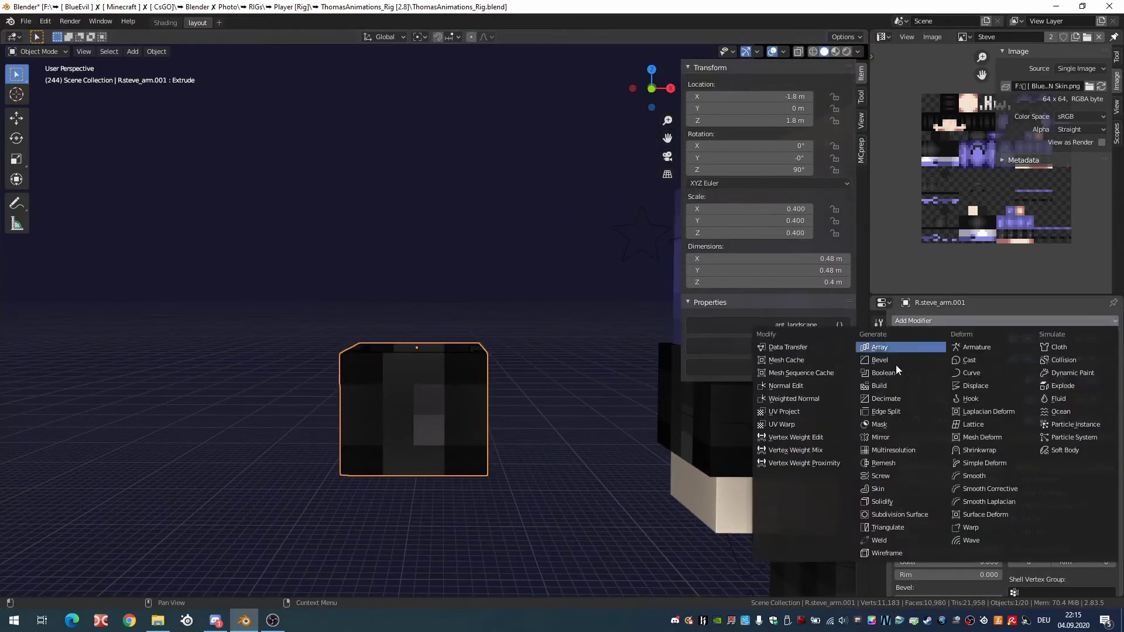
click(888, 514)
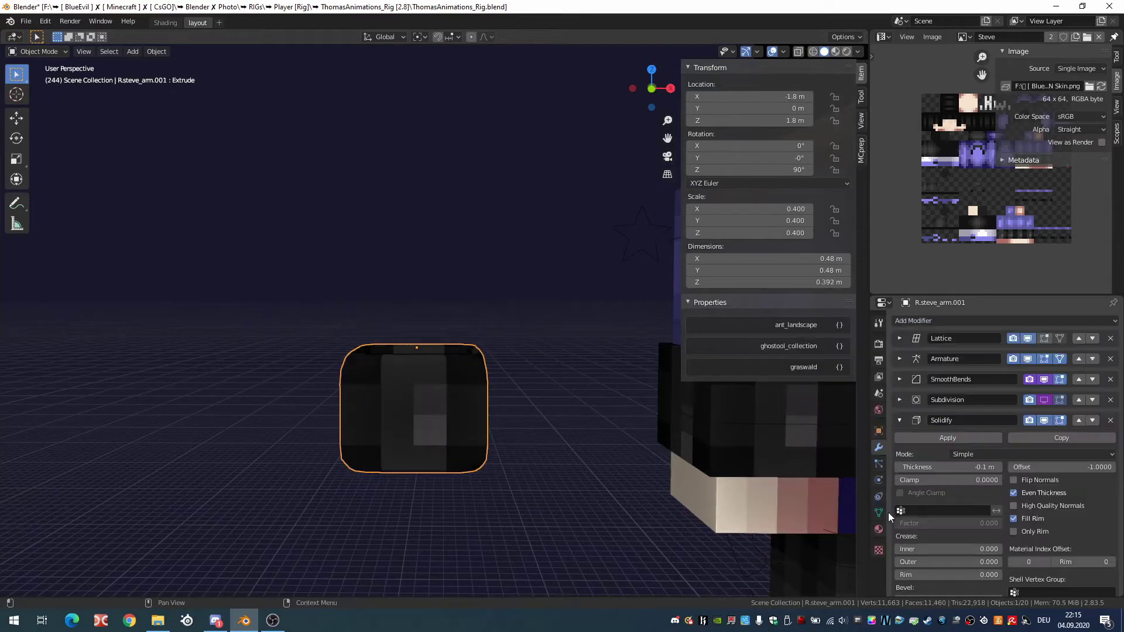
scroll(964, 514, down, 2)
scroll(462, 427, up, 2)
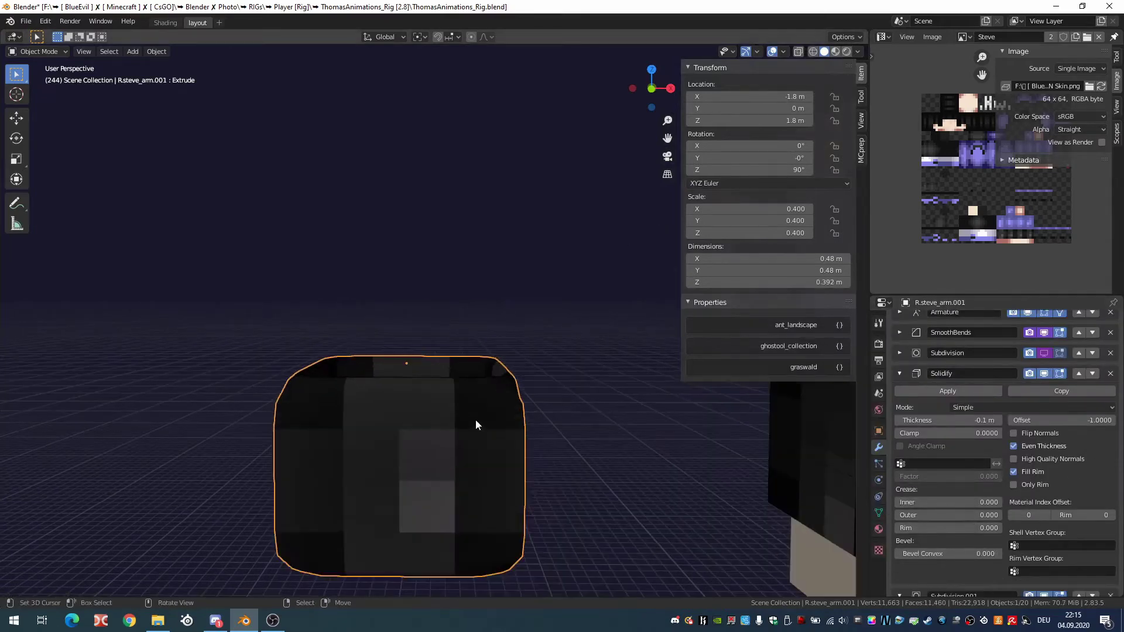
click(899, 373)
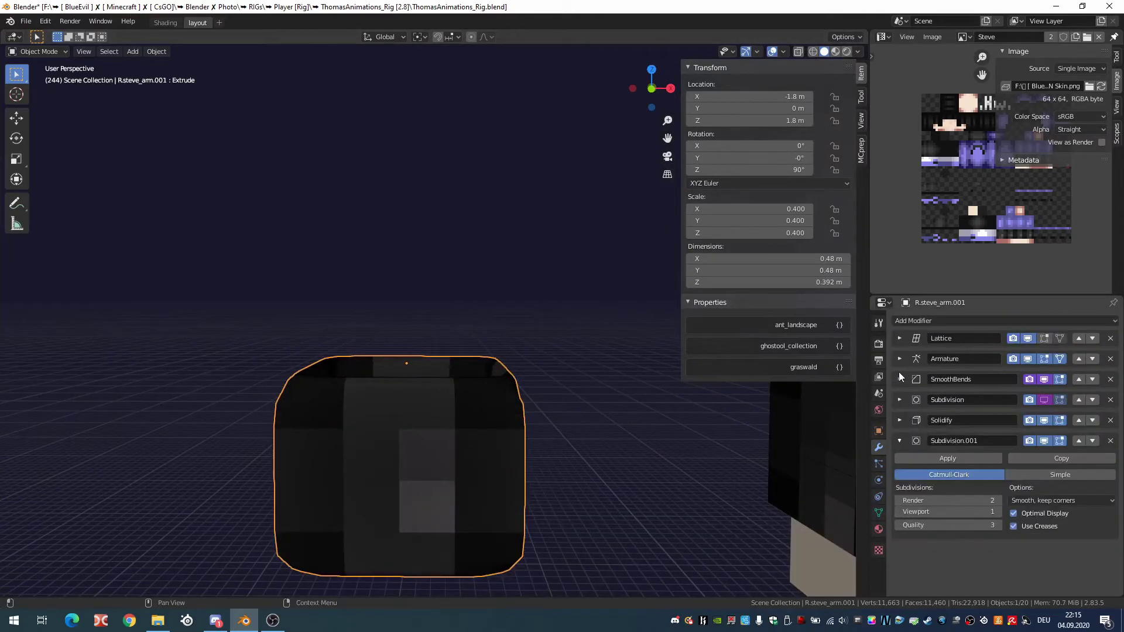
click(998, 511)
click(1000, 499)
click(1000, 498)
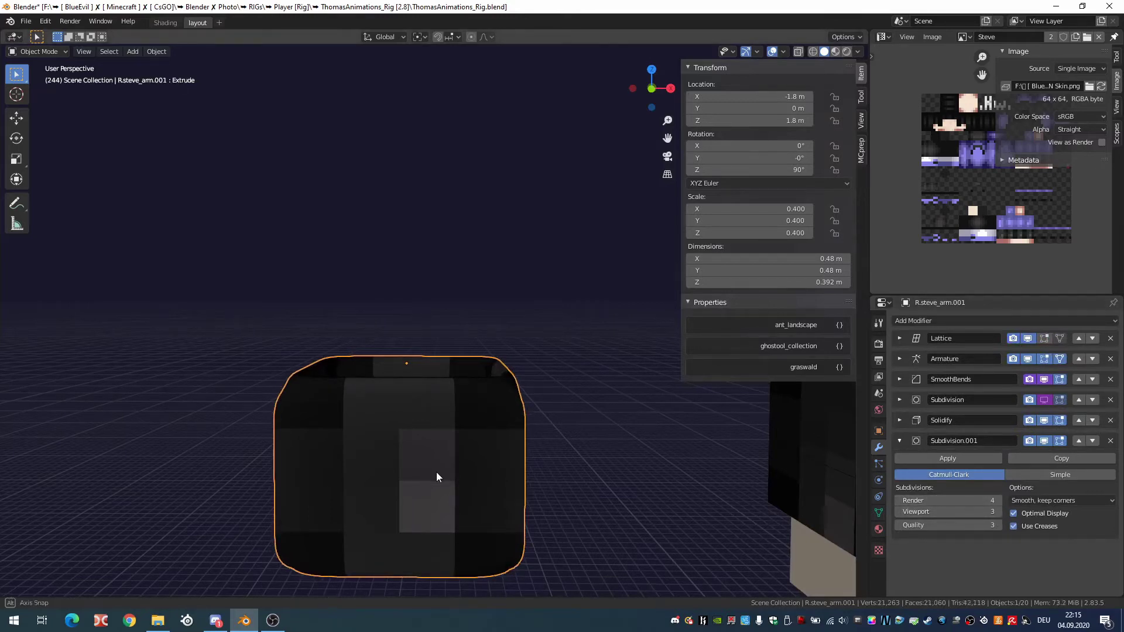
middle_drag(436, 471, 441, 453)
Add loop cuts near the left and right sides of R.steve_arm.001, slid outward toward its edges
key(Tab)
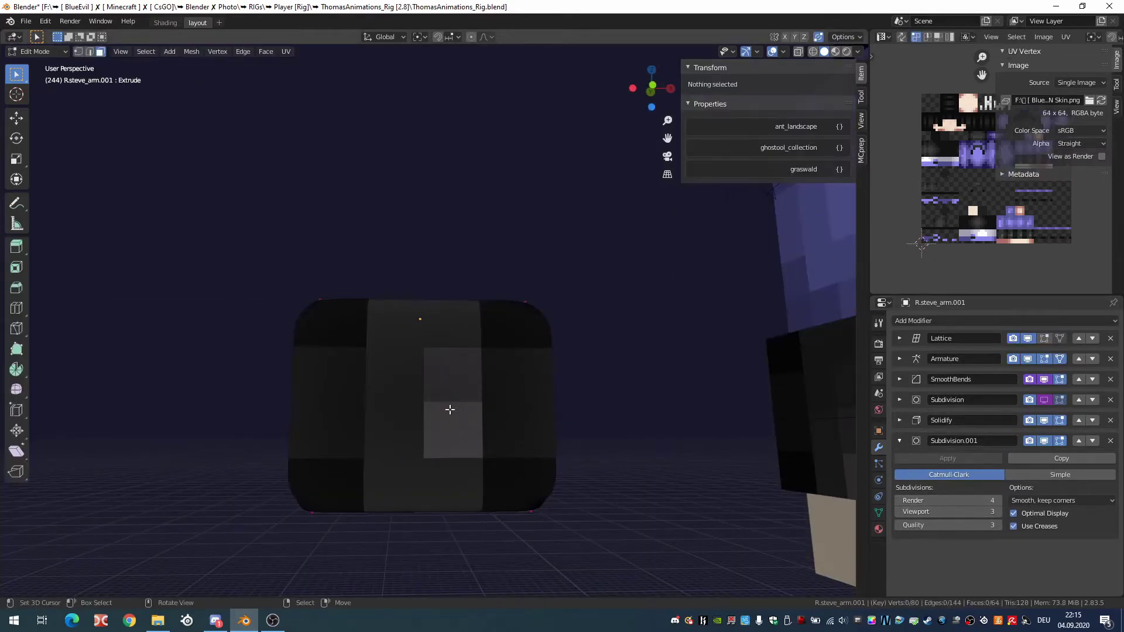
middle_drag(449, 409, 464, 383)
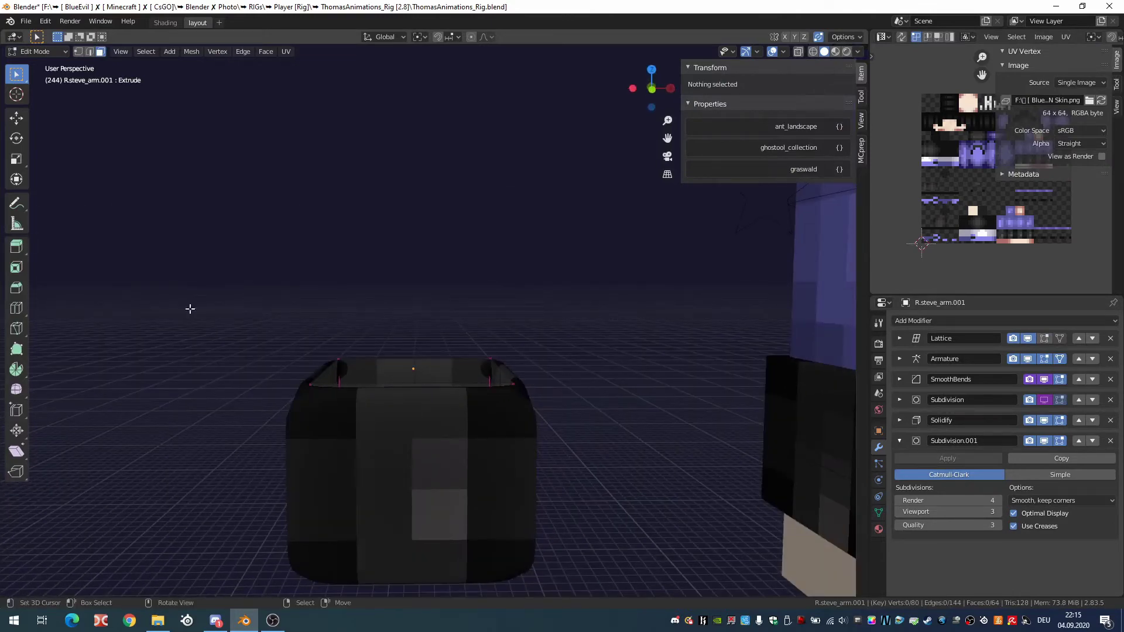
click(17, 309)
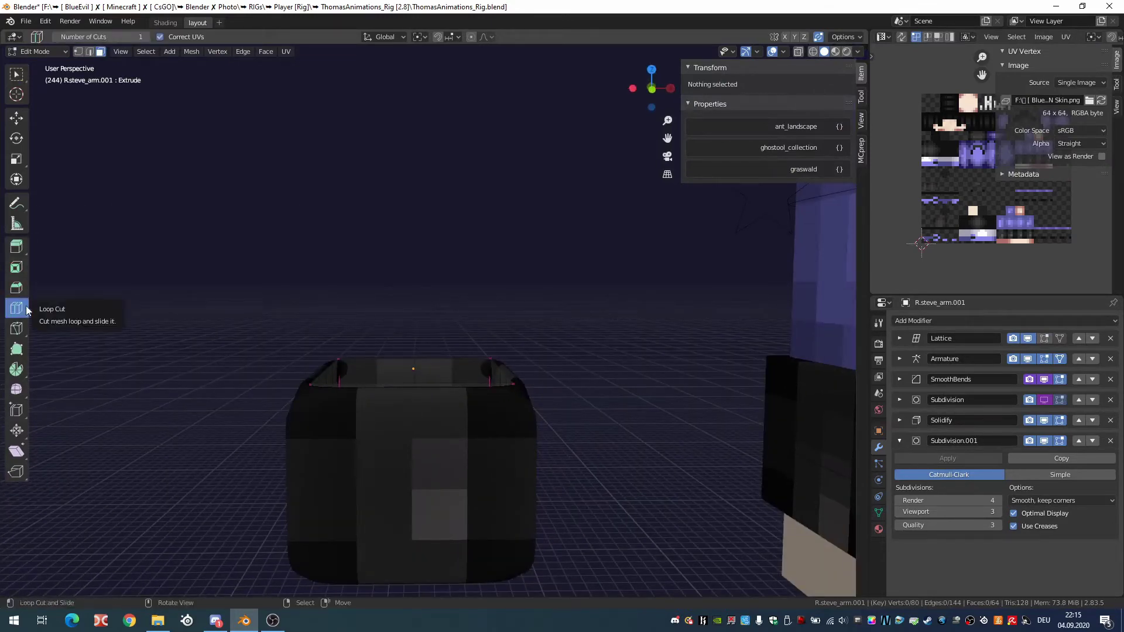
click(335, 432)
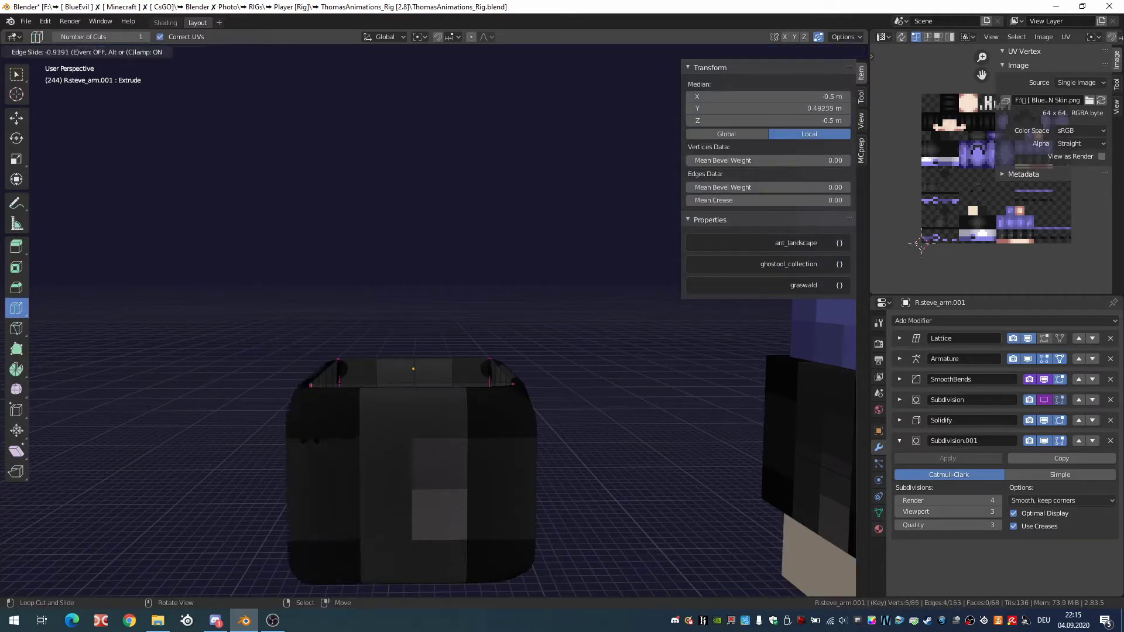
click(480, 463)
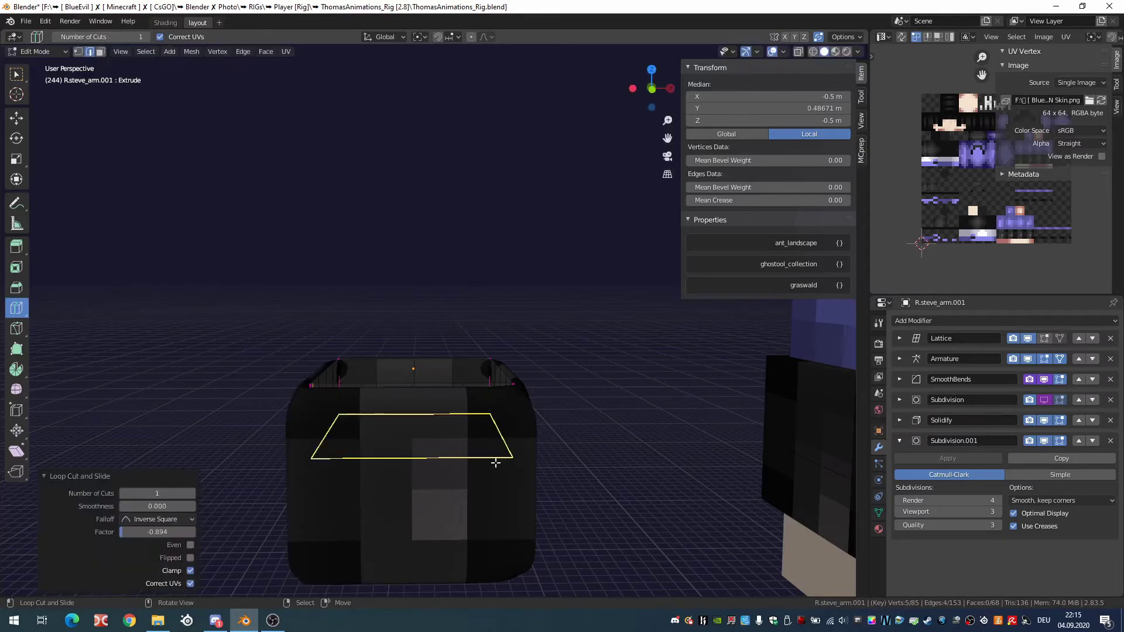
drag(495, 463, 544, 448)
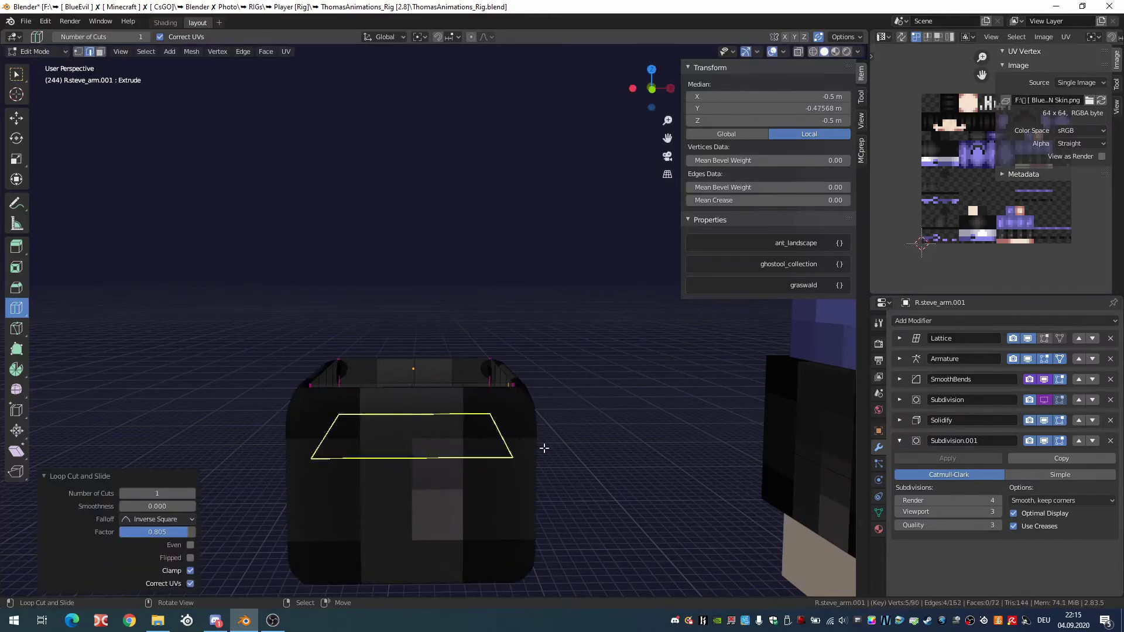
mouse_move(543, 448)
middle_down()
mouse_move(447, 446)
mouse_move(529, 451)
mouse_move(632, 437)
mouse_move(617, 429)
middle_up()
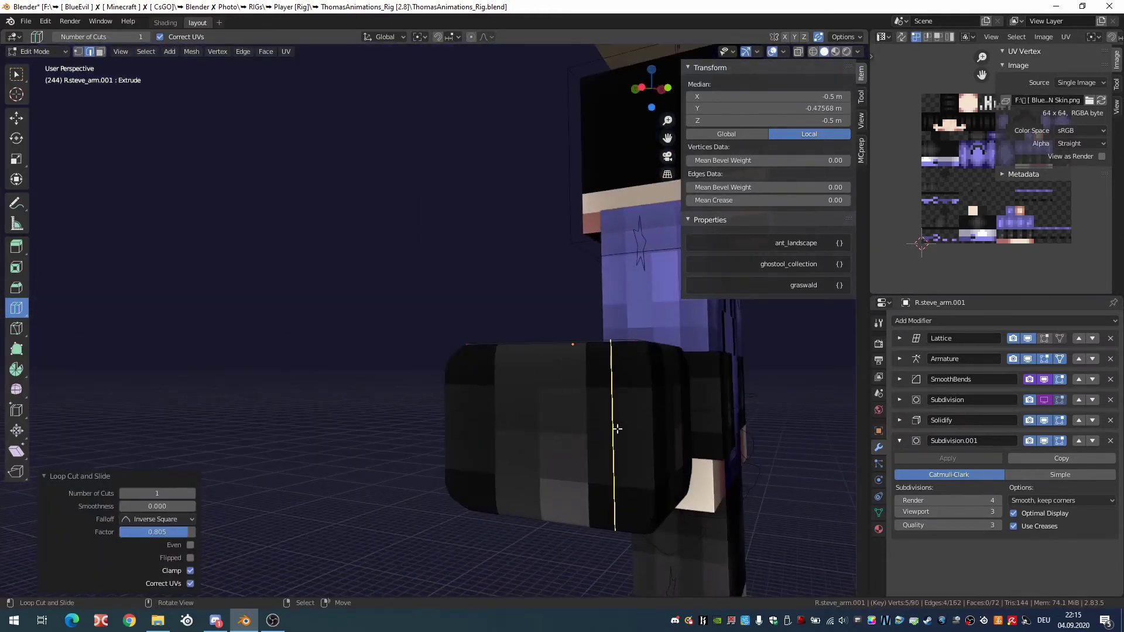
drag(617, 429, 610, 433)
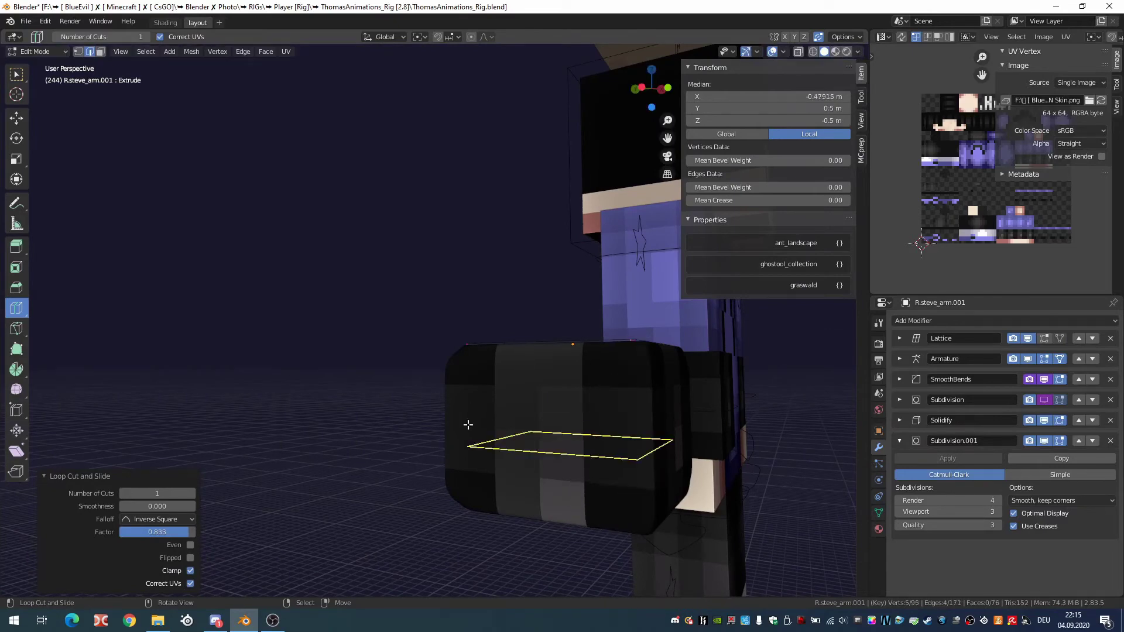
drag(474, 428, 460, 432)
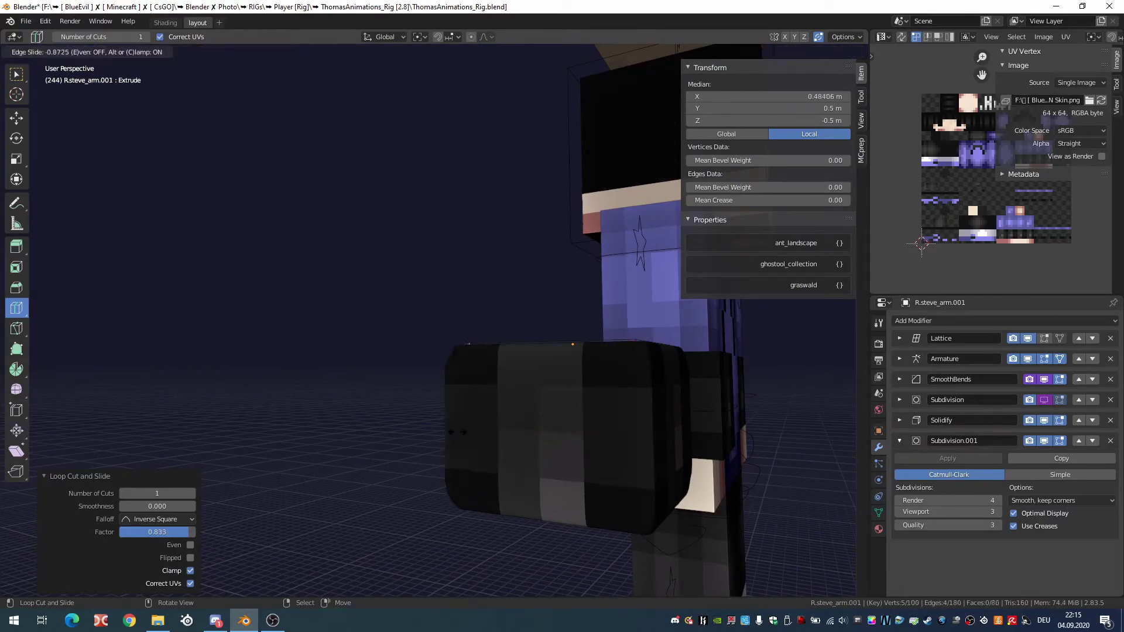
click(459, 432)
middle_drag(459, 431, 552, 418)
key(Tab)
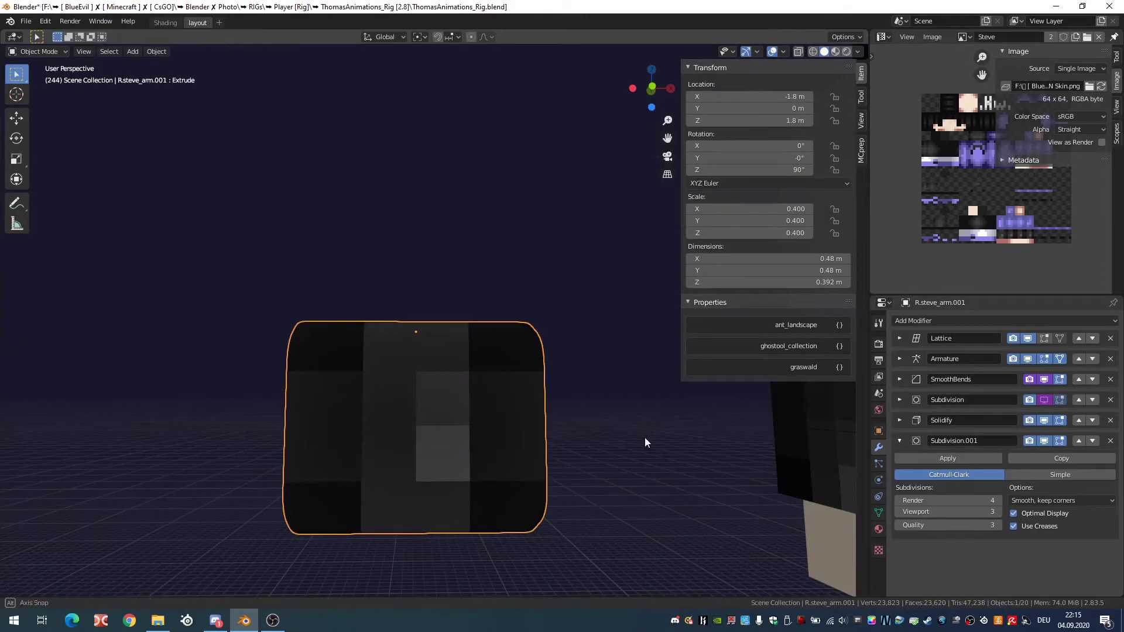
Add a loop cut around the top of R.steve_arm.001, slid toward the top edge
middle_drag(645, 437, 320, 305)
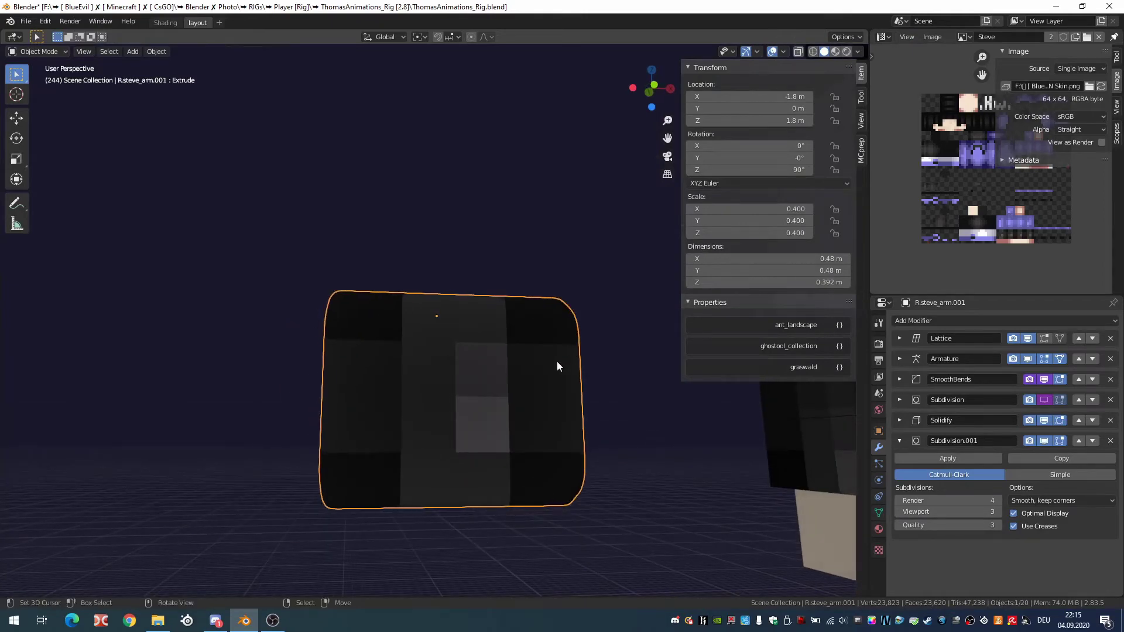
mouse_move(557, 366)
middle_down()
mouse_move(532, 376)
mouse_move(427, 359)
mouse_move(544, 381)
mouse_move(521, 397)
mouse_move(529, 401)
middle_up()
key(Tab)
middle_drag(498, 356, 495, 391)
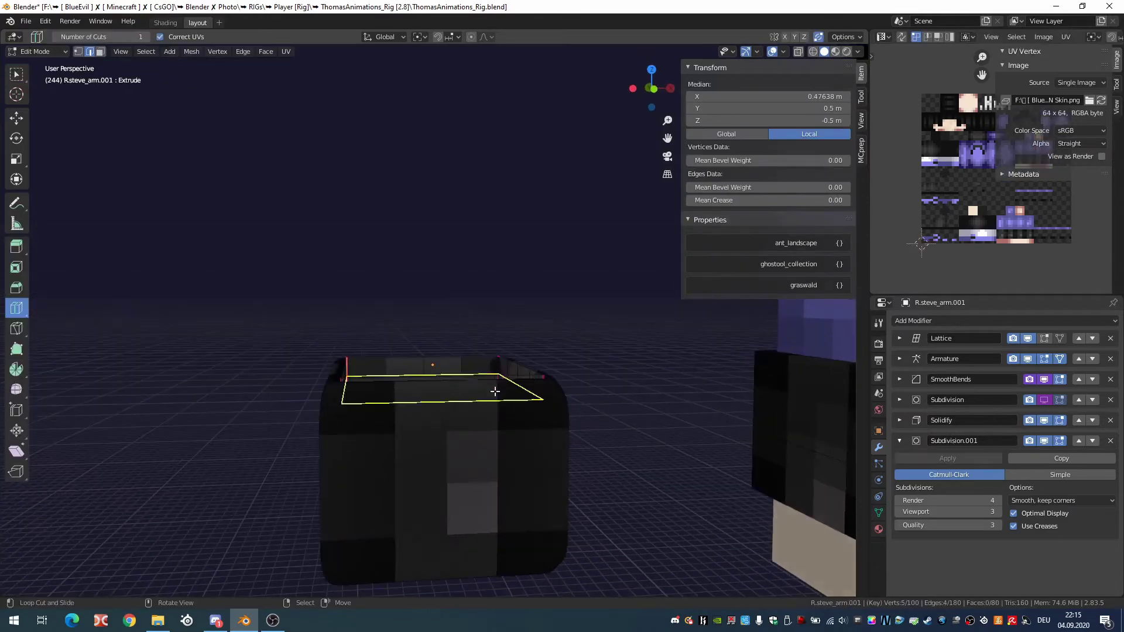
drag(459, 377, 456, 252)
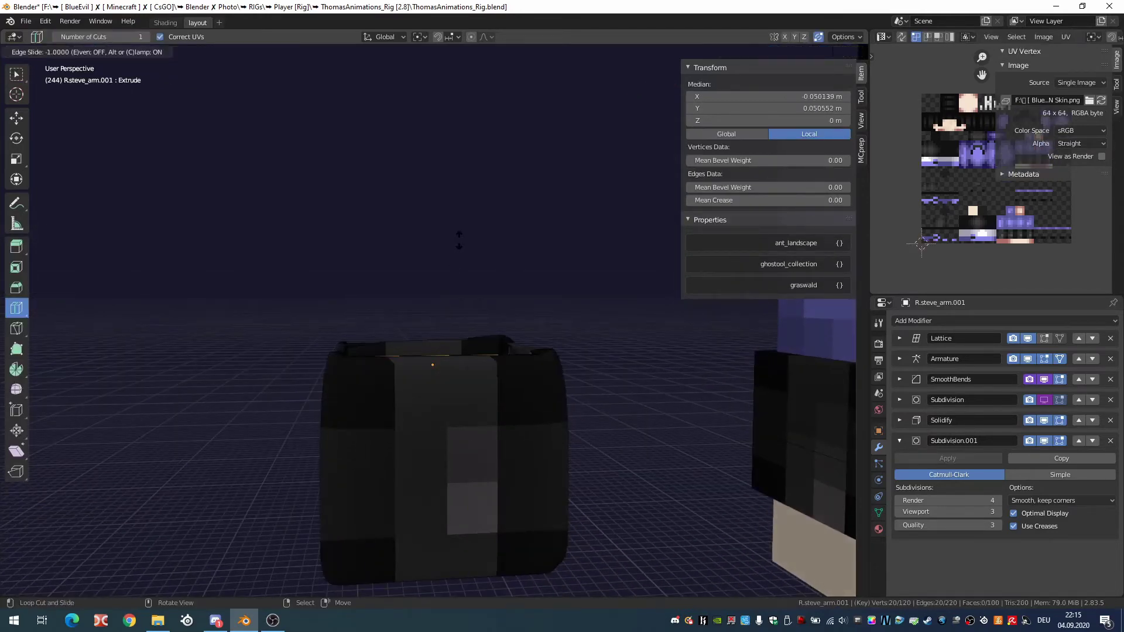
drag(452, 407, 457, 392)
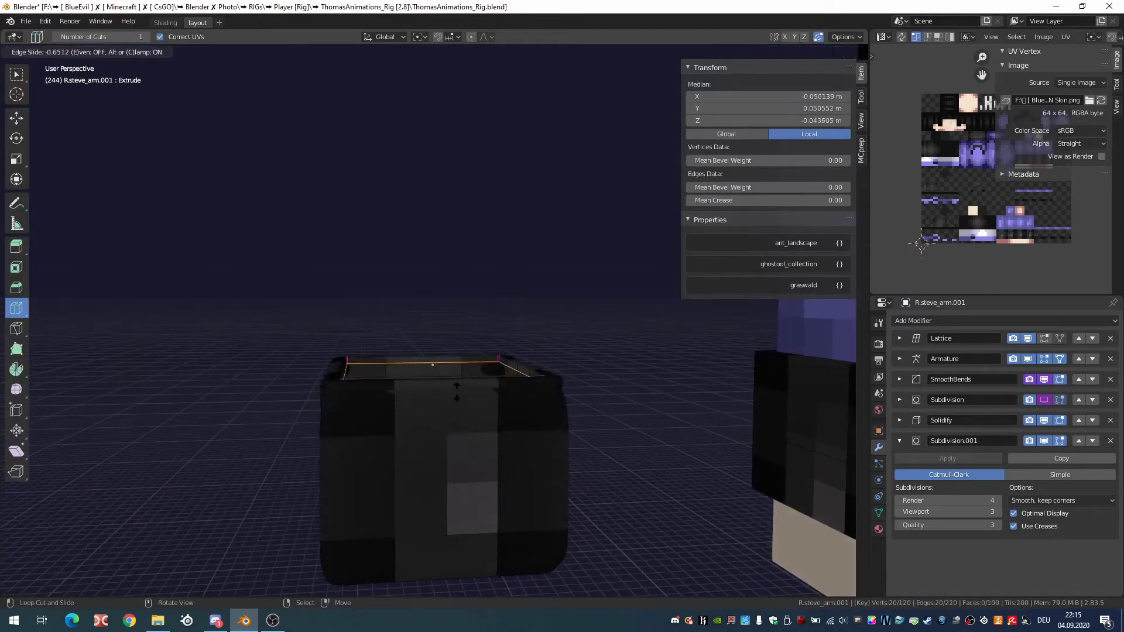
click(457, 388)
key(Tab)
Undo the loop cut near the top of R.steve_arm.001 and return to Object Mode
middle_drag(624, 448, 638, 414)
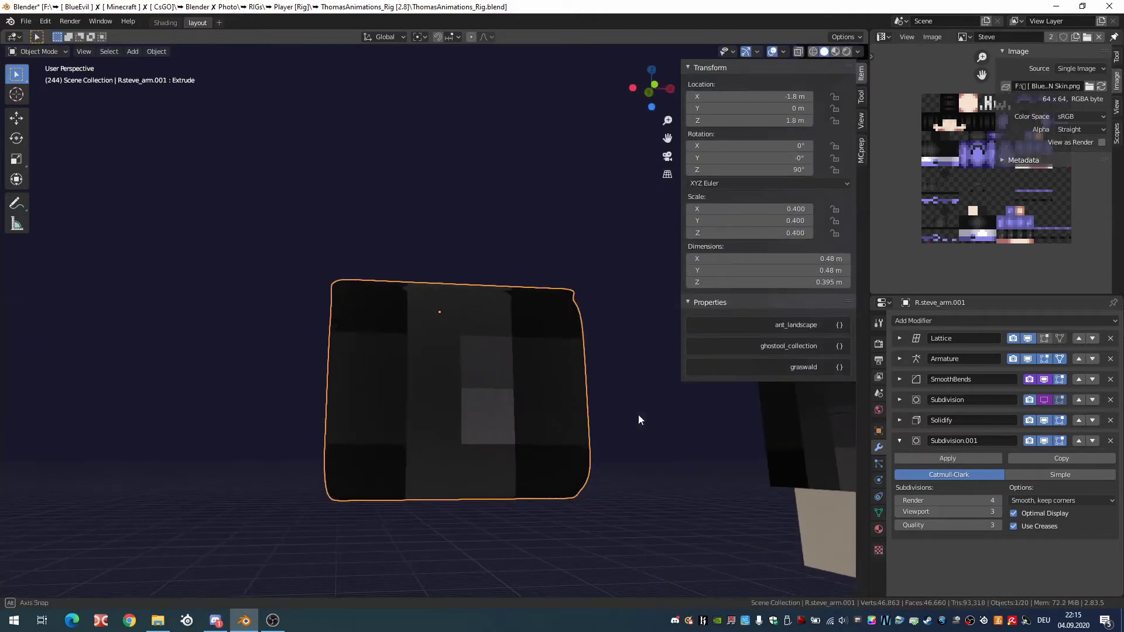
key(z)
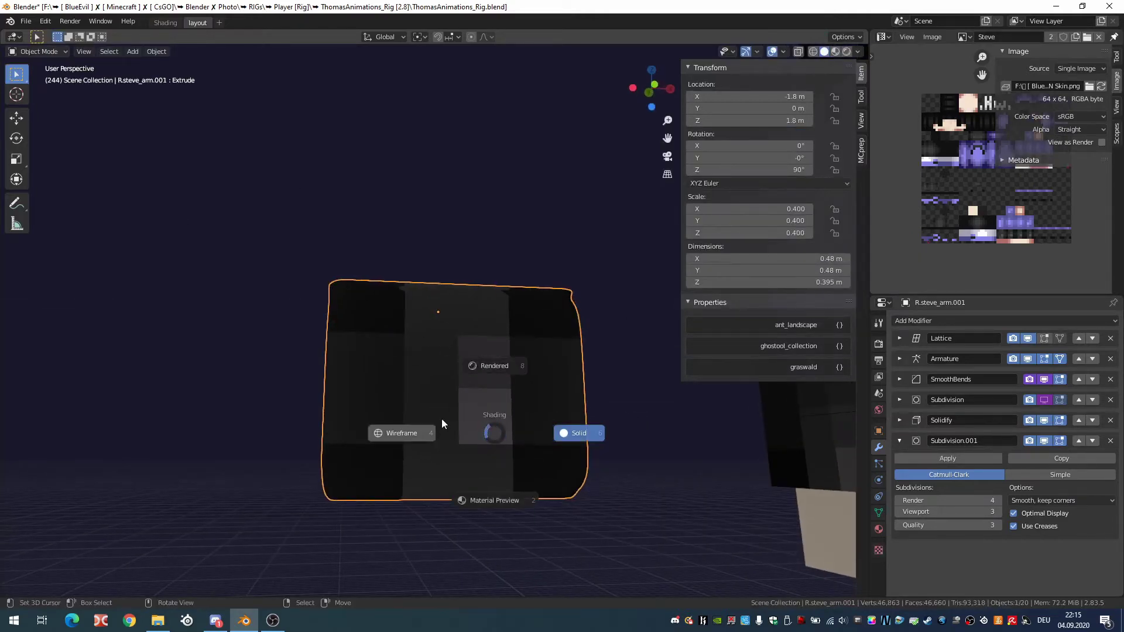
click(558, 373)
key(Tab)
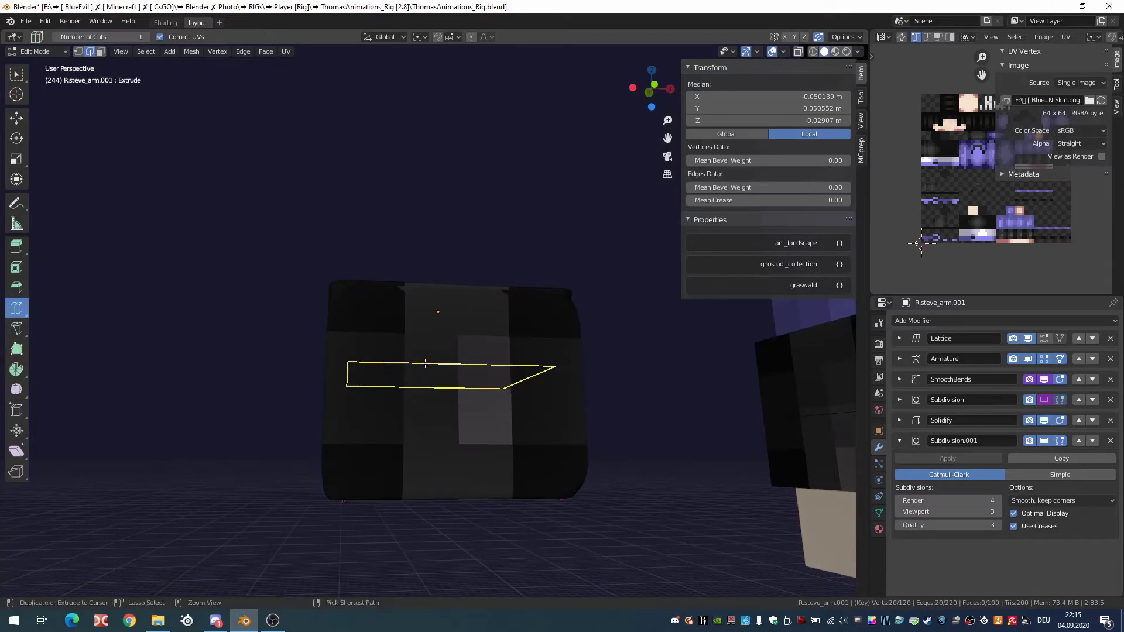
key(ctrl+z)
click(20, 81)
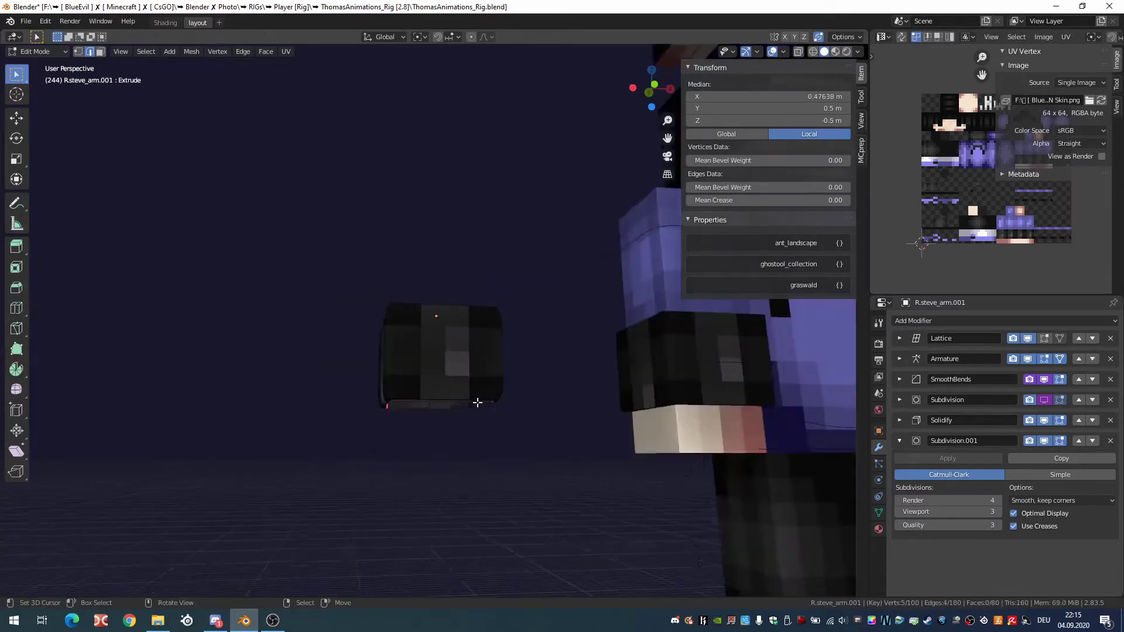
middle_drag(477, 401, 470, 409)
key(Tab)
Move R.steve_arm.001 1.2 m along X so it sits over the character's arm
click(632, 387)
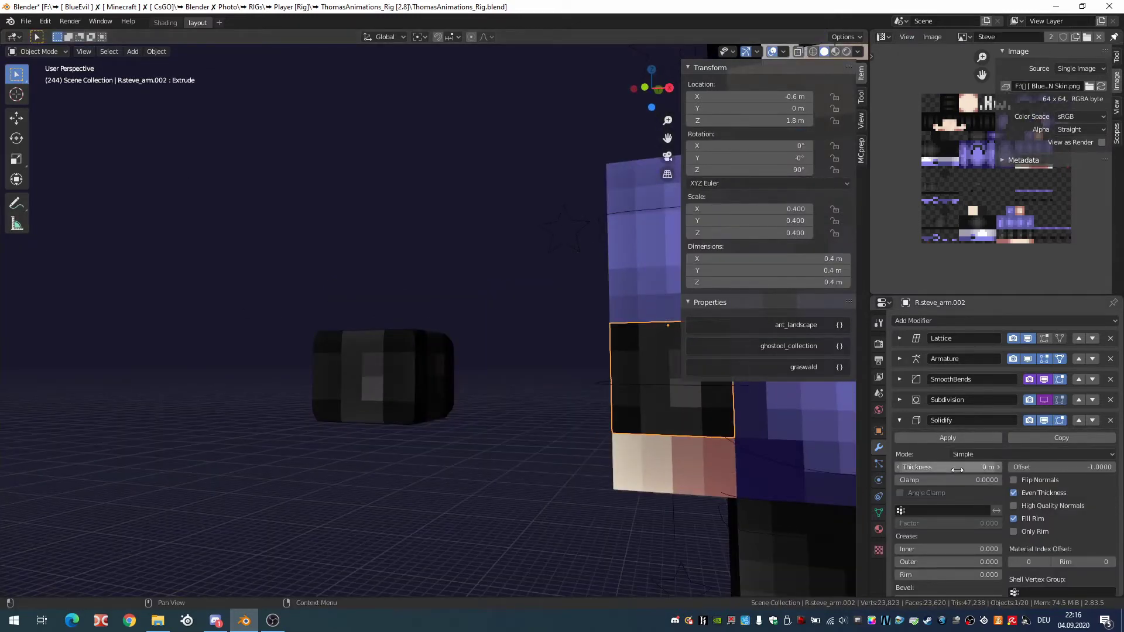
click(403, 378)
key(g)
key(x)
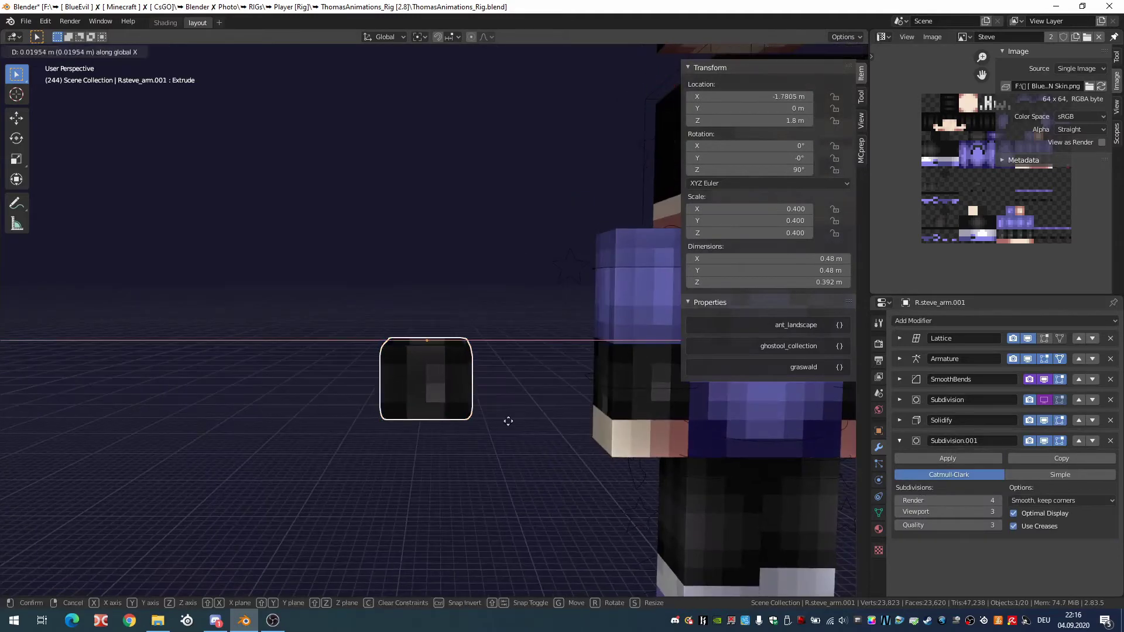
click(697, 455)
middle_drag(696, 450, 514, 423)
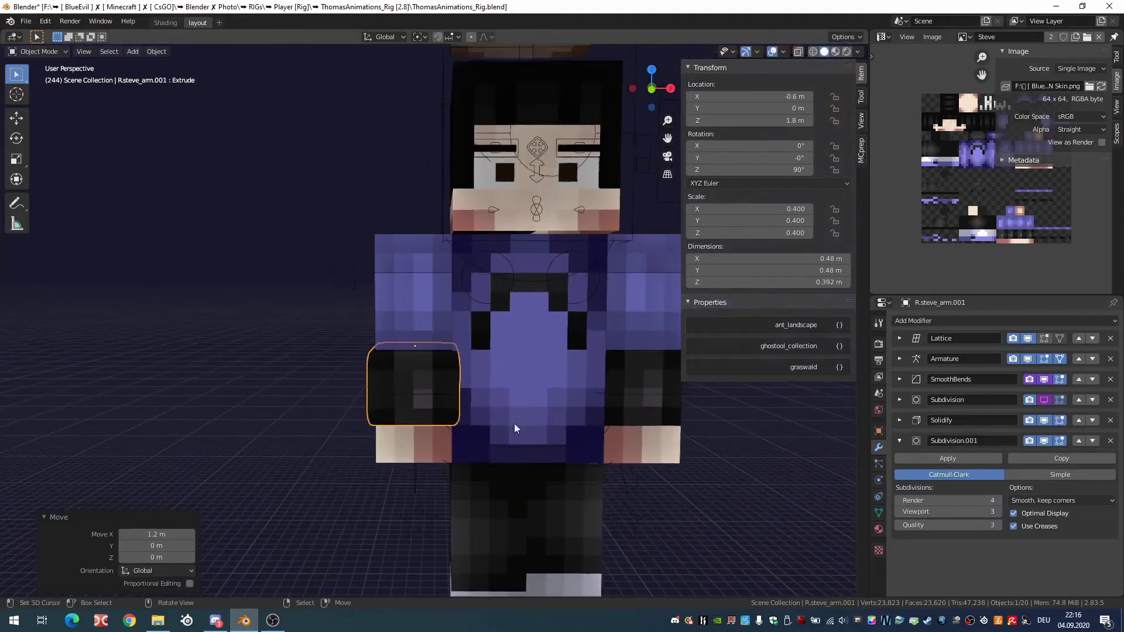
scroll(515, 382, up, 3)
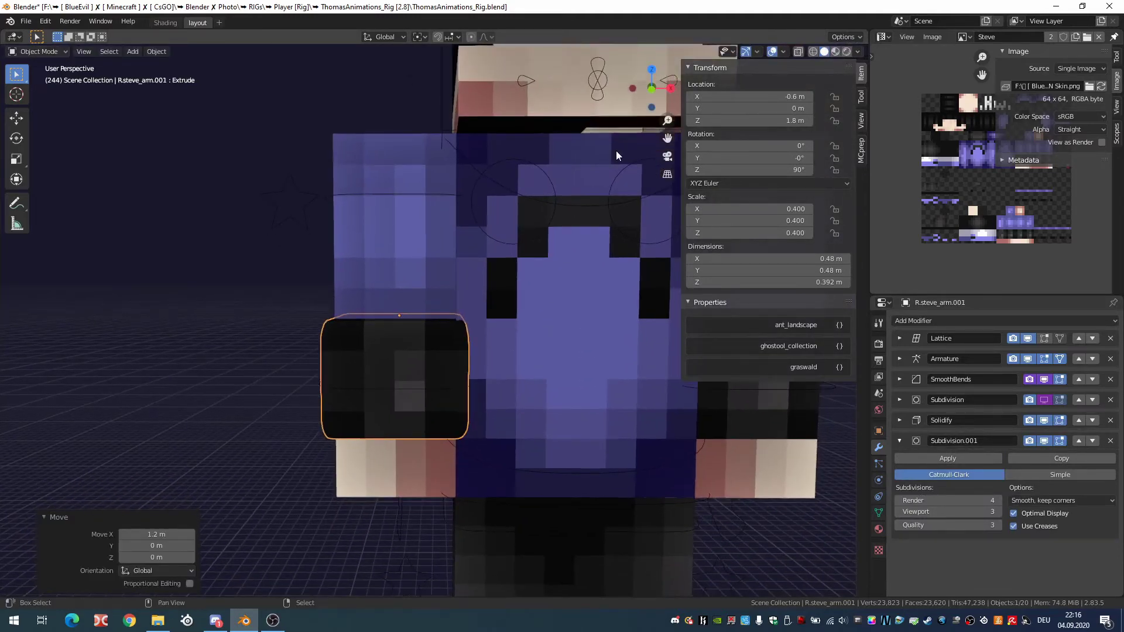
scroll(519, 290, down, 3)
shift+middle_drag(518, 290, 525, 214)
scroll(452, 343, down, 1)
Isolate the Body in local view and enter Edit Mode with face selection
click(449, 342)
scroll(450, 342, down, 2)
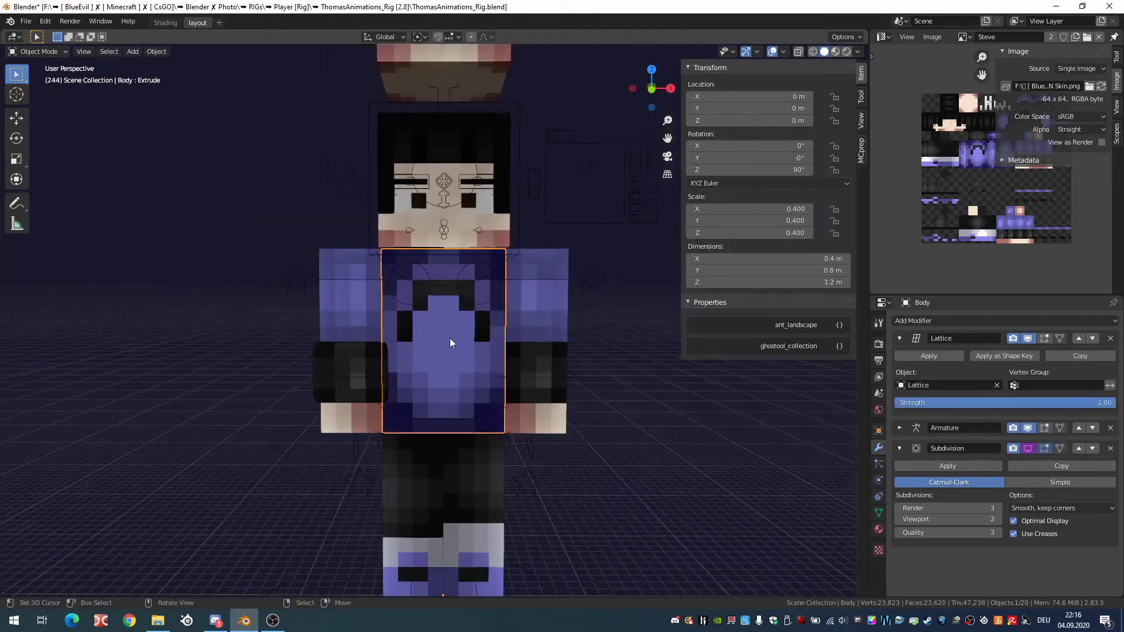
key(KP_Divide)
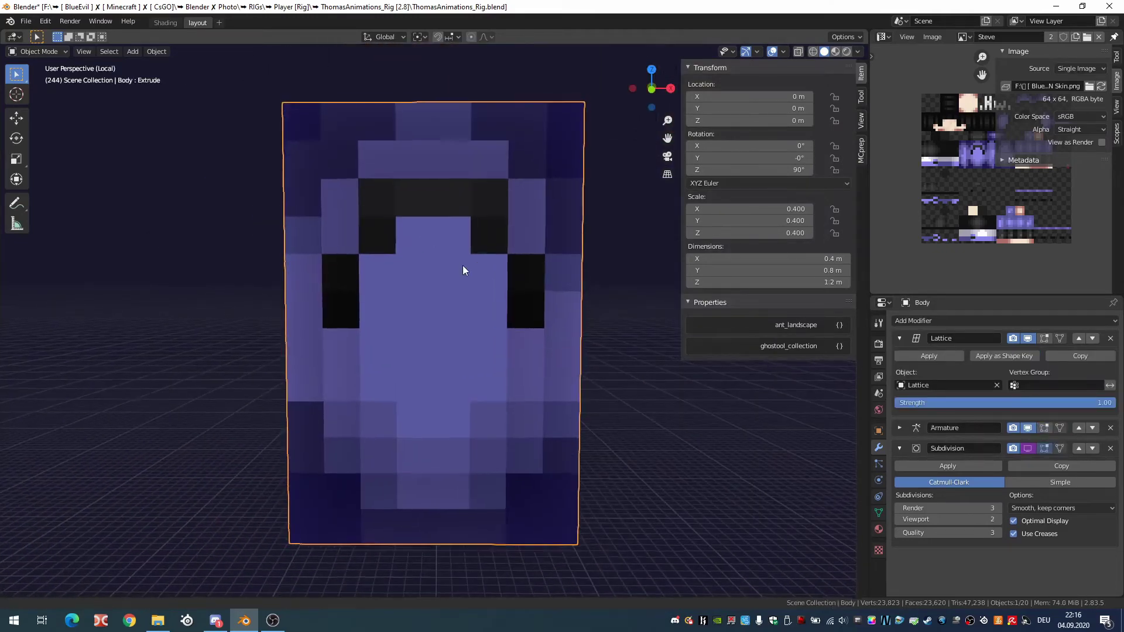
key(Tab)
click(356, 326)
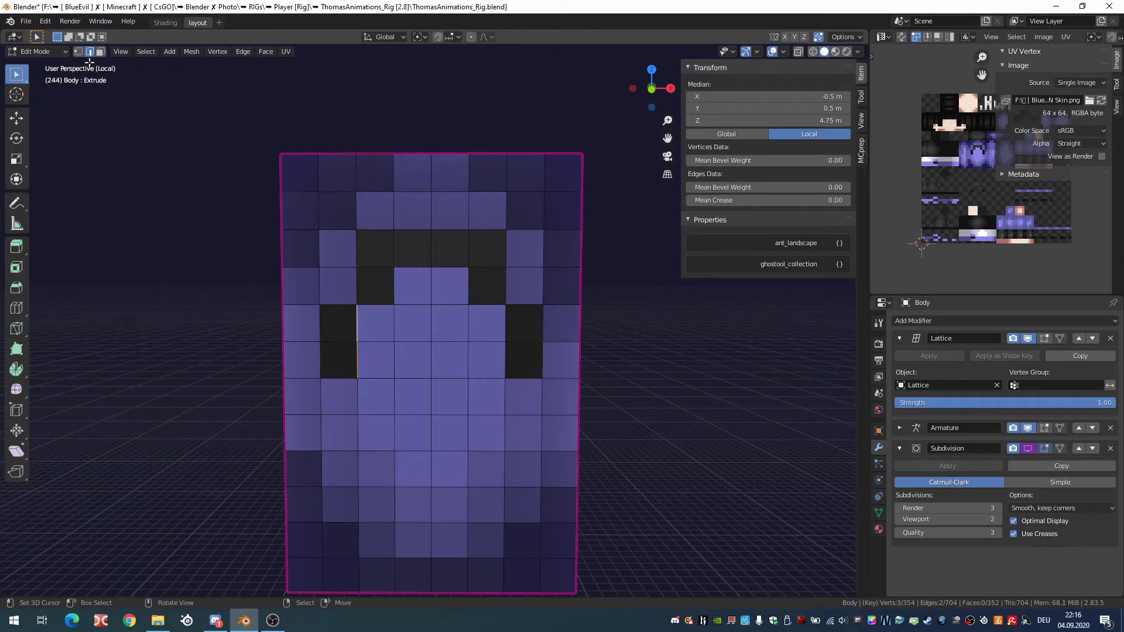
click(100, 51)
Select the dark strap faces on the shirt front: left strap, top row, right strap
click(337, 359)
shift+click(337, 323)
shift+click(375, 286)
shift+click(379, 251)
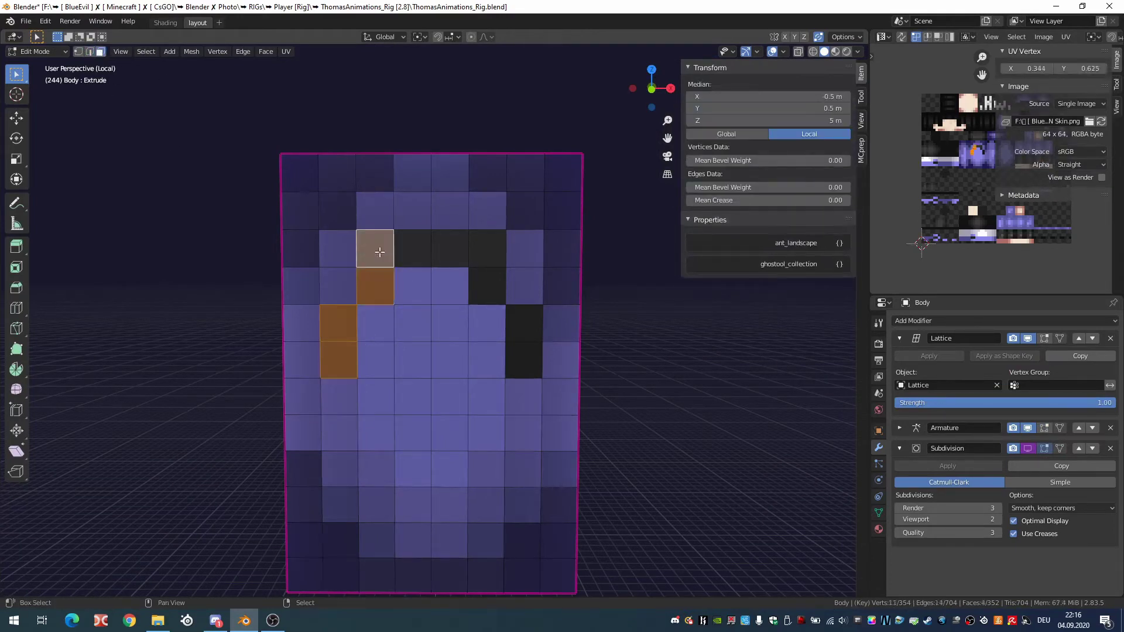
shift+click(414, 251)
shift+click(446, 249)
shift+click(492, 246)
shift+click(497, 289)
shift+click(514, 321)
shift+click(522, 358)
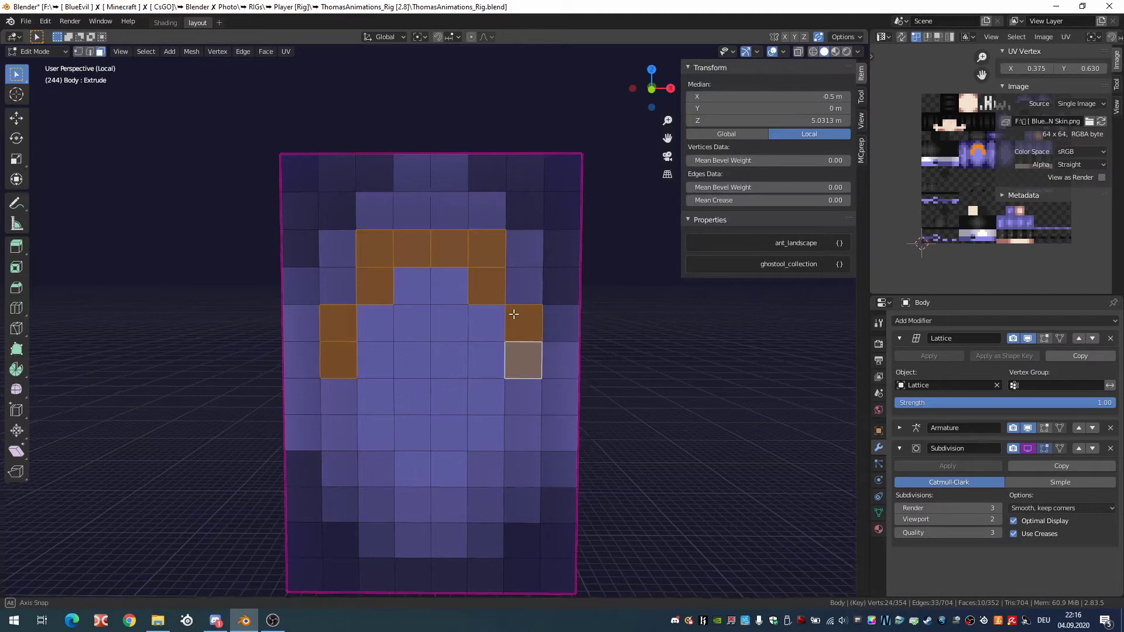
Extrude the selected strap faces outward and return to Object Mode
middle_drag(512, 314, 491, 326)
key(e)
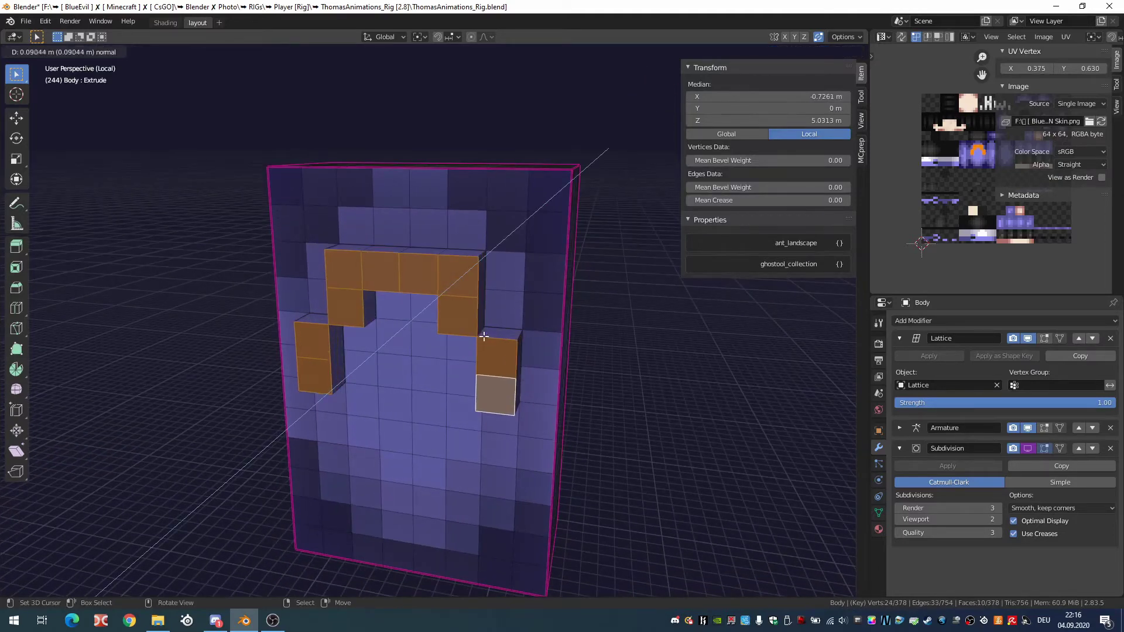
click(485, 409)
key(Tab)
mouse_move(474, 381)
middle_down()
mouse_move(487, 293)
mouse_move(582, 288)
mouse_move(522, 286)
mouse_move(493, 380)
mouse_move(450, 440)
mouse_move(435, 399)
mouse_move(619, 428)
middle_up()
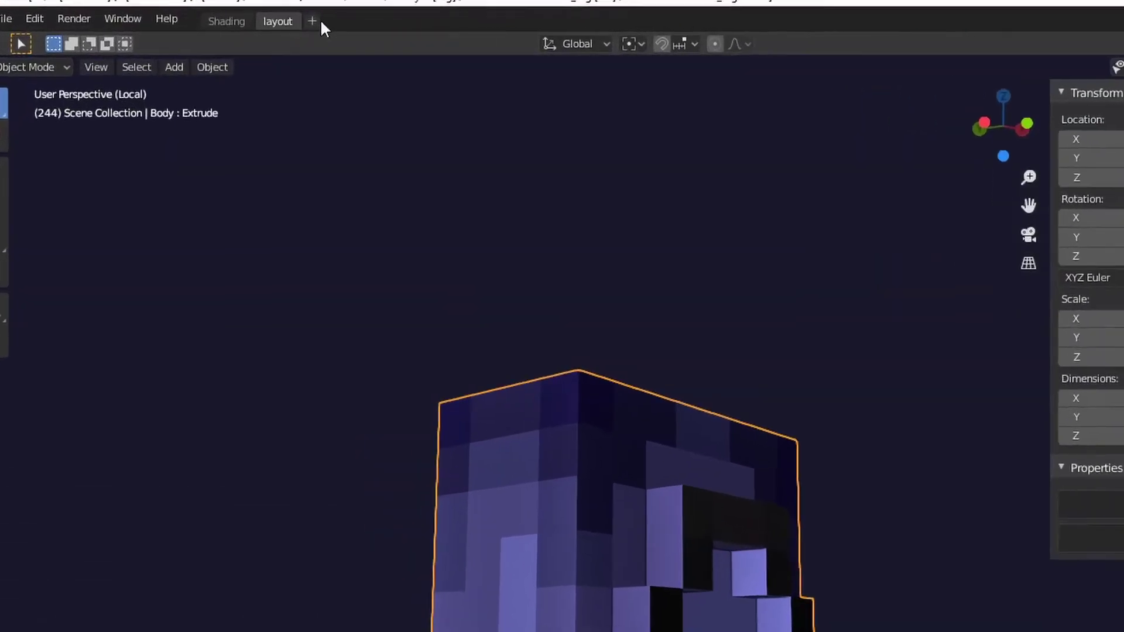
Add the UV Editing workspace, isolate the Body, and show it in Material Preview
click(219, 22)
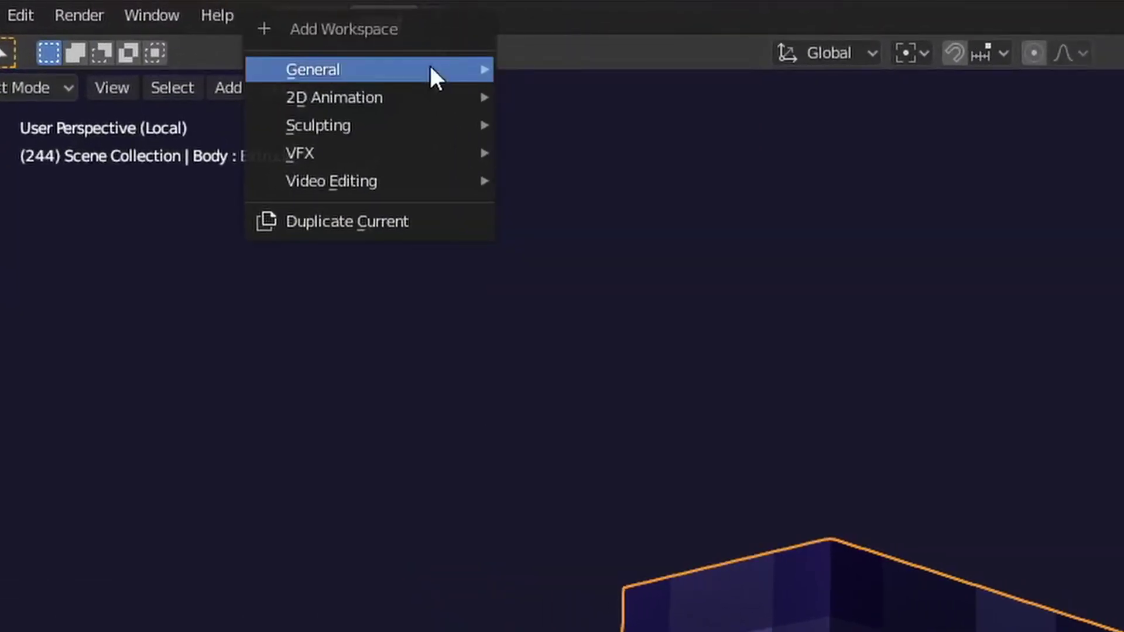
mouse_move(312, 69)
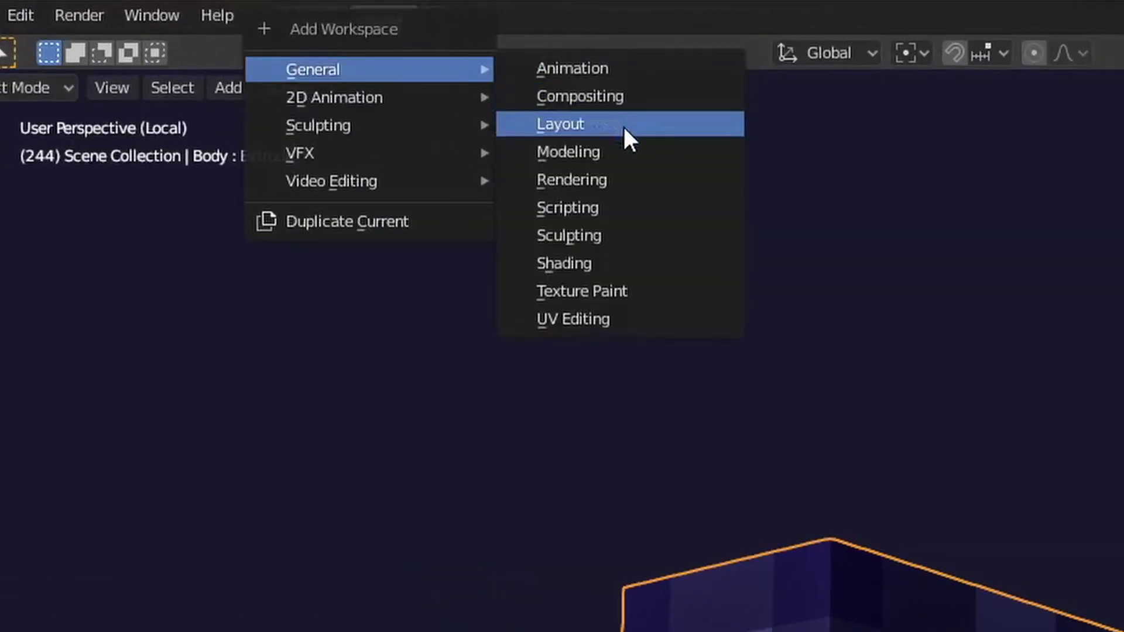
click(651, 324)
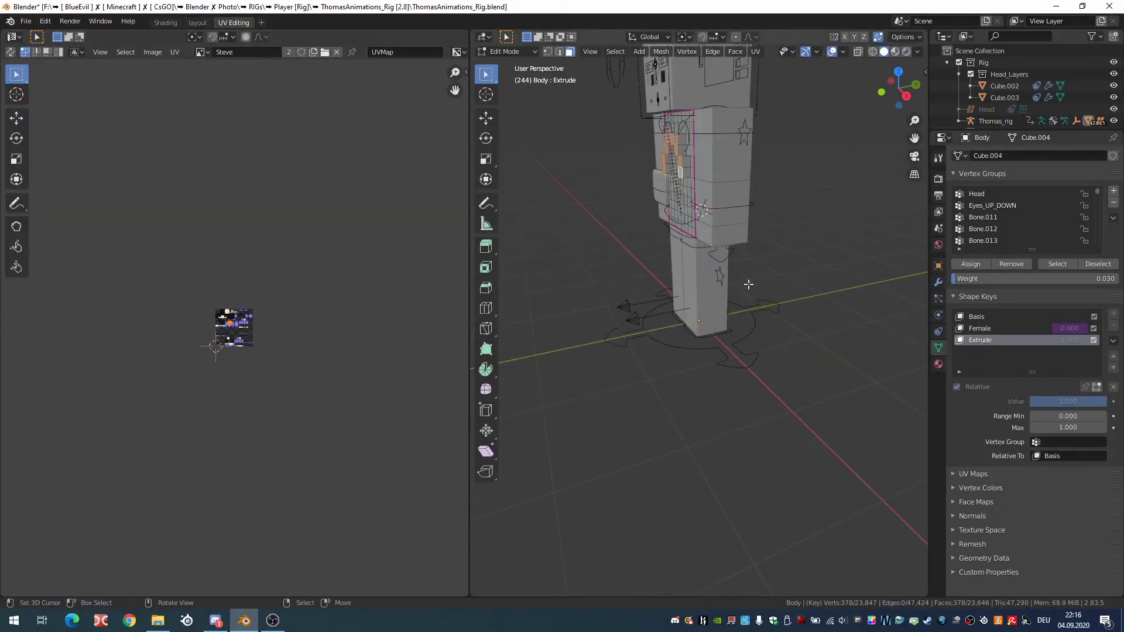
key(KP_Divide)
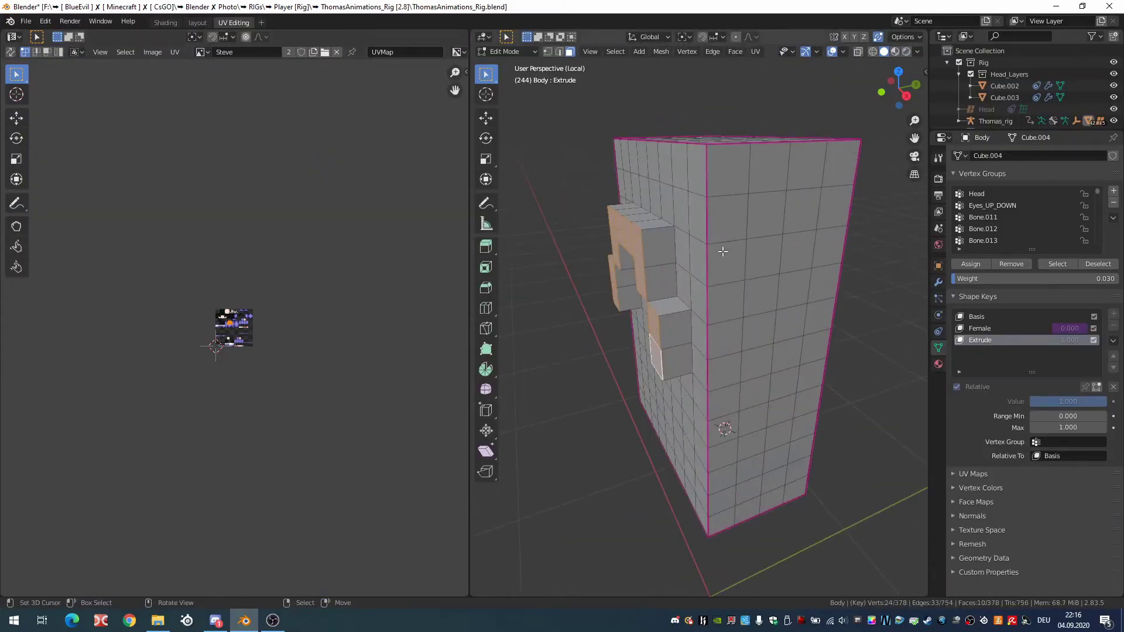
middle_drag(722, 251, 896, 63)
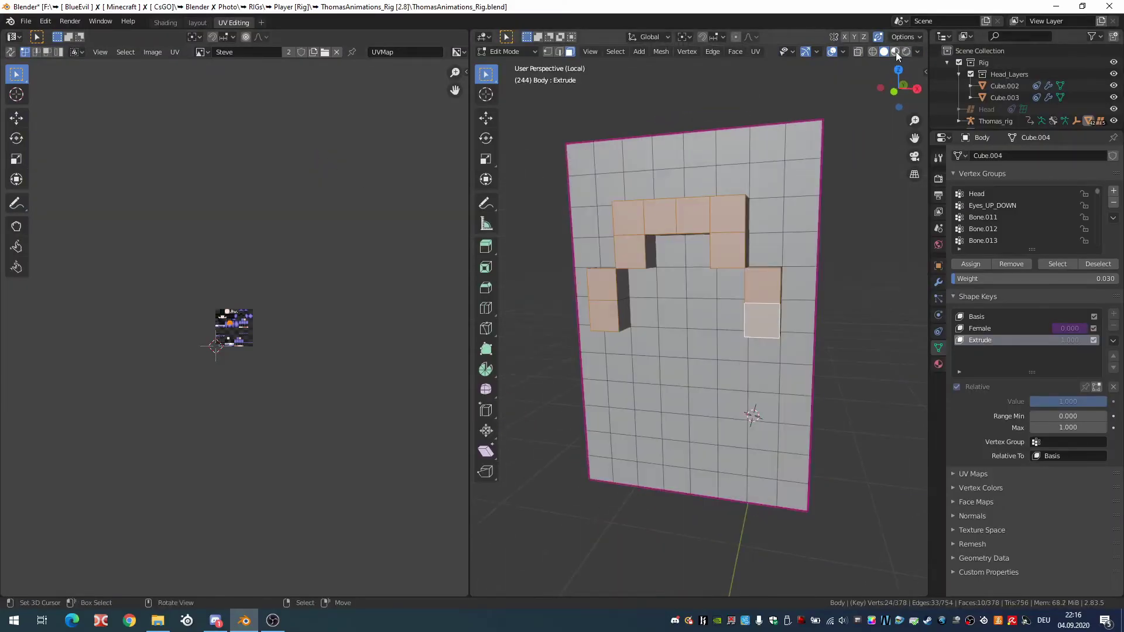
click(895, 51)
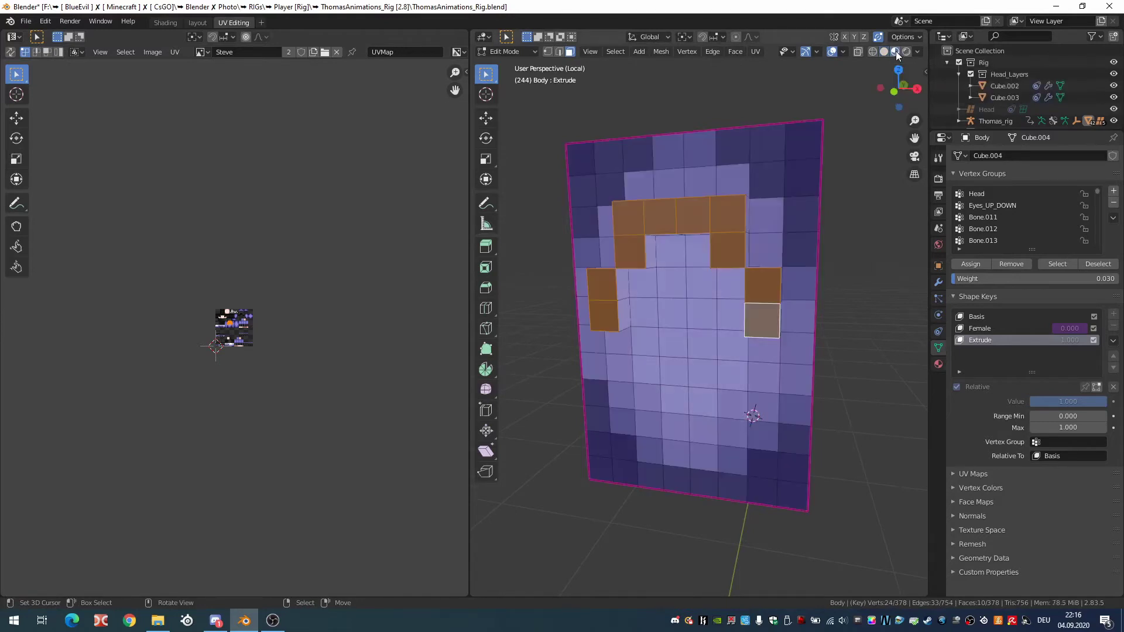
scroll(235, 328, up, 10)
scroll(755, 224, up, 6)
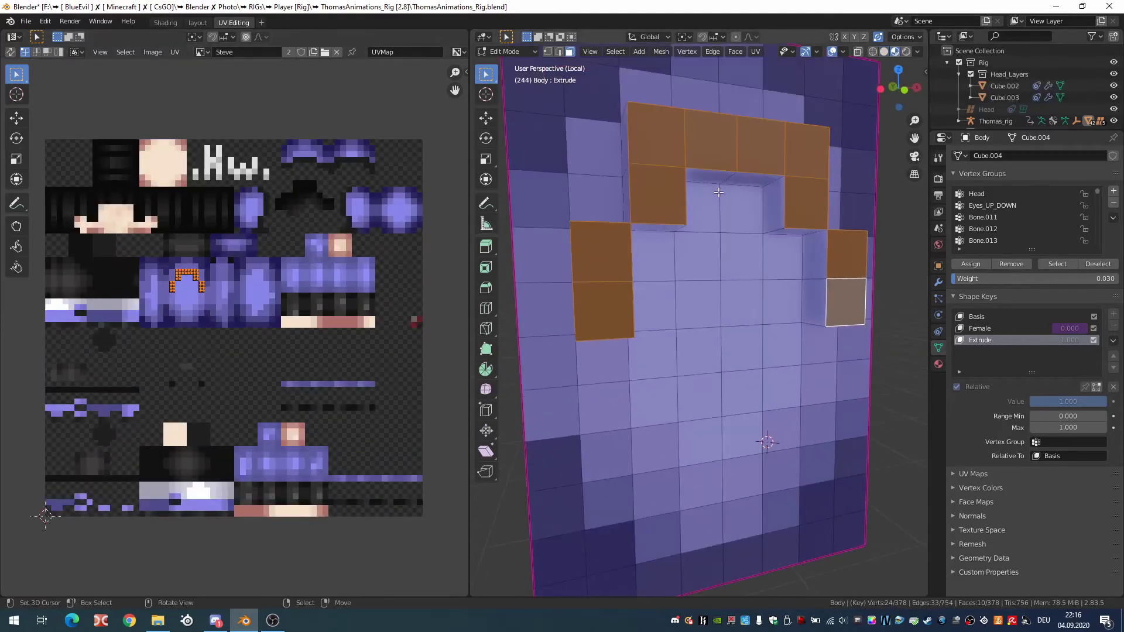
Select side faces of a hair extrusion and move their UVs onto the dark hair pixels
mouse_move(714, 222)
middle_down()
mouse_move(673, 220)
mouse_move(695, 235)
middle_up()
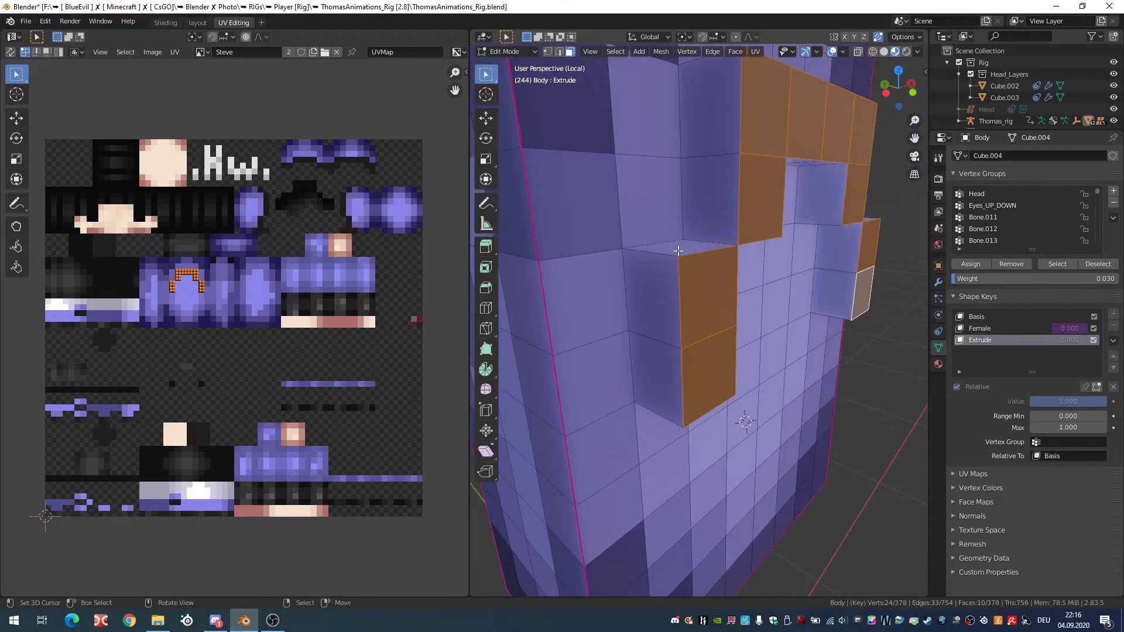
click(660, 288)
shift+click(666, 386)
shift+click(706, 205)
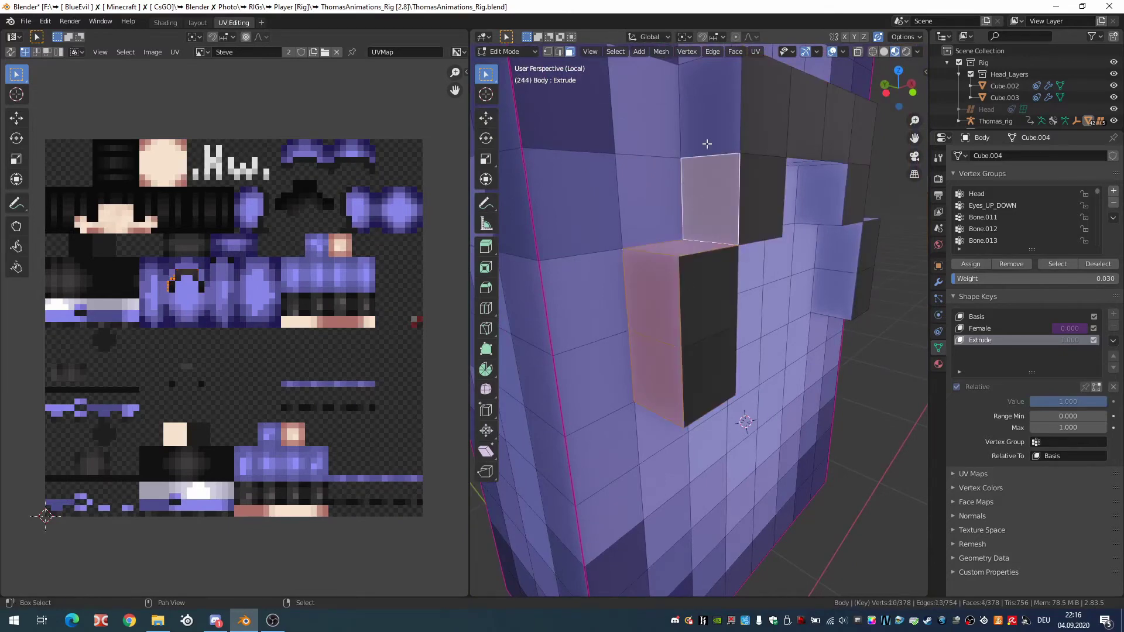
shift+click(710, 111)
middle_drag(709, 111, 777, 229)
scroll(295, 320, up, 3)
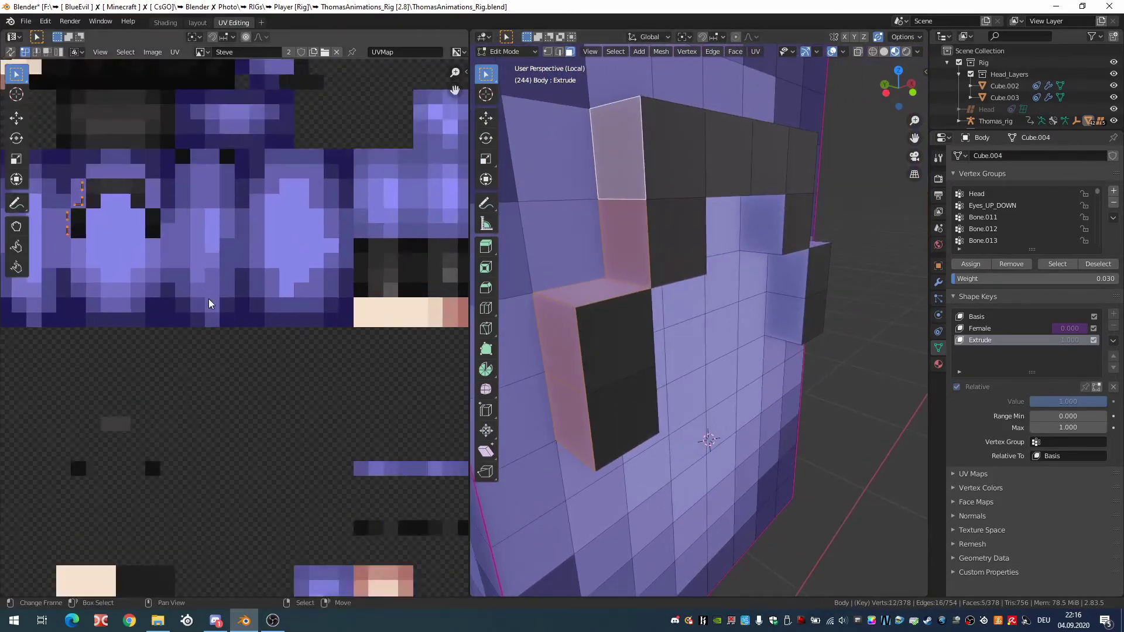
scroll(295, 320, up, 2)
scroll(310, 336, up, 2)
key(g)
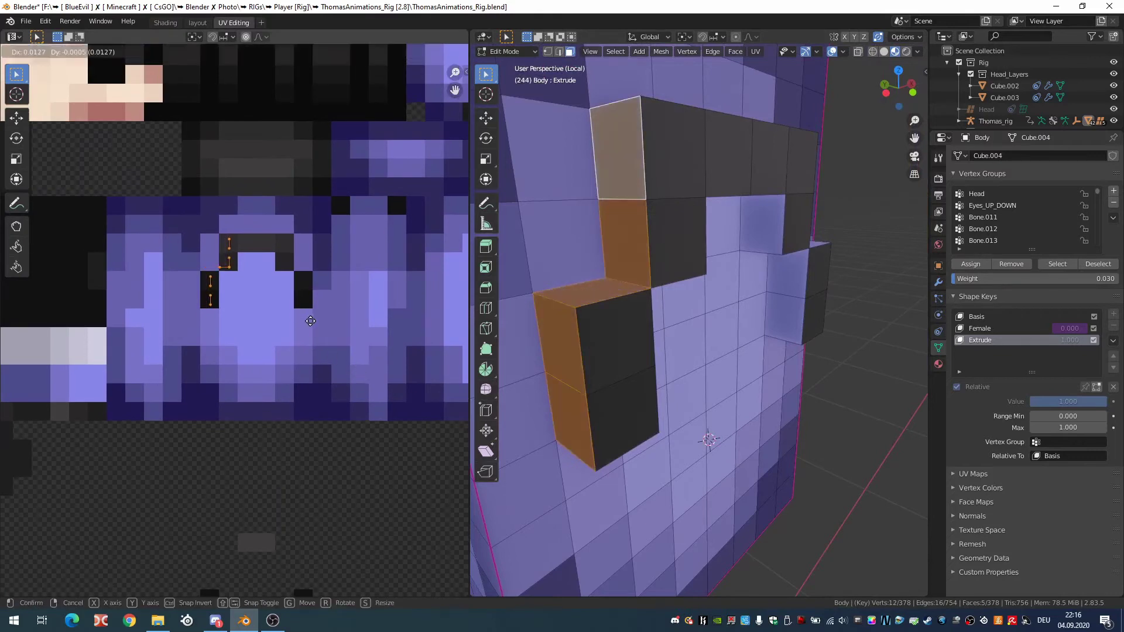
click(310, 320)
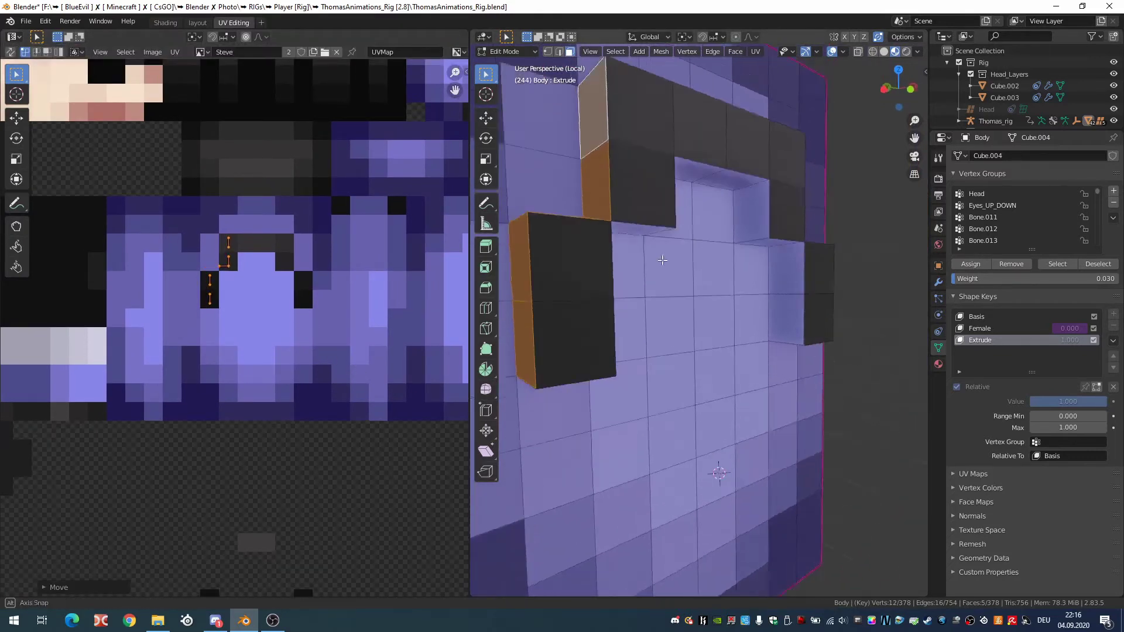
Select the hair strip's side and raised faces and move their UVs onto dark pixels
middle_drag(556, 205, 527, 304)
key(g)
right_click(527, 306)
click(526, 304)
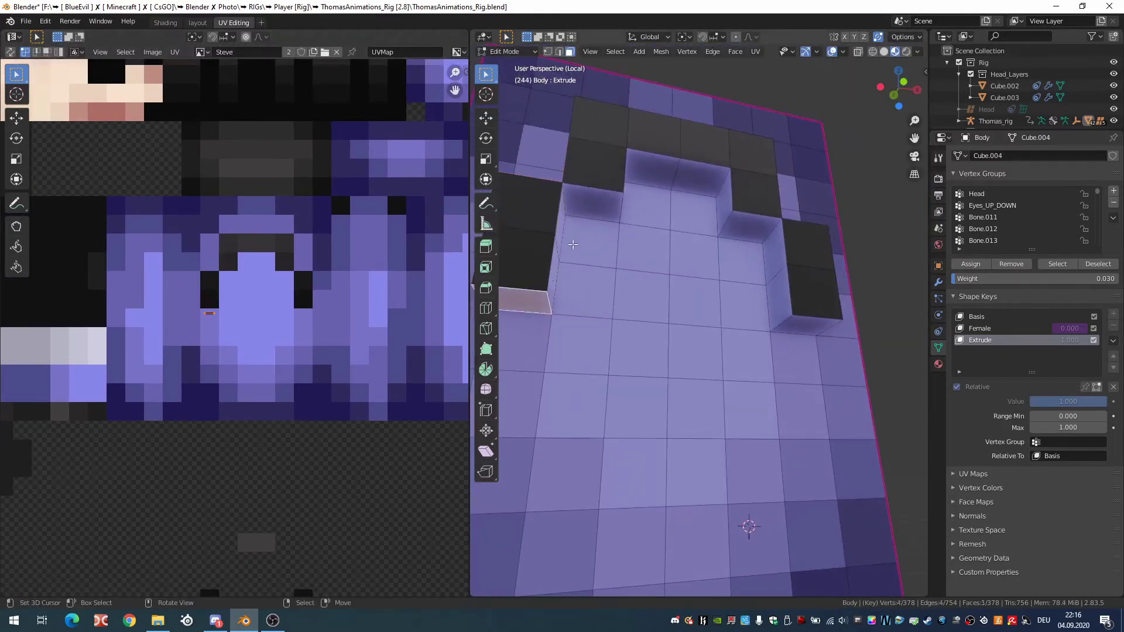
shift+click(561, 224)
shift+click(579, 212)
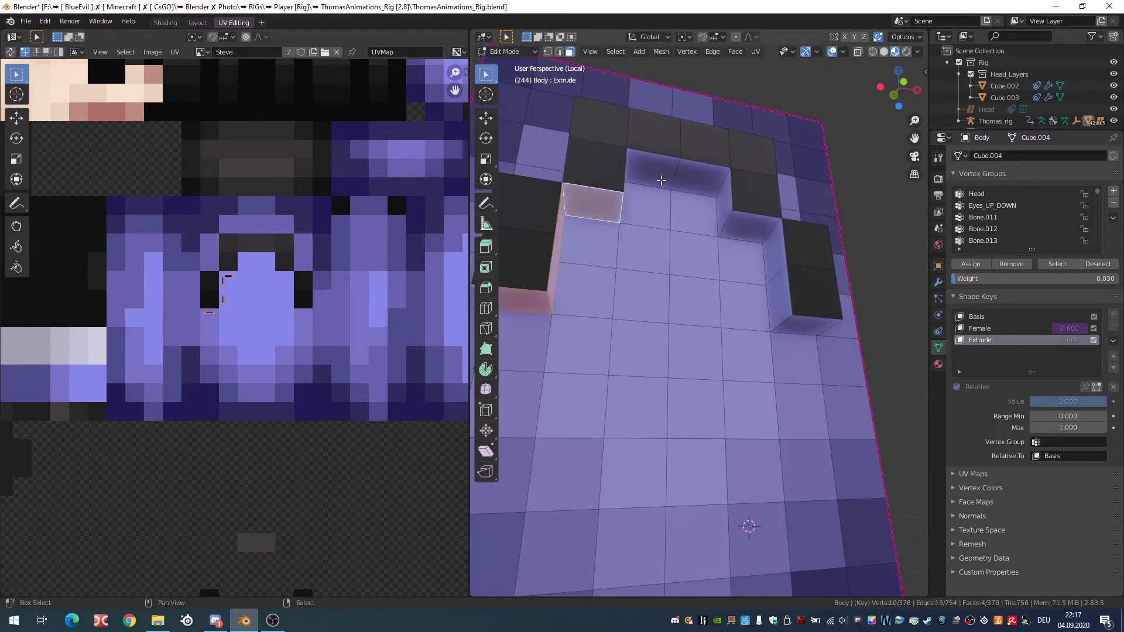
shift+click(662, 179)
shift+click(702, 178)
shift+click(723, 202)
shift+click(752, 225)
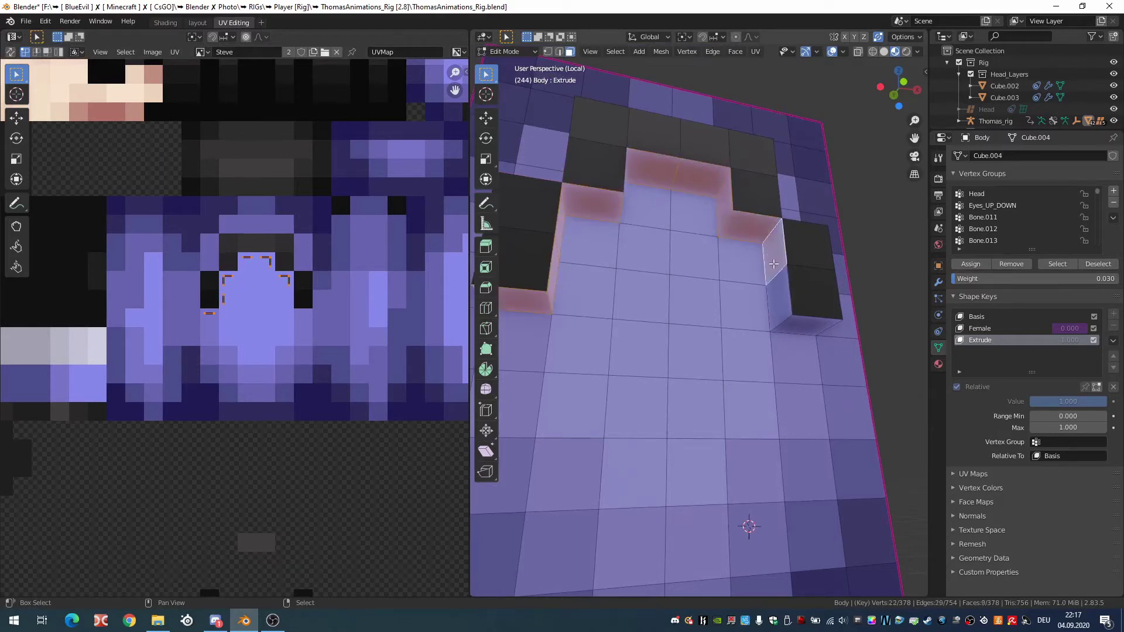
shift+click(774, 258)
shift+click(778, 293)
shift+click(807, 326)
key(g)
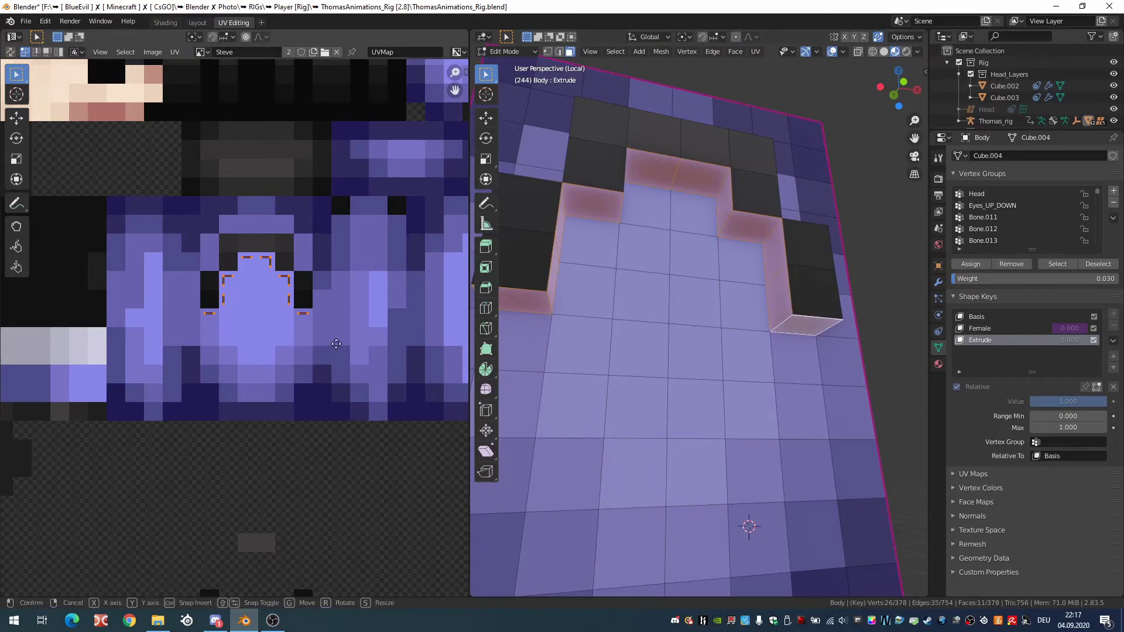
click(336, 330)
Select the face at the end of the hair strip for extrusion
middle_drag(673, 351, 585, 339)
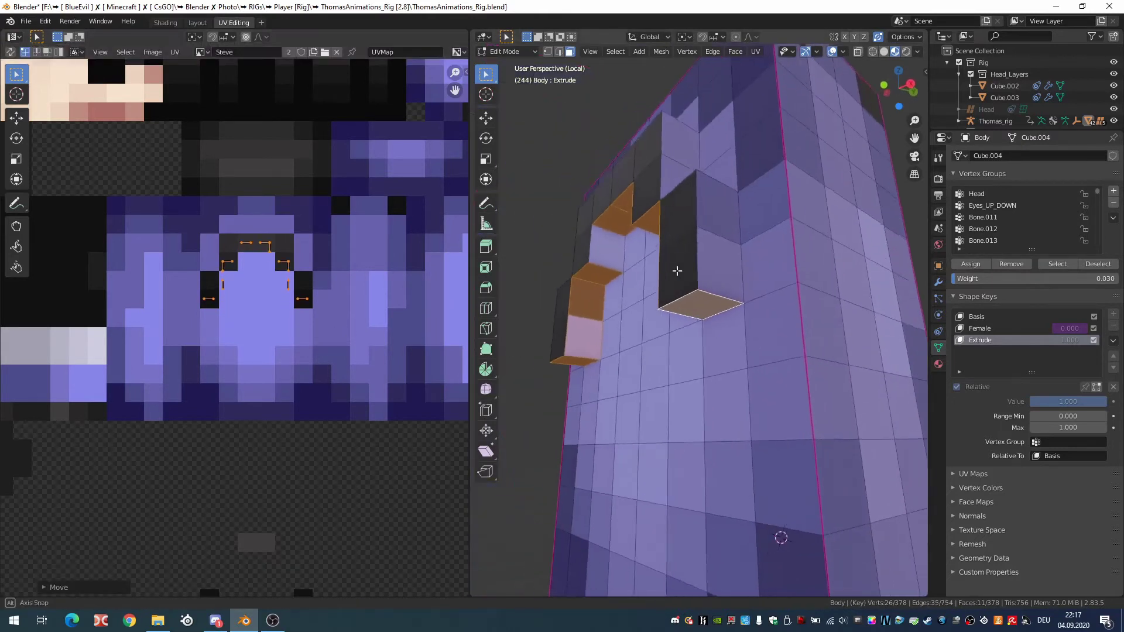
click(582, 336)
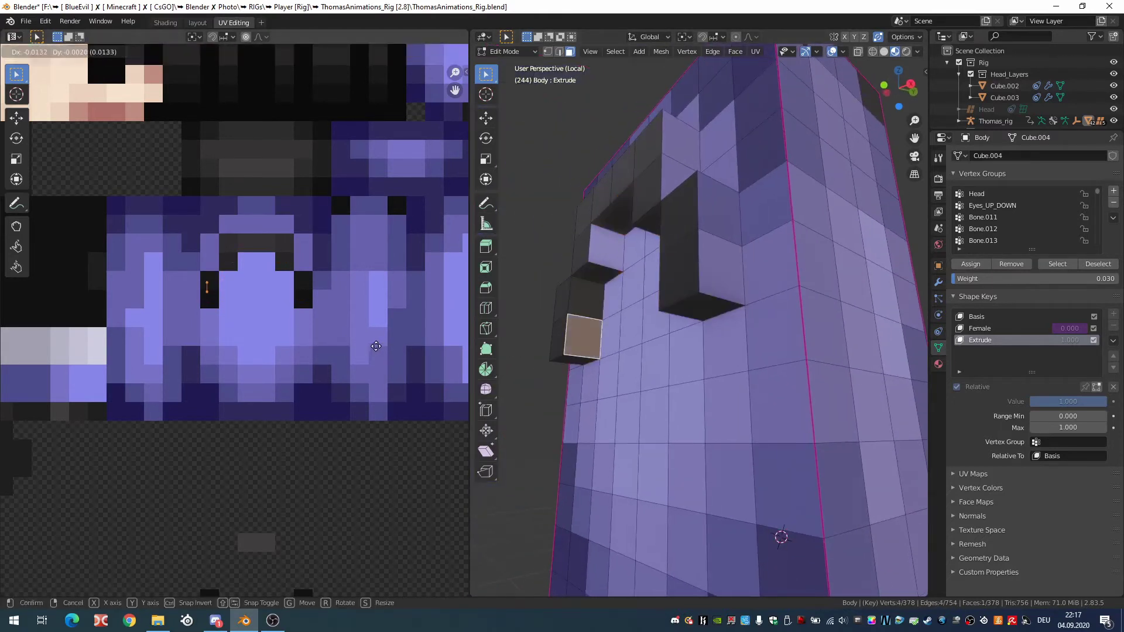
scroll(386, 346, up, 2)
mouse_move(808, 252)
middle_down()
mouse_move(719, 248)
mouse_move(755, 394)
mouse_move(644, 374)
middle_up()
click(719, 247)
Extrude the selected end face outward, then select the arch of hair faces
key(e)
click(727, 391)
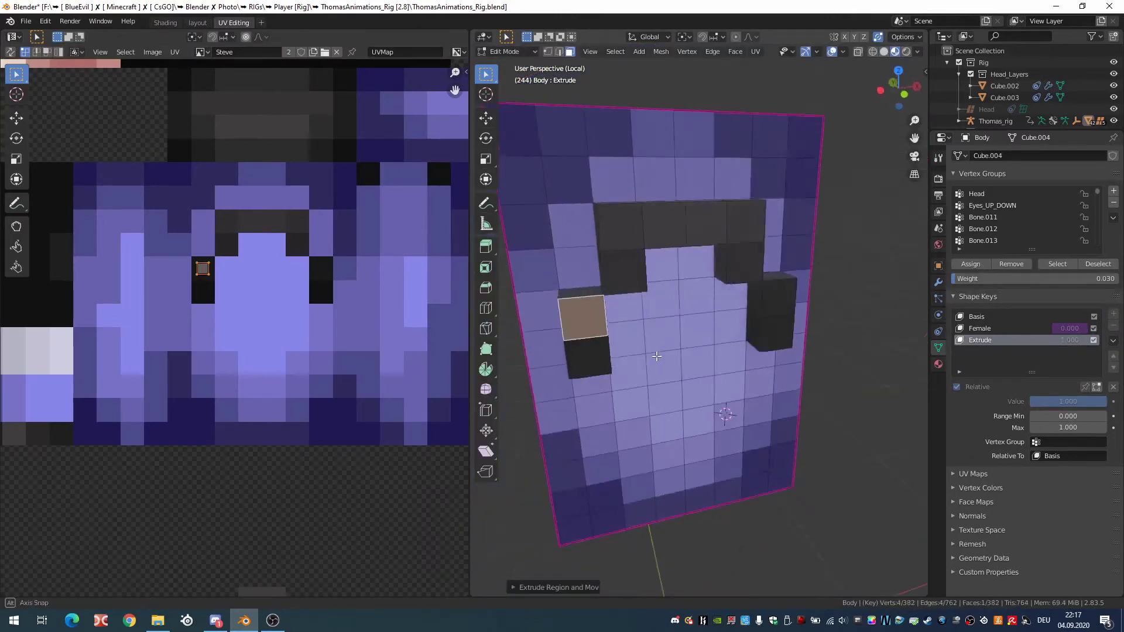
shift+click(571, 345)
shift+click(606, 263)
shift+click(602, 221)
shift+click(647, 221)
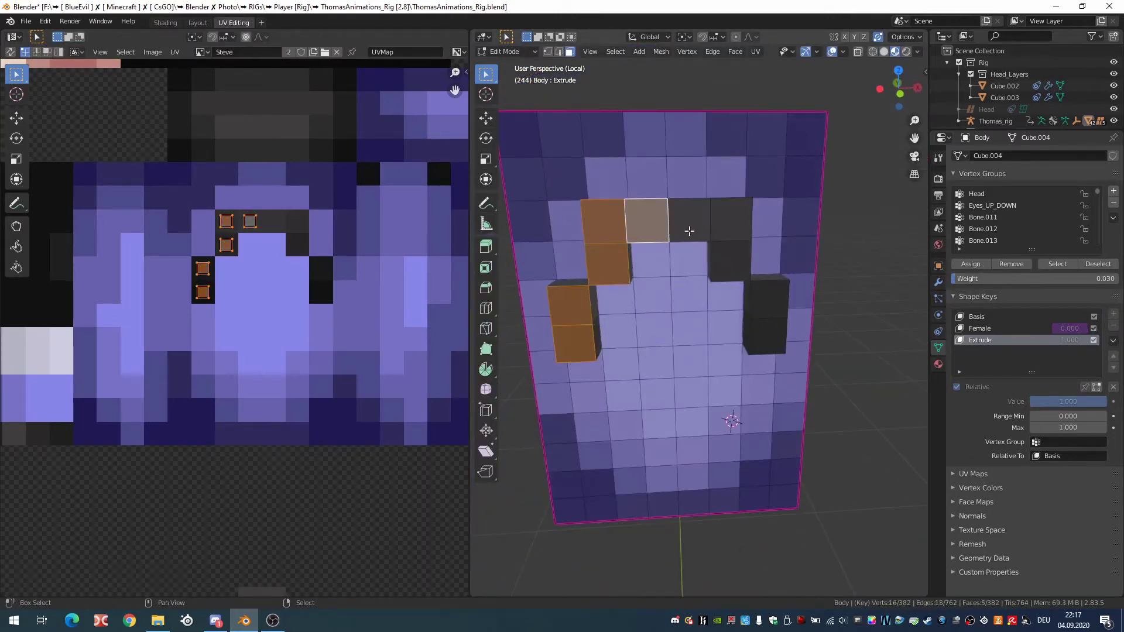
shift+click(731, 221)
shift+click(730, 263)
shift+click(770, 300)
shift+click(769, 336)
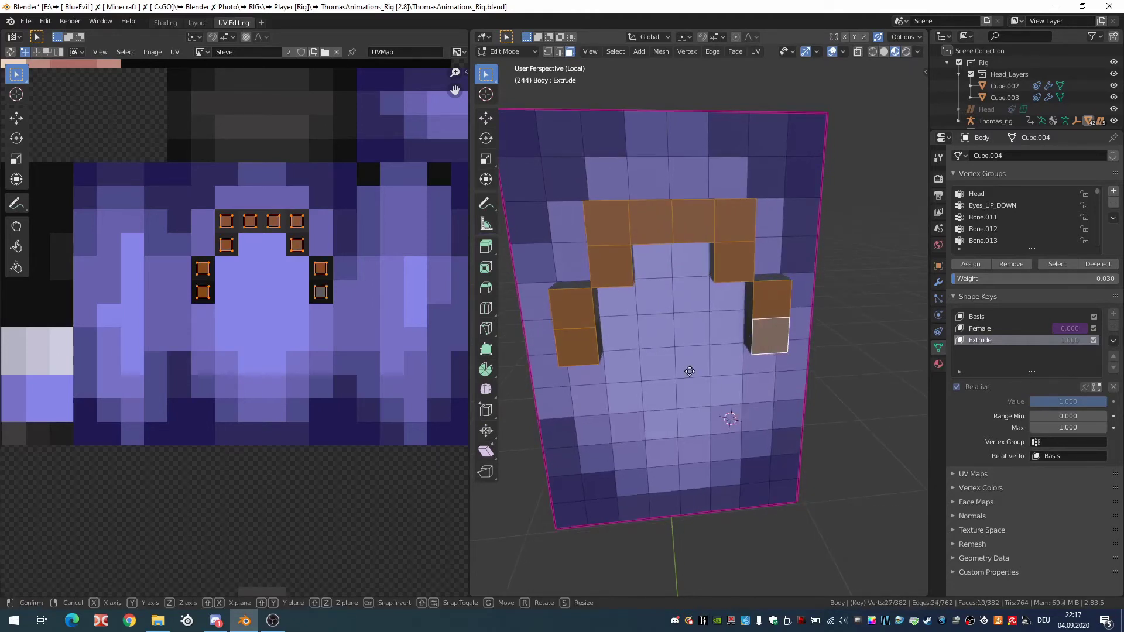
Shift the arch faces with a move constrained along X and then Y
key(g)
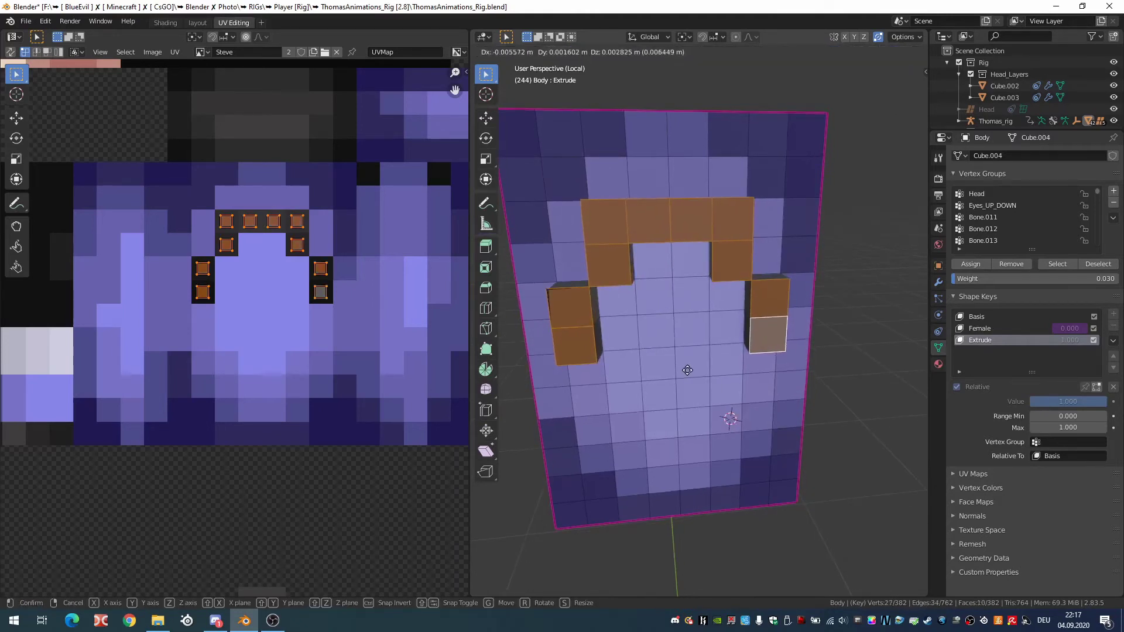
key(x)
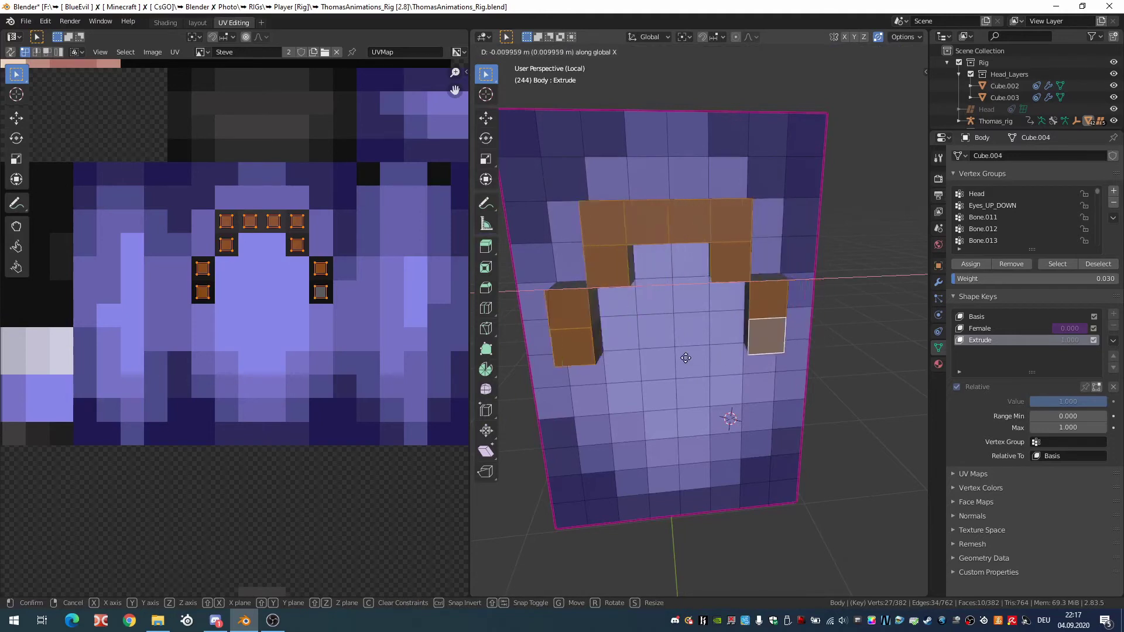
key(y)
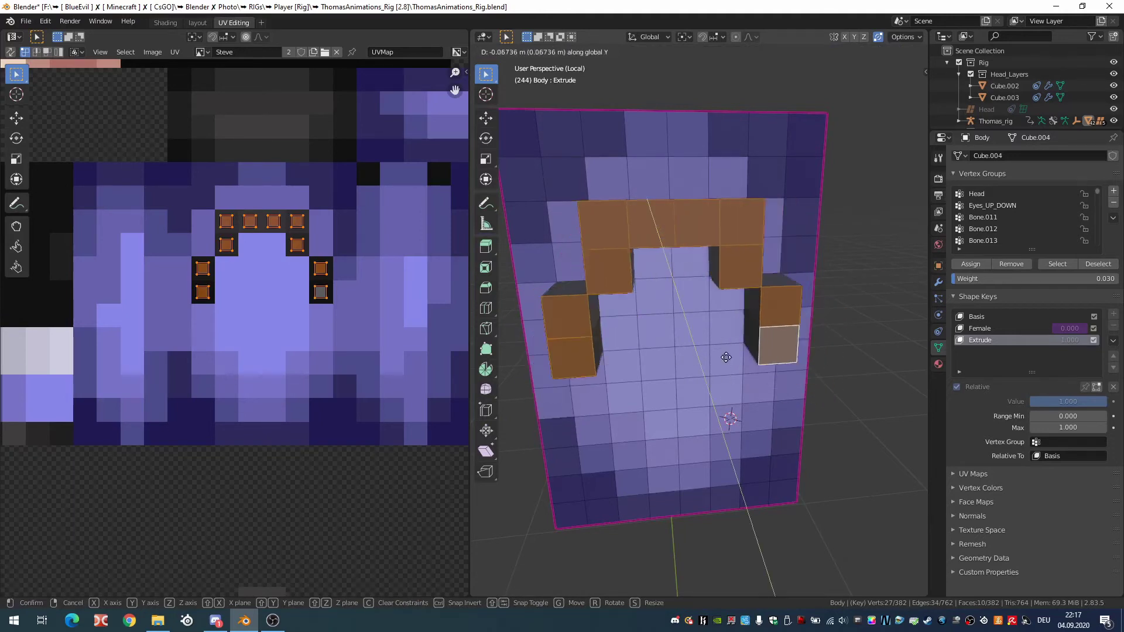
click(726, 357)
middle_drag(726, 357, 786, 373)
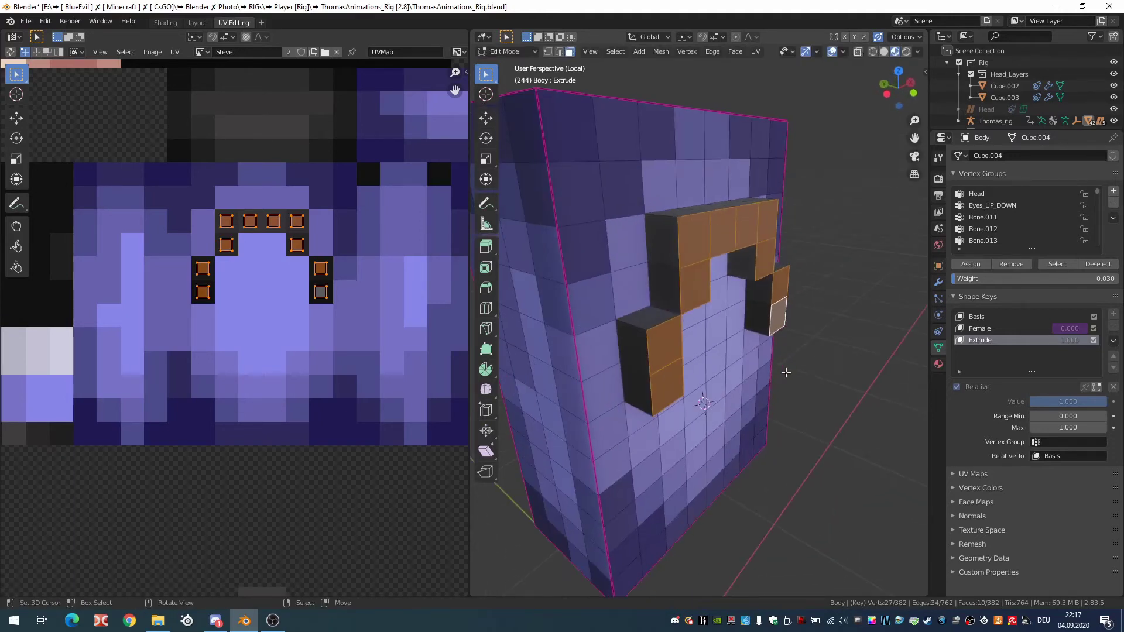
Push the arch faces inward along Y and X, then select a stray vertex in vertex mode
key(g)
key(y)
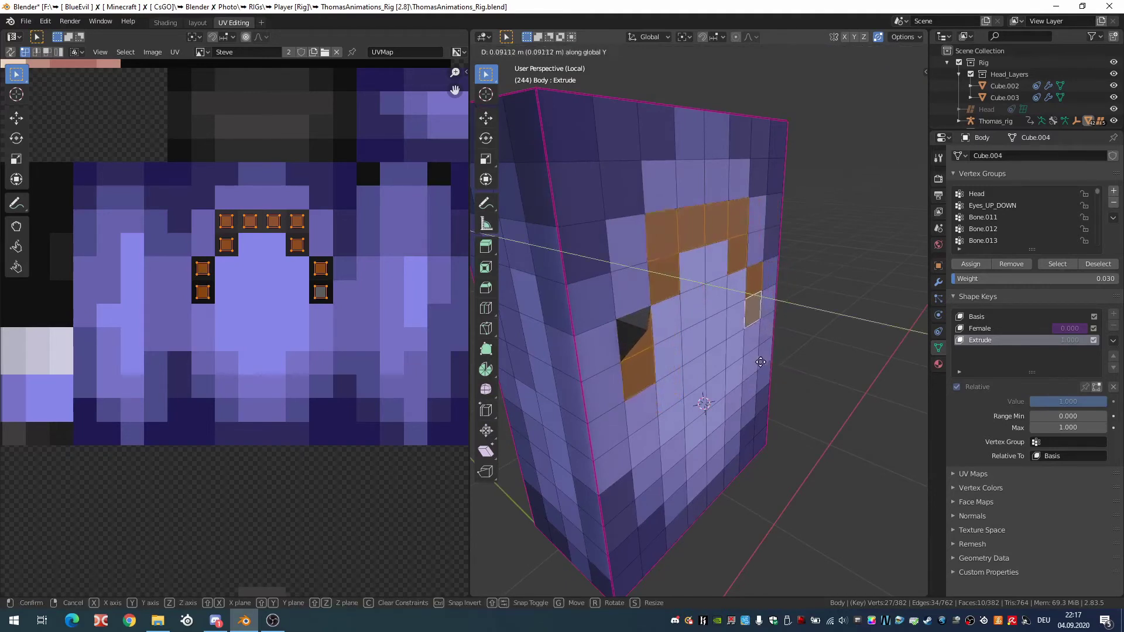
scroll(760, 362, up, 4)
key(x)
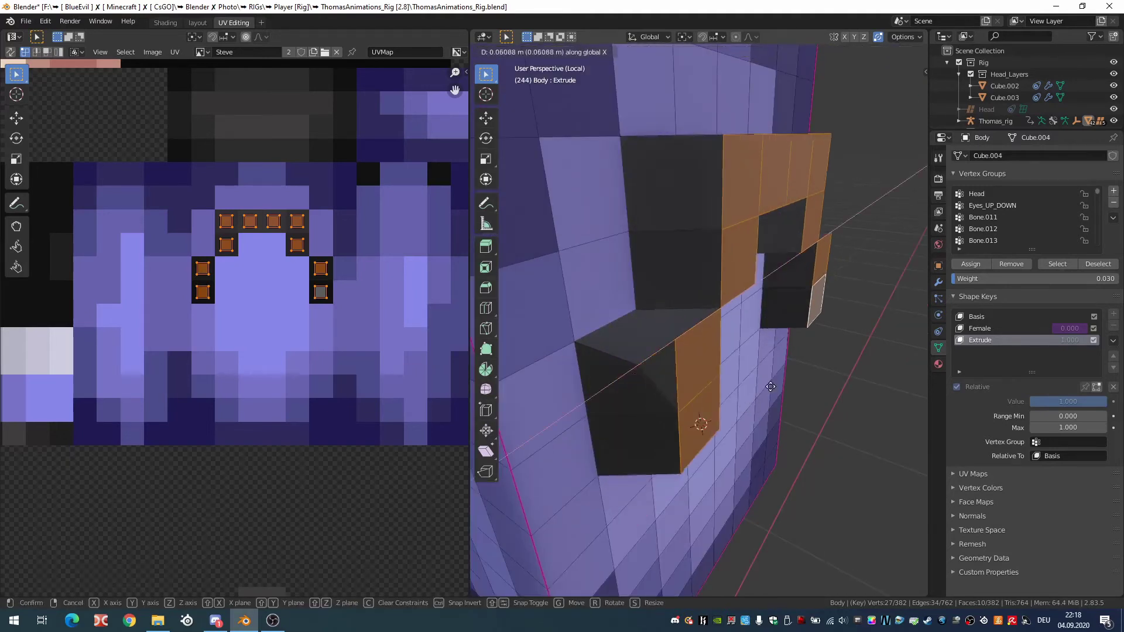
click(705, 354)
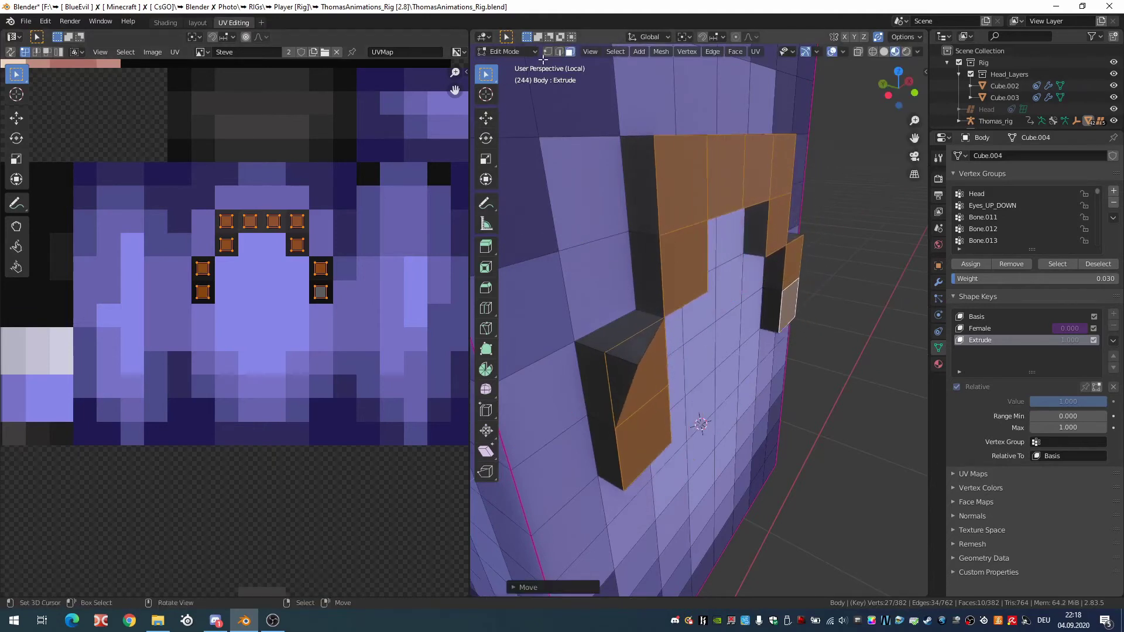
click(547, 52)
click(638, 366)
Delete the stray vertex and fill the resulting gap with a new face
right_click(646, 370)
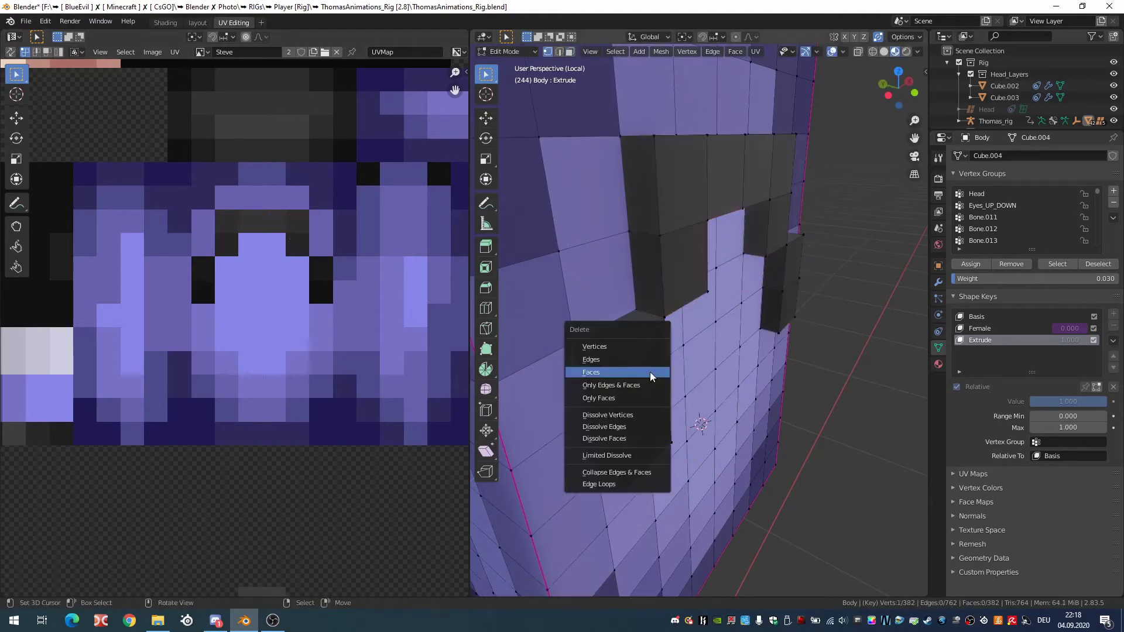
key(Escape)
key(x)
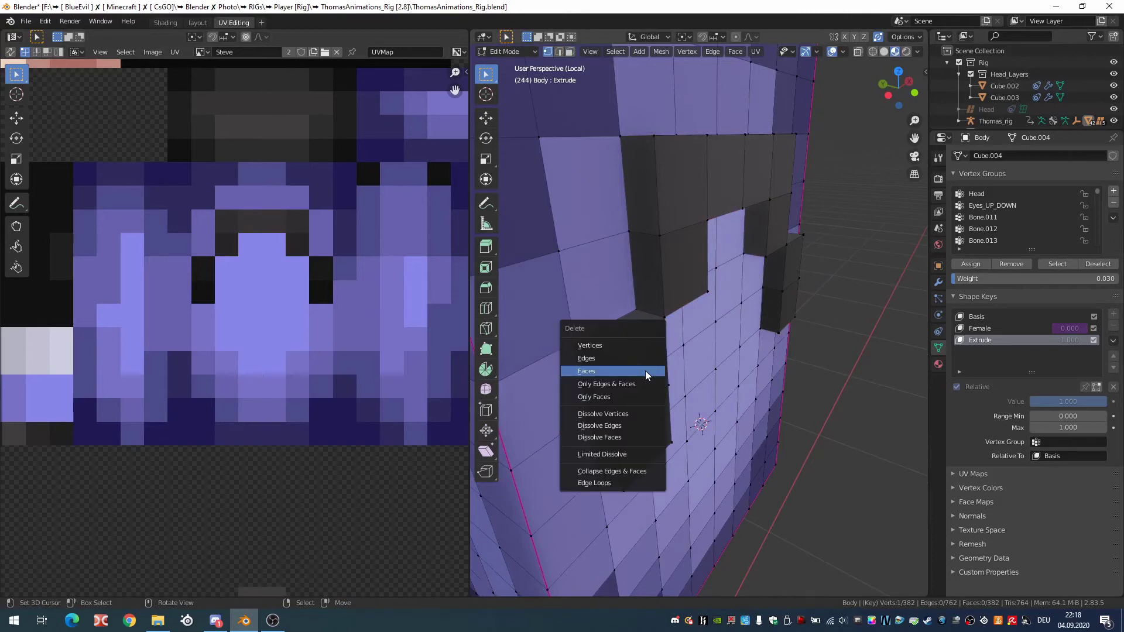
click(591, 345)
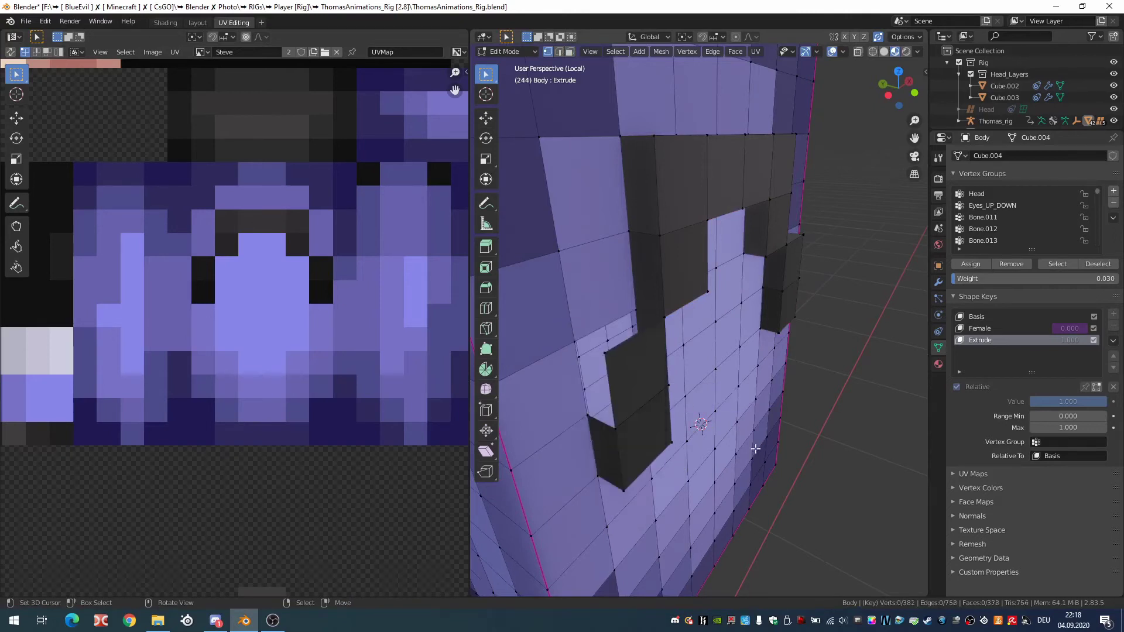
mouse_move(591, 351)
middle_down()
mouse_move(734, 409)
mouse_move(657, 171)
middle_up()
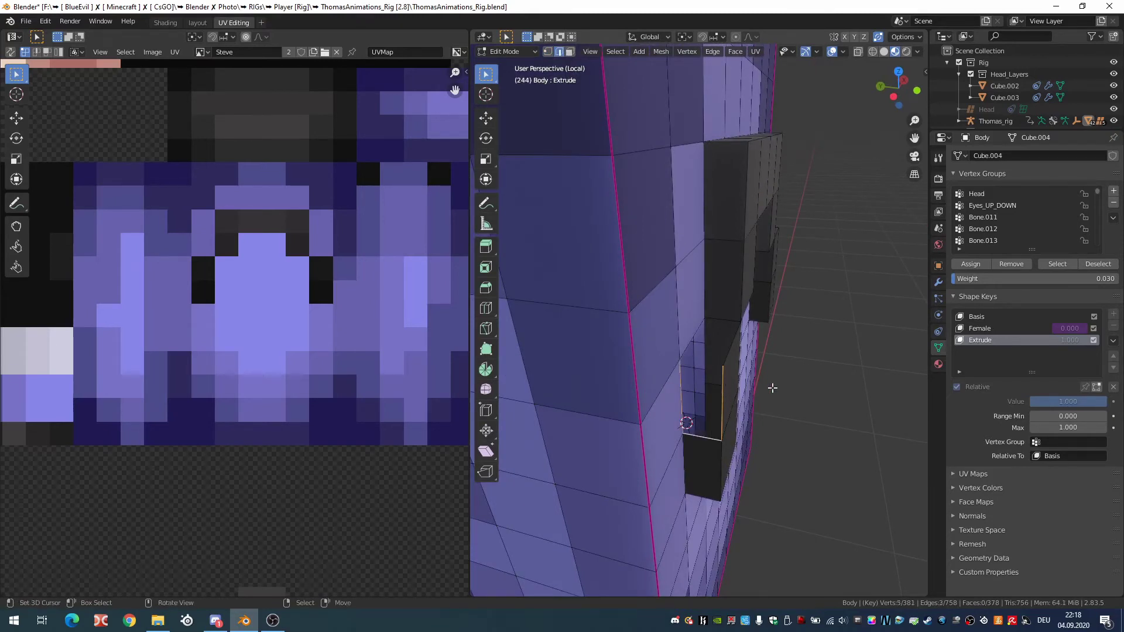
middle_drag(772, 387, 548, 94)
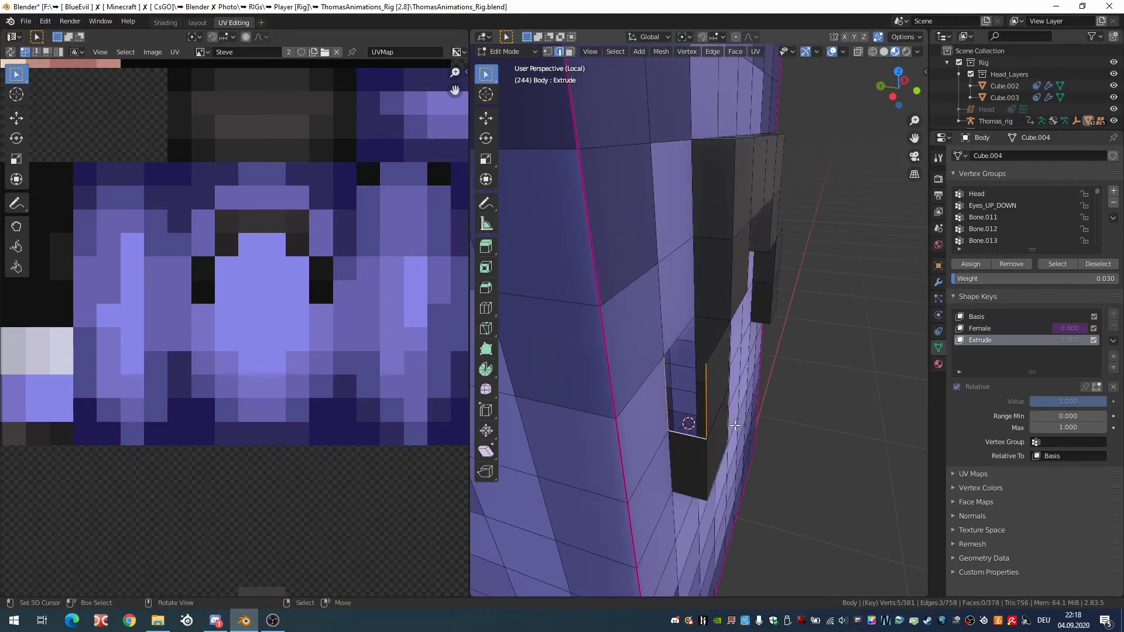
key(f)
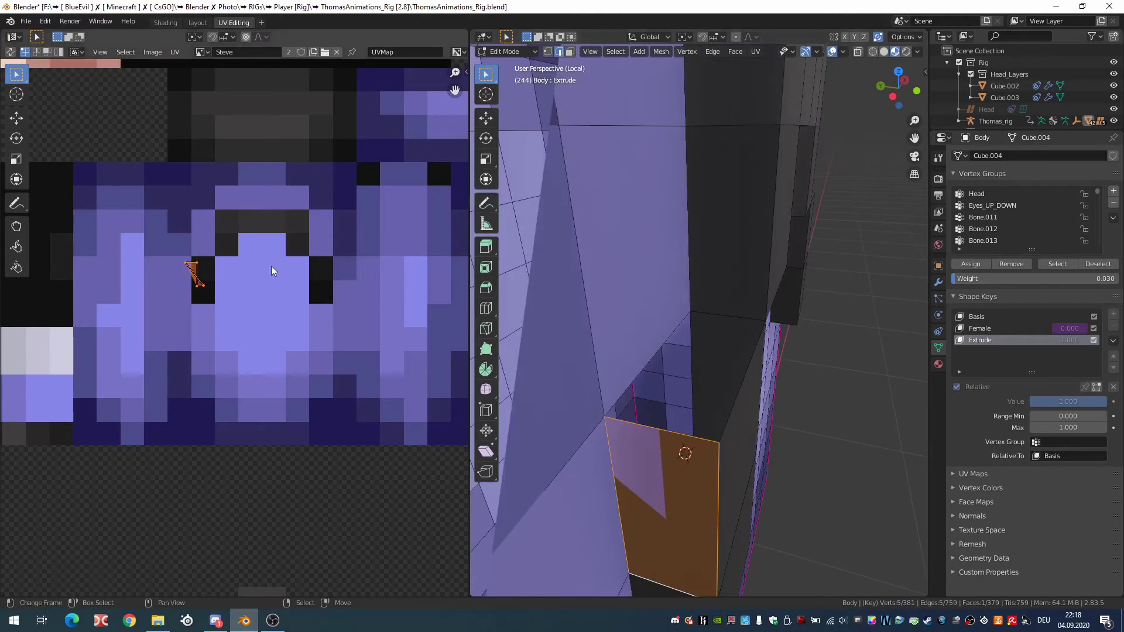
Shrink the new face's UV island in two scale passes
scroll(254, 262, up, 1)
scroll(175, 251, up, 1)
middle_drag(156, 246, 165, 253)
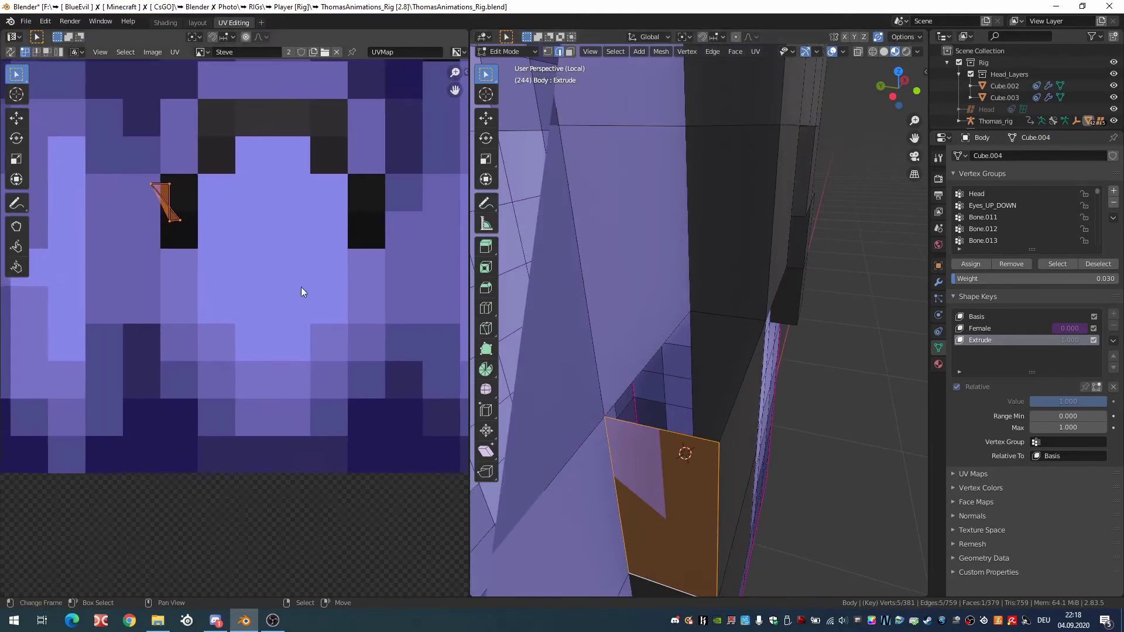
key(s)
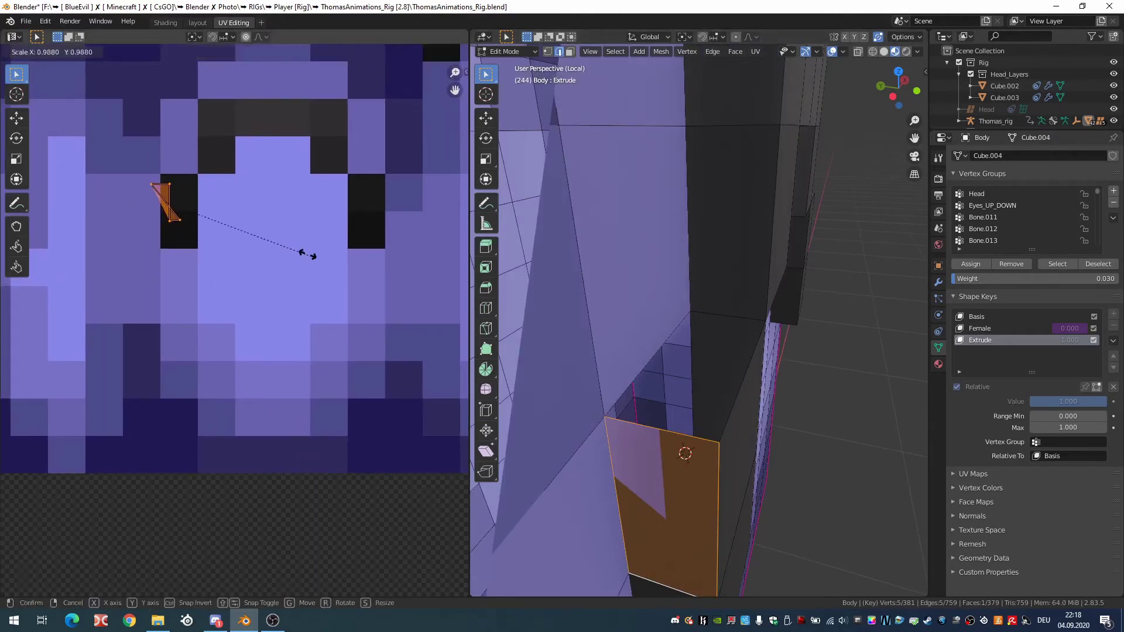
click(250, 217)
key(s)
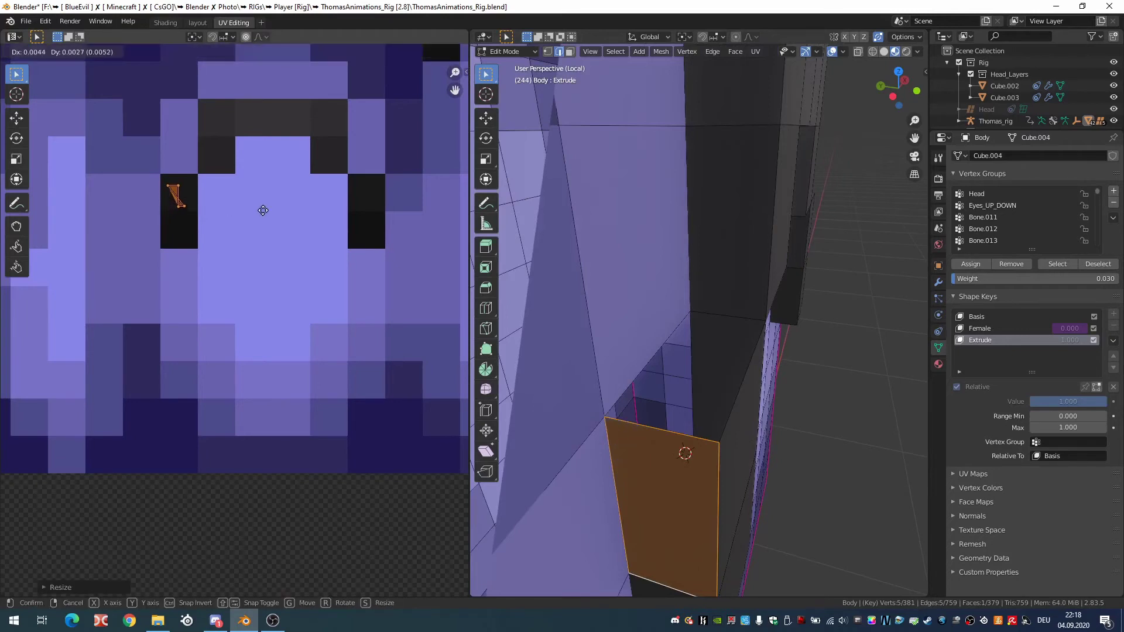
click(261, 208)
Fill the next gap in the body with a face from its four edges
key(Tab)
middle_drag(718, 404, 694, 416)
key(Tab)
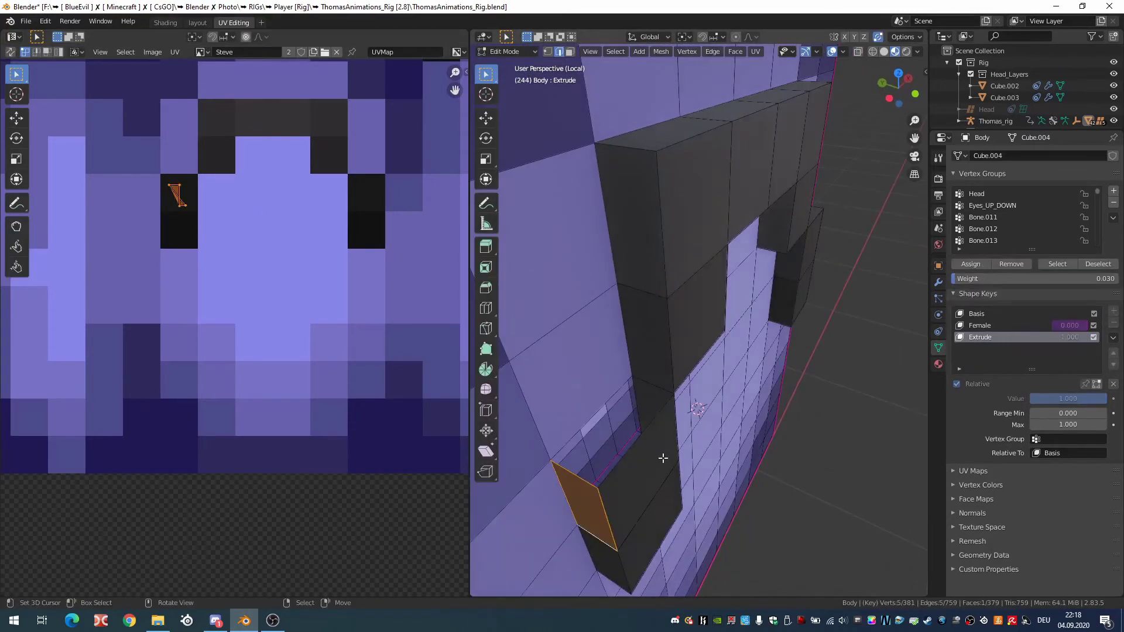
key(2)
click(630, 434)
shift+click(599, 413)
shift+click(648, 383)
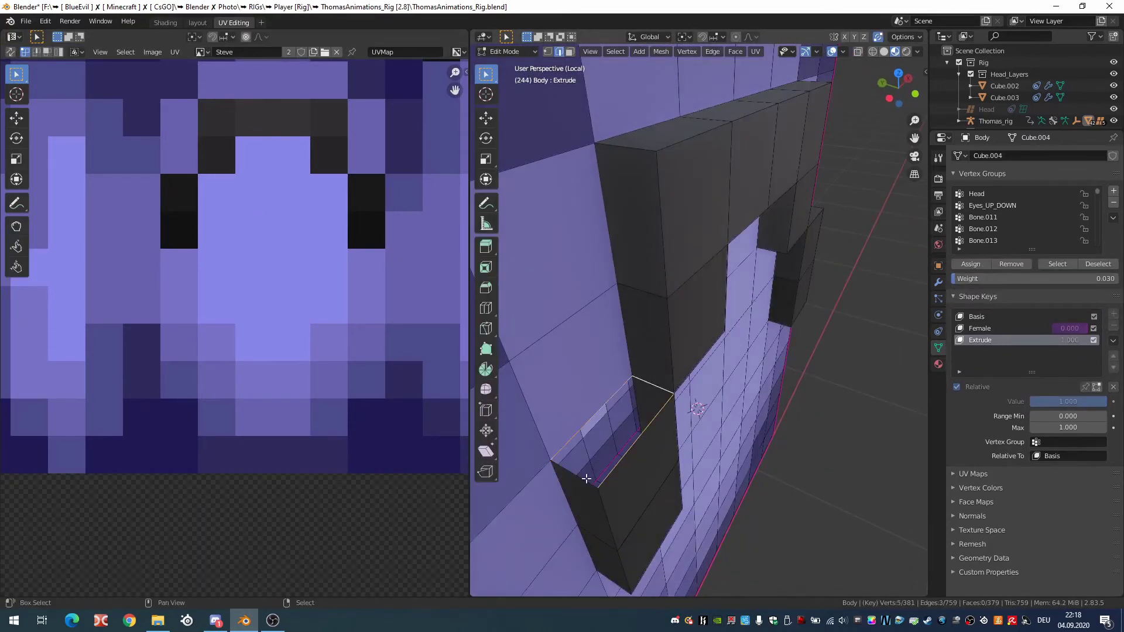
shift+click(585, 477)
key(f)
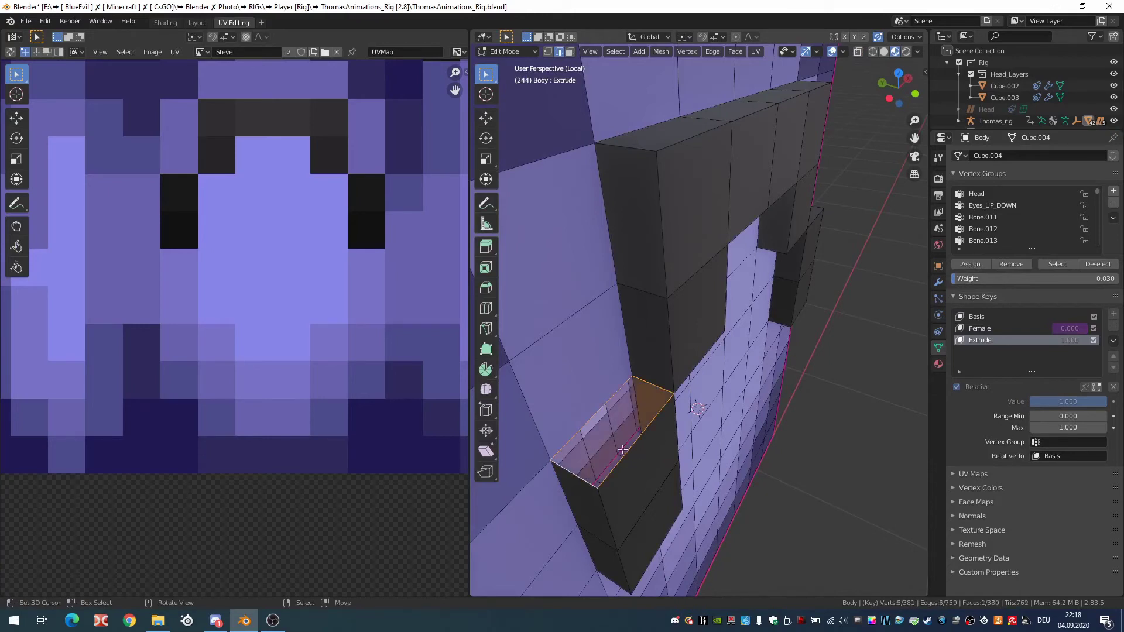
Fill the remaining body gap with a face from its four edges
click(644, 384)
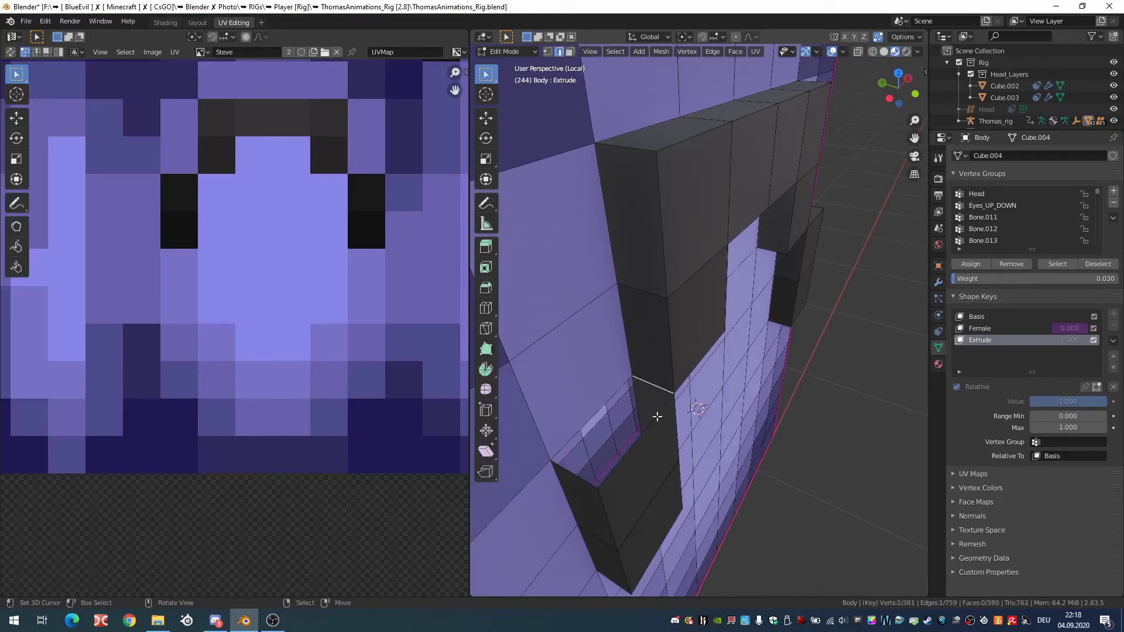
shift+click(658, 410)
shift+click(598, 411)
shift+click(573, 474)
key(f)
Move and shrink the new face's UV triangle onto the dark pixel, then return to Object Mode
scroll(275, 231, up, 1)
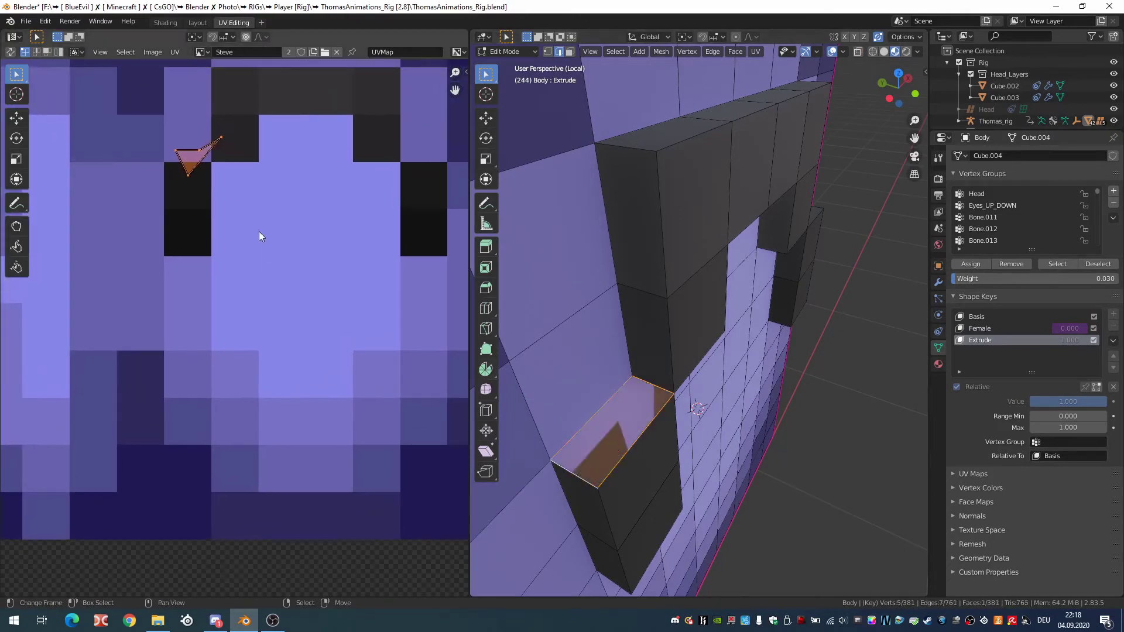
key(g)
click(325, 260)
key(s)
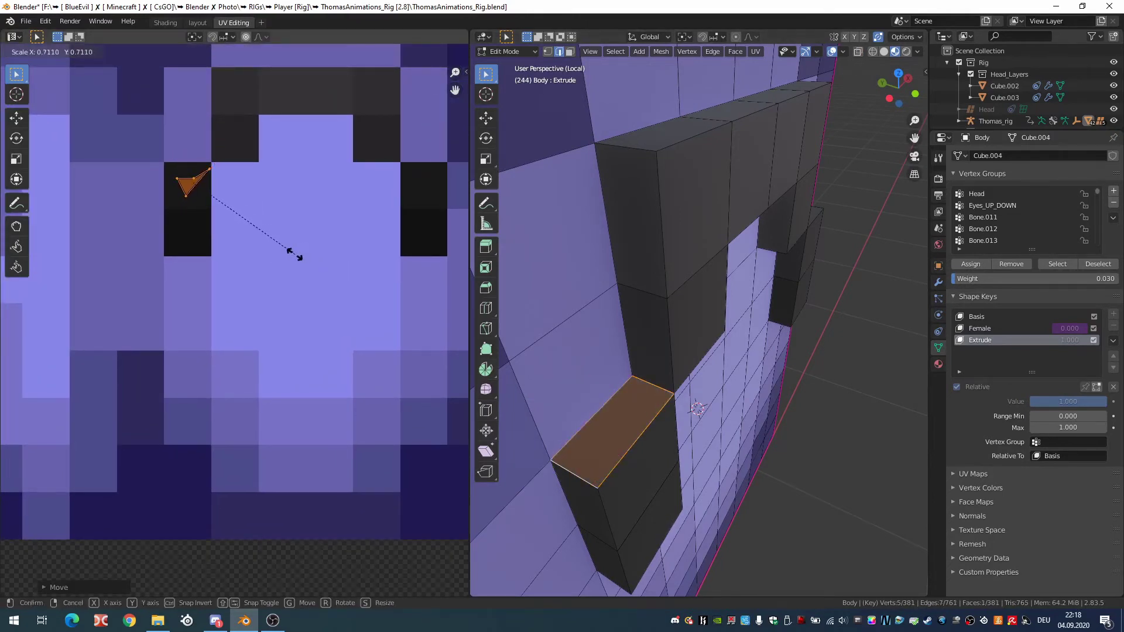
click(292, 254)
key(g)
key(s)
click(296, 253)
key(Tab)
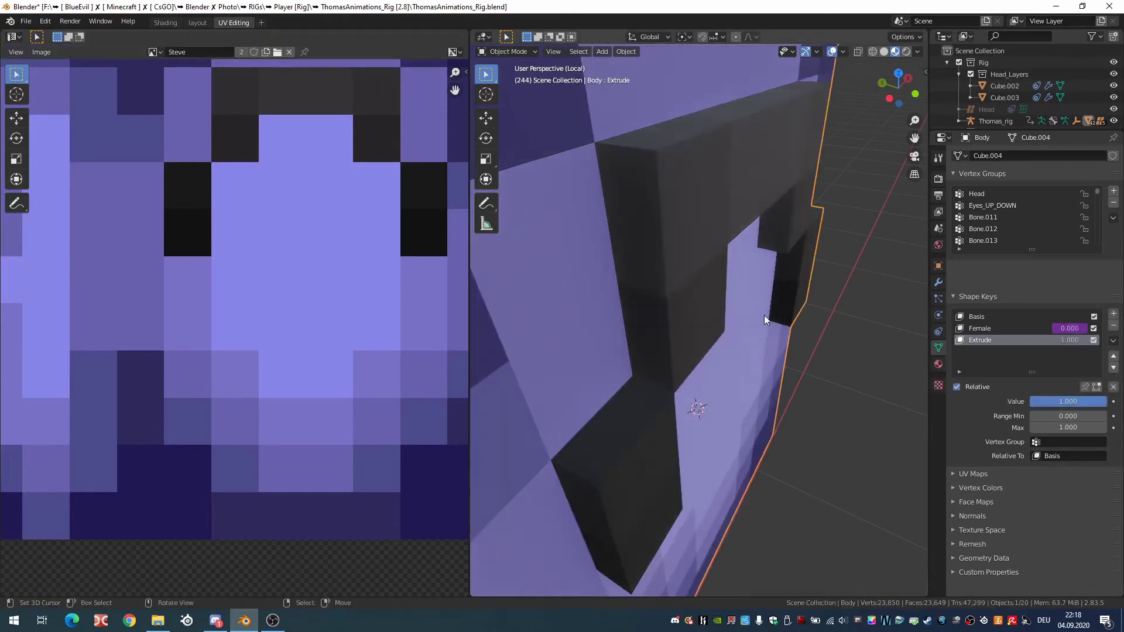
Switch to the Layout workspace and select the floating head overlay cube
scroll(766, 334, down, 2)
mouse_move(772, 356)
middle_down()
mouse_move(640, 315)
mouse_move(557, 317)
mouse_move(705, 325)
middle_up()
scroll(697, 329, down, 3)
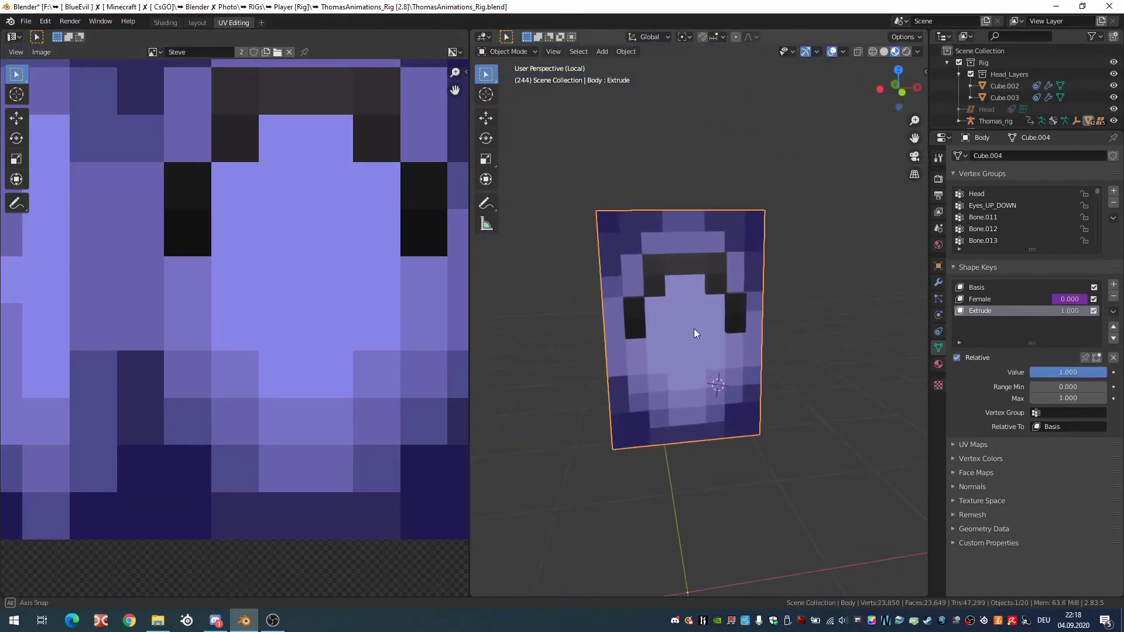
key(ctrl+Page_Up)
click(483, 334)
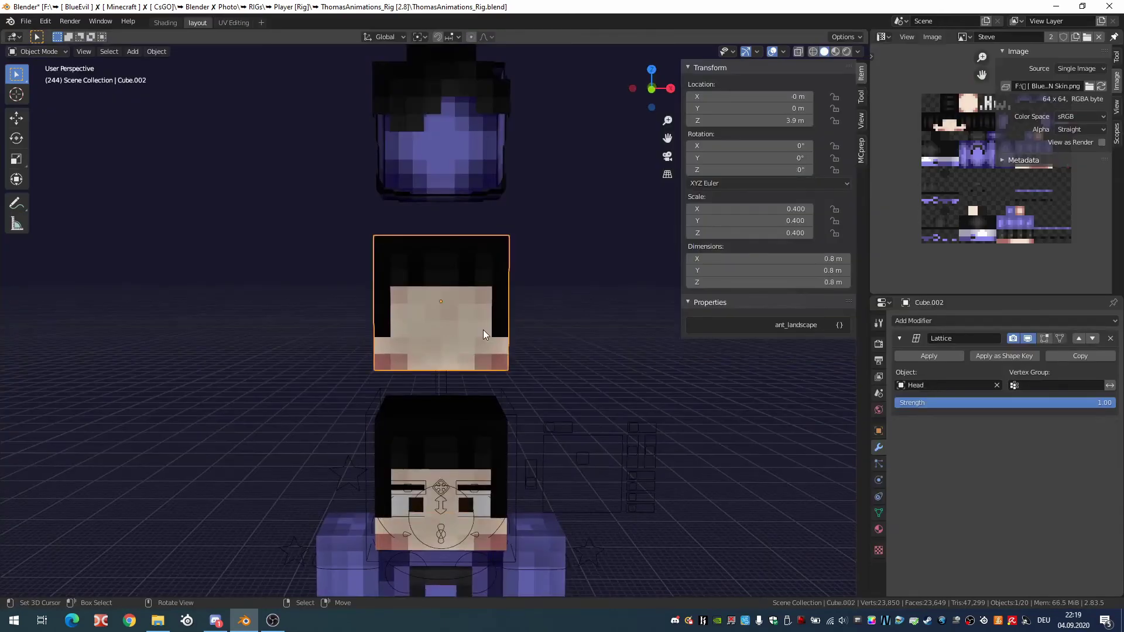
Circle-select and delete the 112 skin-coloured front faces of the Cube.002 head overlay
key(Tab)
scroll(423, 363, up, 3)
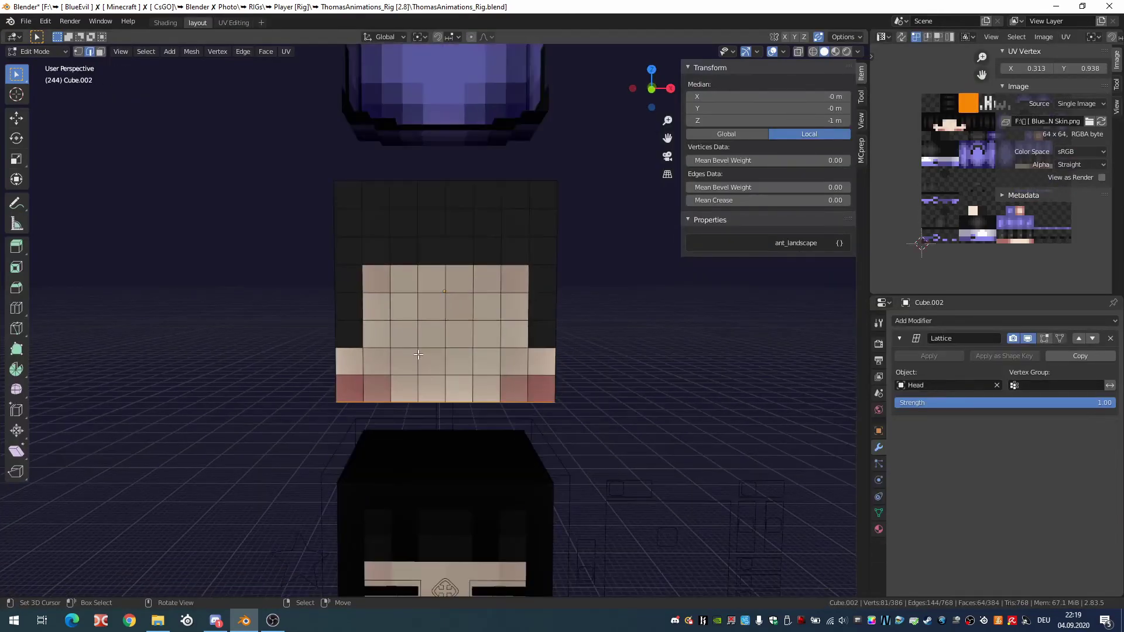
click(417, 355)
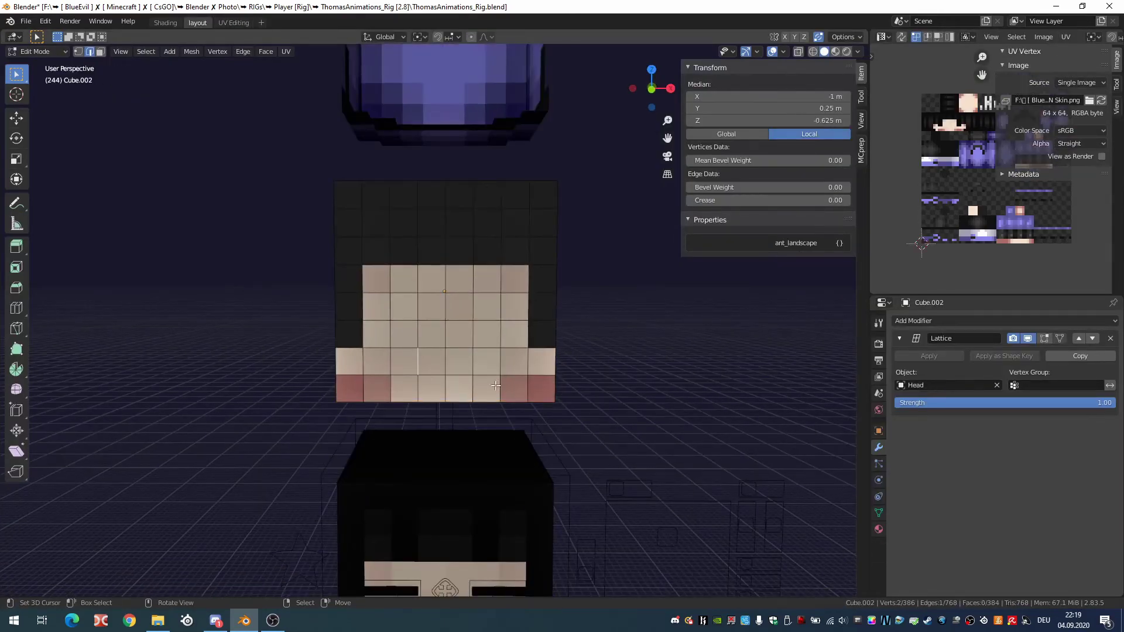
click(100, 52)
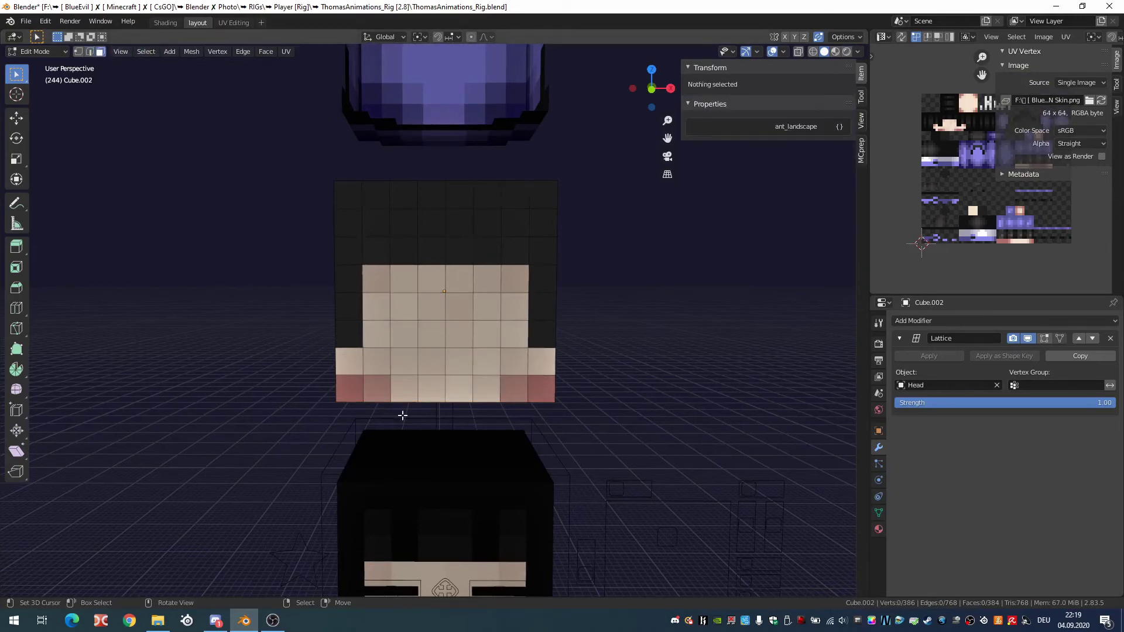
key(c)
mouse_move(422, 360)
mouse_down()
mouse_move(477, 328)
mouse_move(544, 386)
mouse_up()
key(KP_Divide)
middle_drag(527, 375, 432, 341)
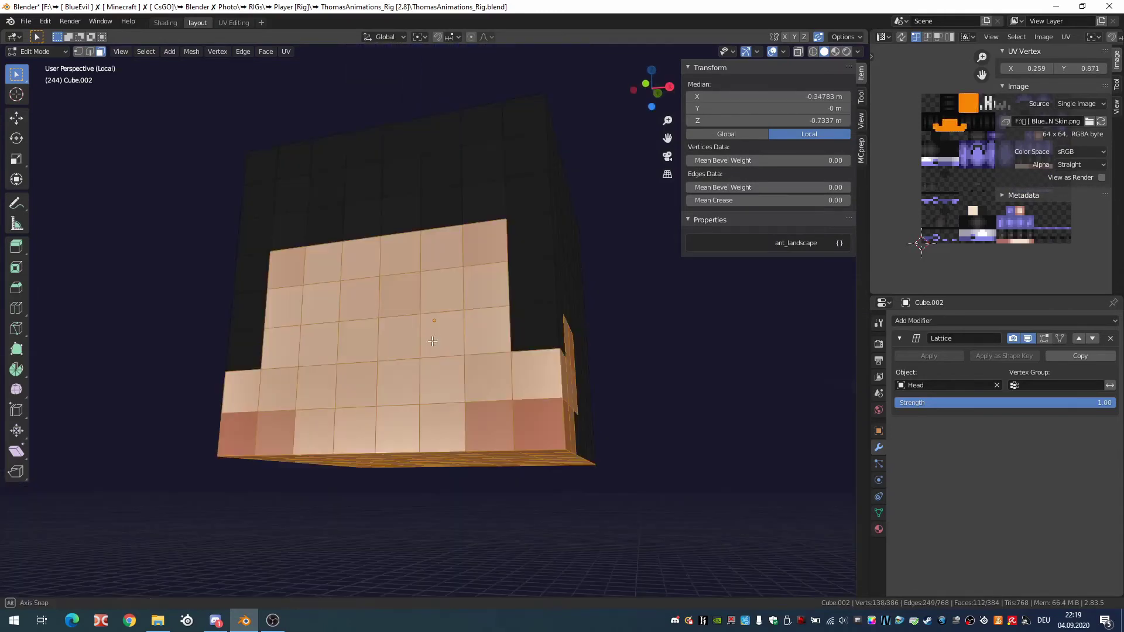
key(x)
click(433, 370)
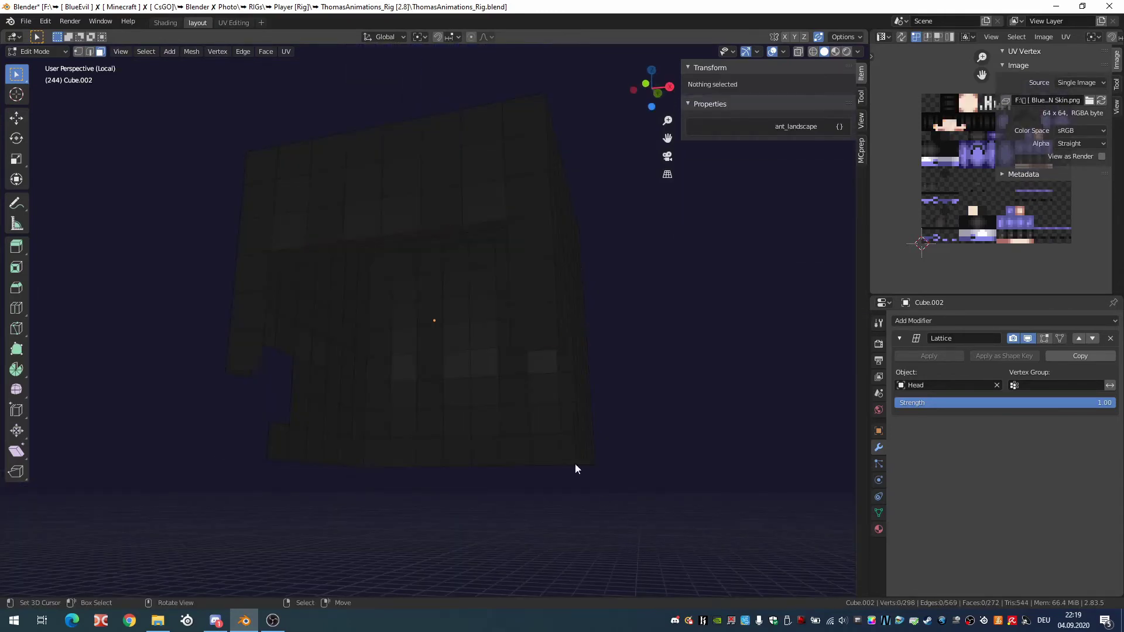
key(Tab)
key(KP_Divide)
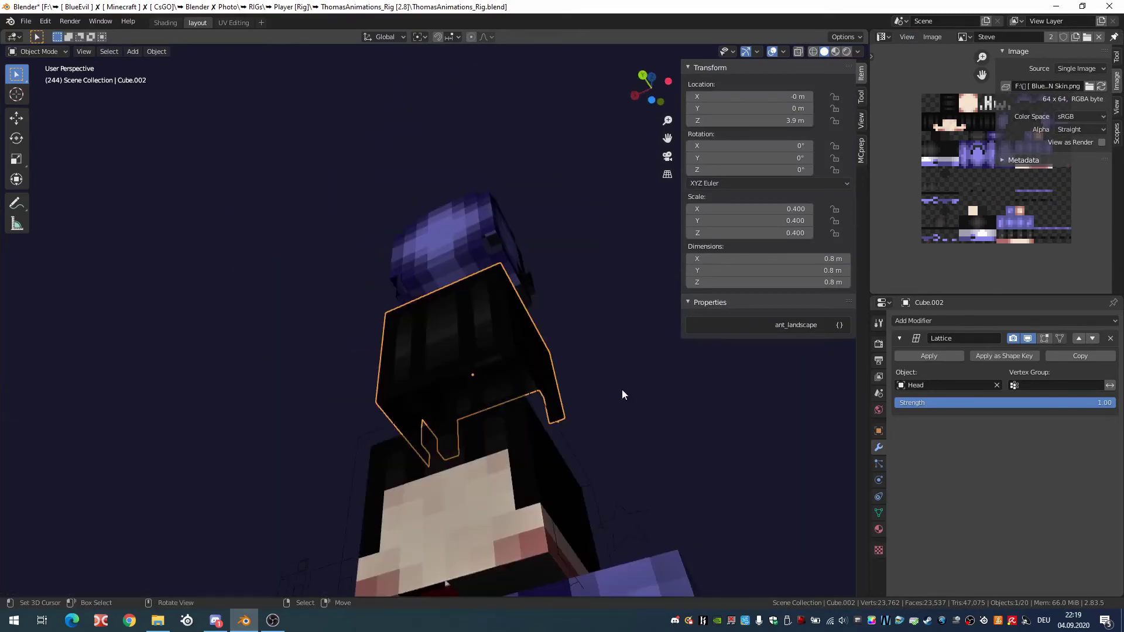
Add a Solidify modifier to the hair overlay with -0.2 m thickness
mouse_move(621, 389)
middle_down()
mouse_move(413, 438)
mouse_move(433, 367)
mouse_move(419, 296)
middle_up()
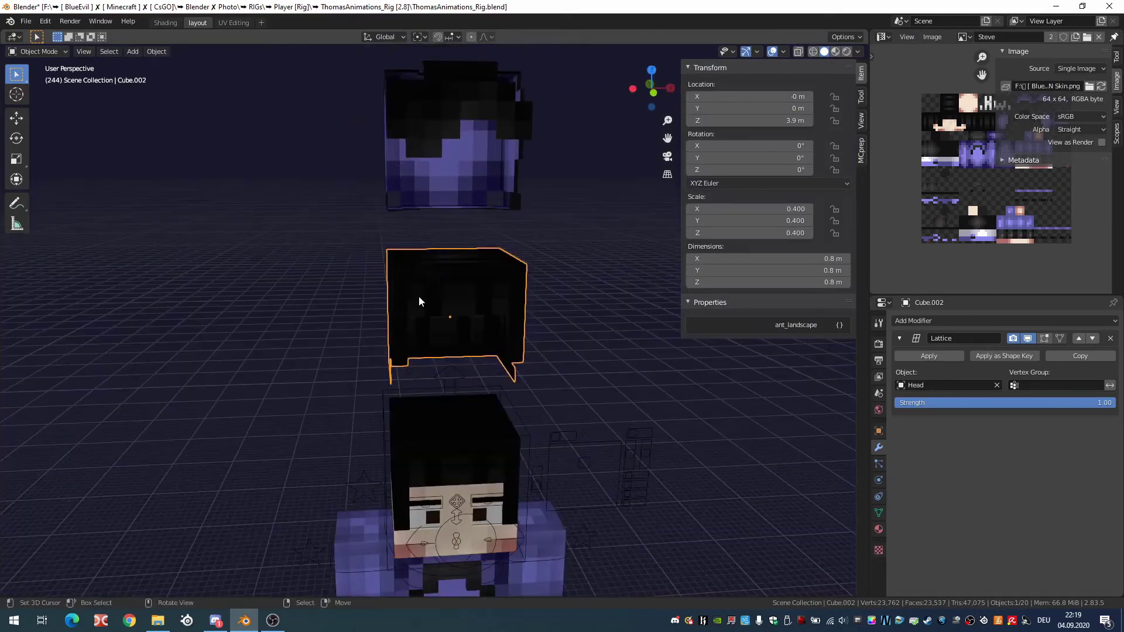
click(909, 322)
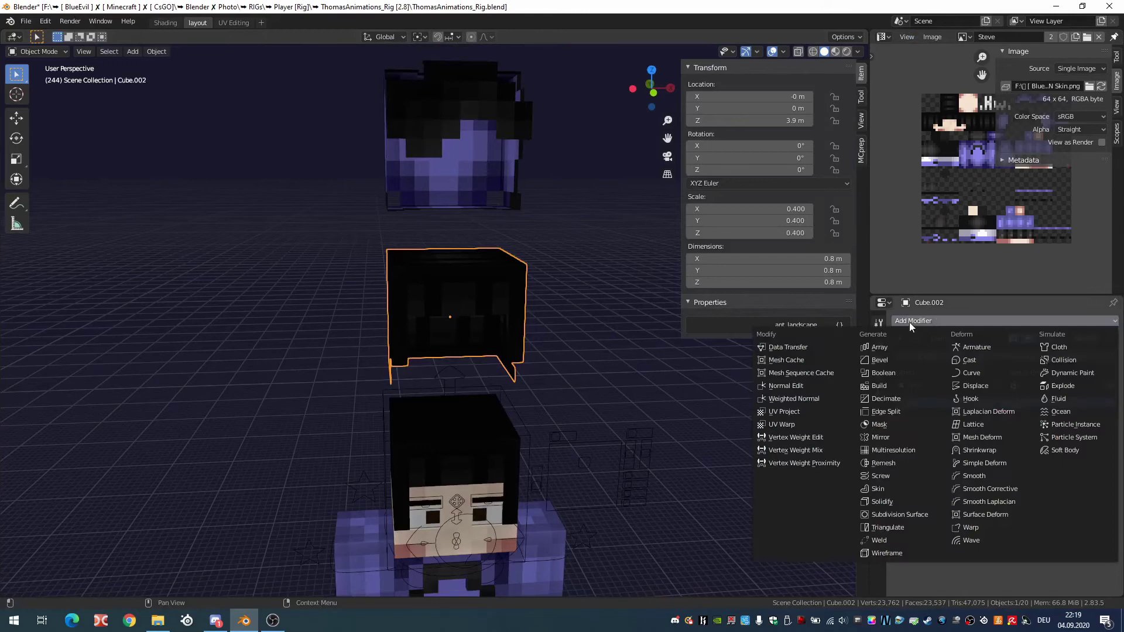
click(892, 502)
click(920, 475)
key(BackSpace)
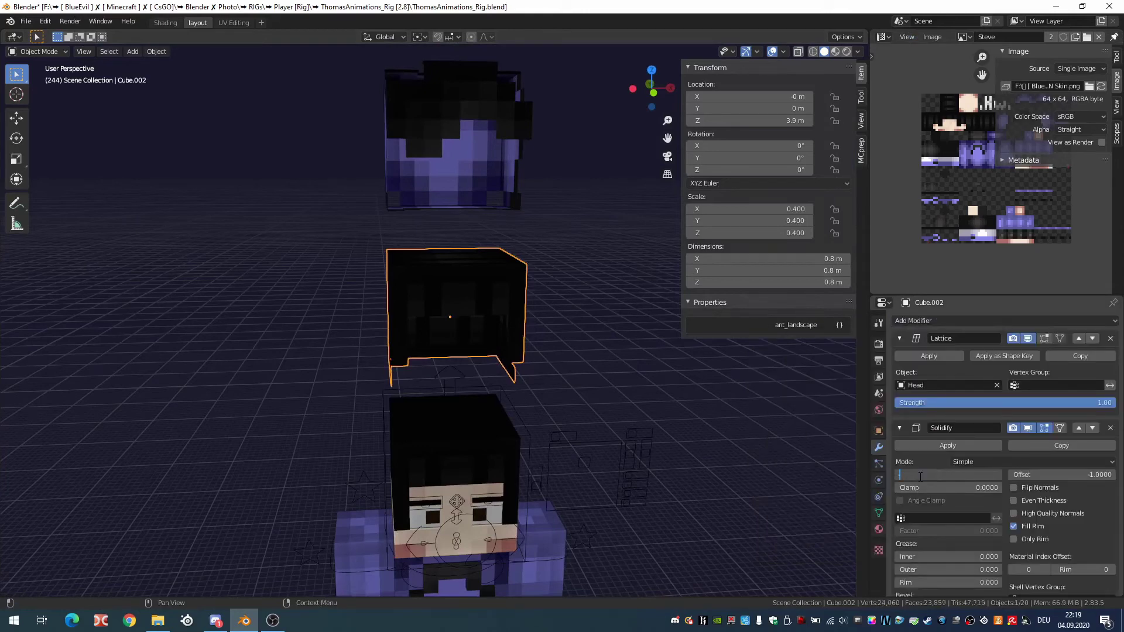
text(-0.2)
key(Return)
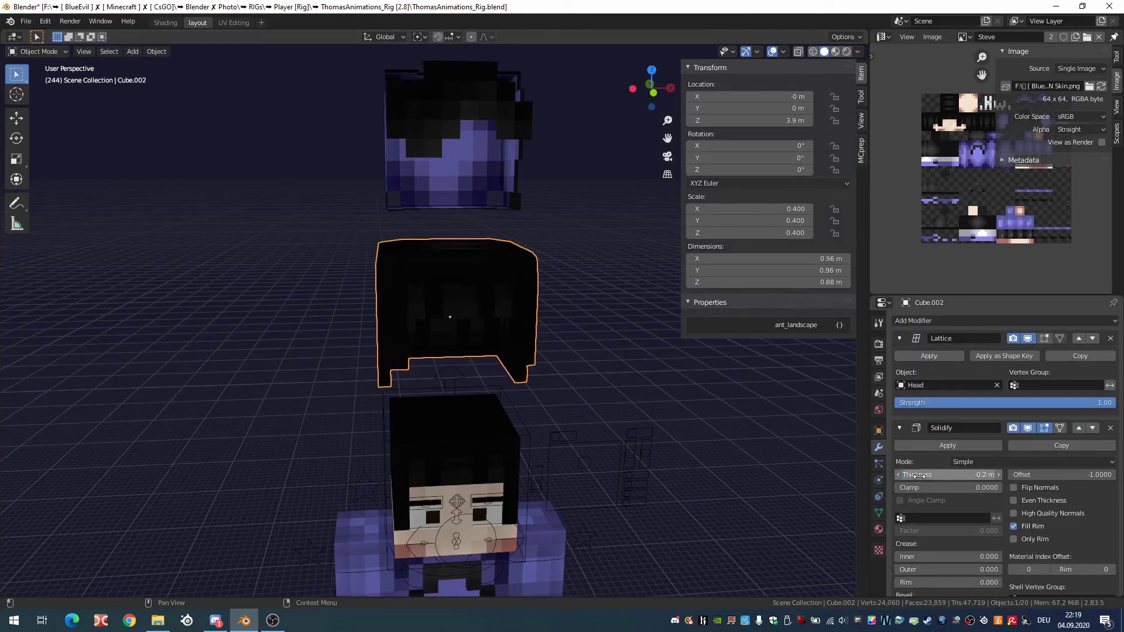
Lower the hair overlay along Z from 3.9 m onto the character's head
shift+middle_drag(594, 476, 529, 391)
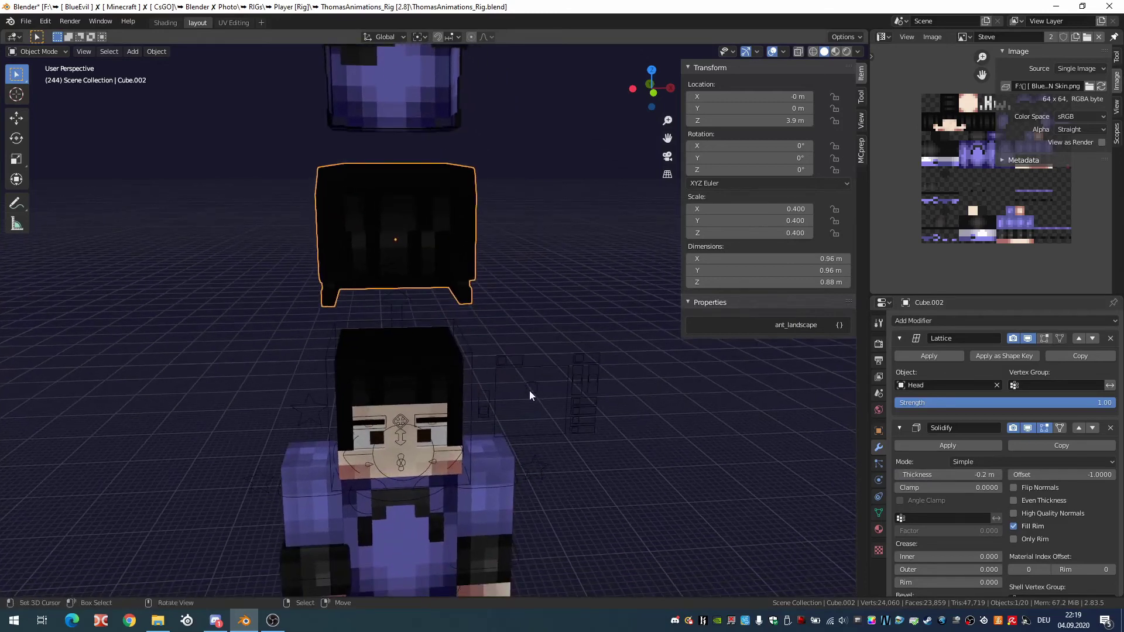
key(g)
key(x)
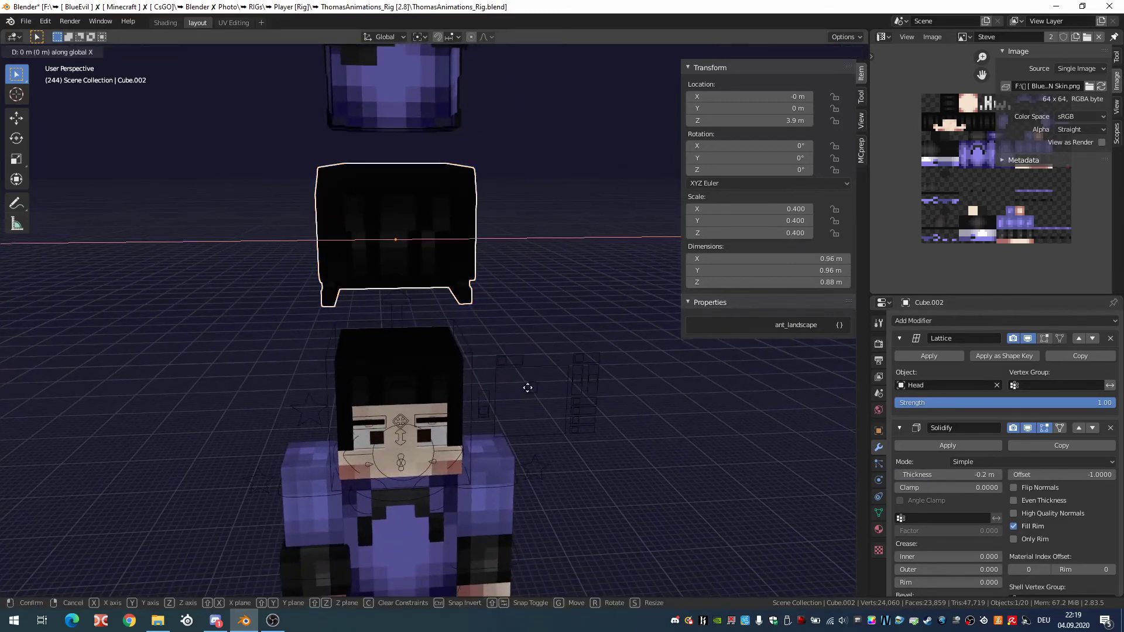
key(z)
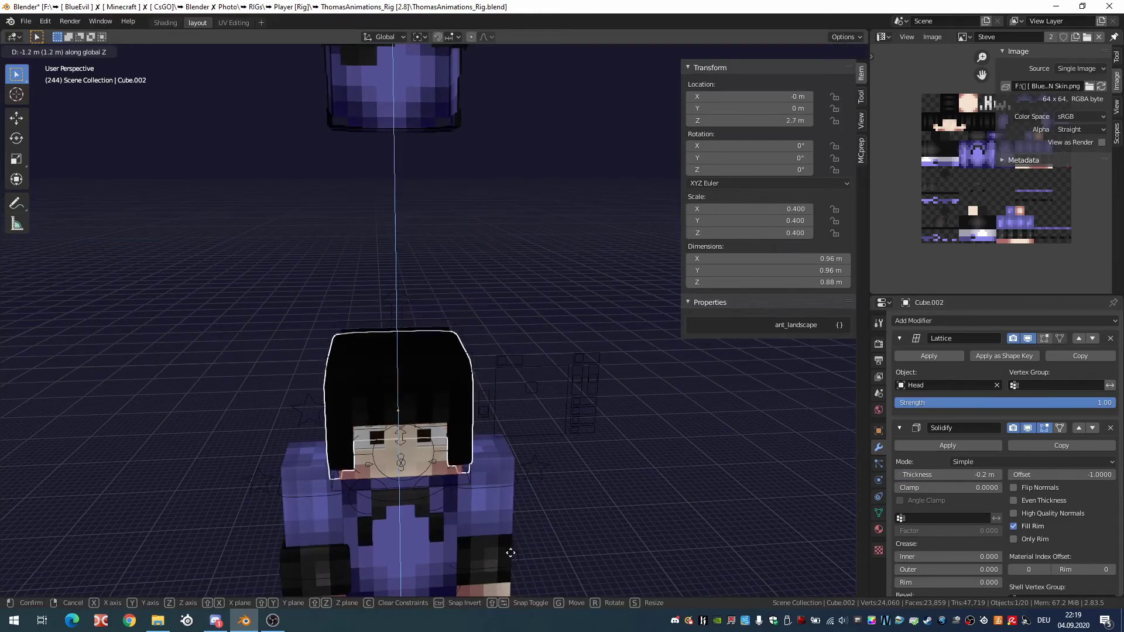
click(544, 480)
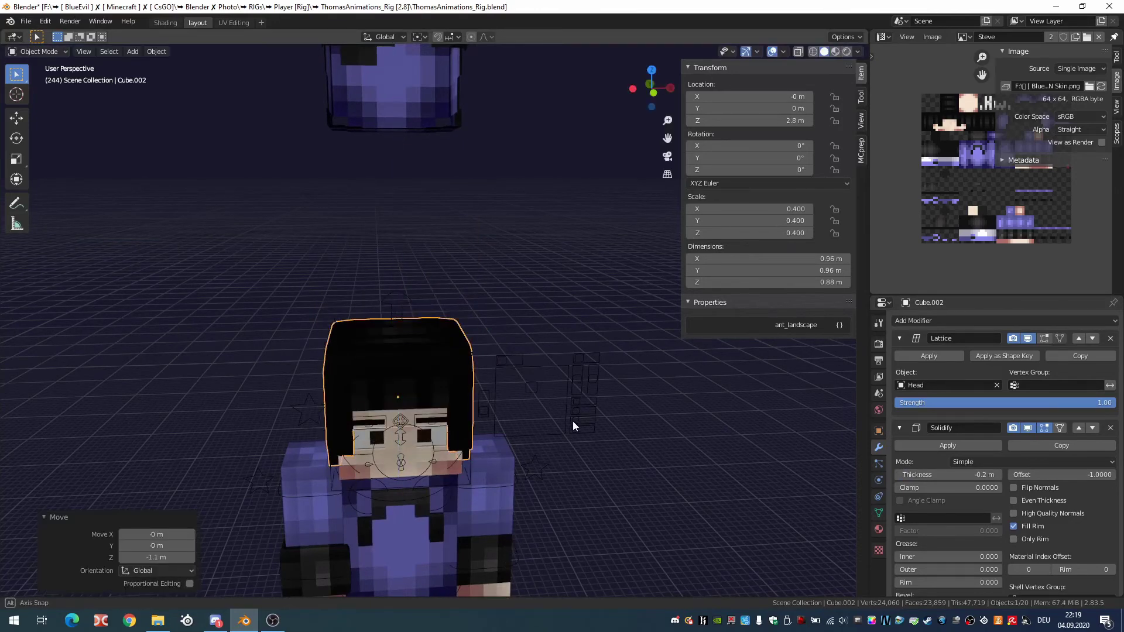
scroll(573, 421, up, 3)
key(g)
key(z)
key(Escape)
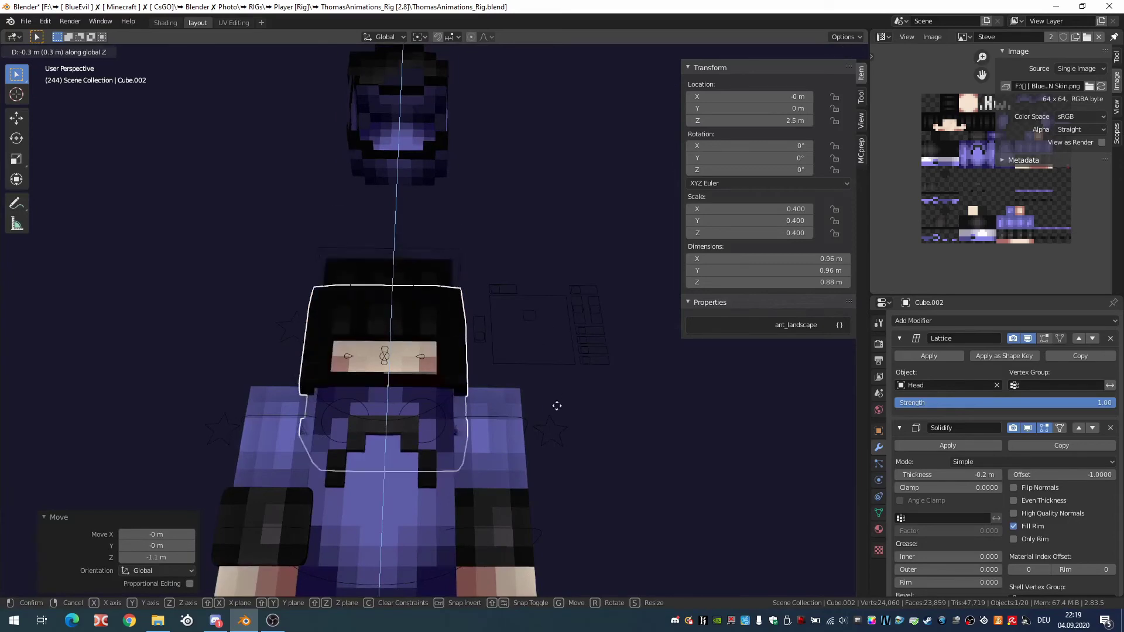
mouse_move(518, 378)
middle_down()
mouse_move(497, 380)
mouse_move(550, 350)
middle_up()
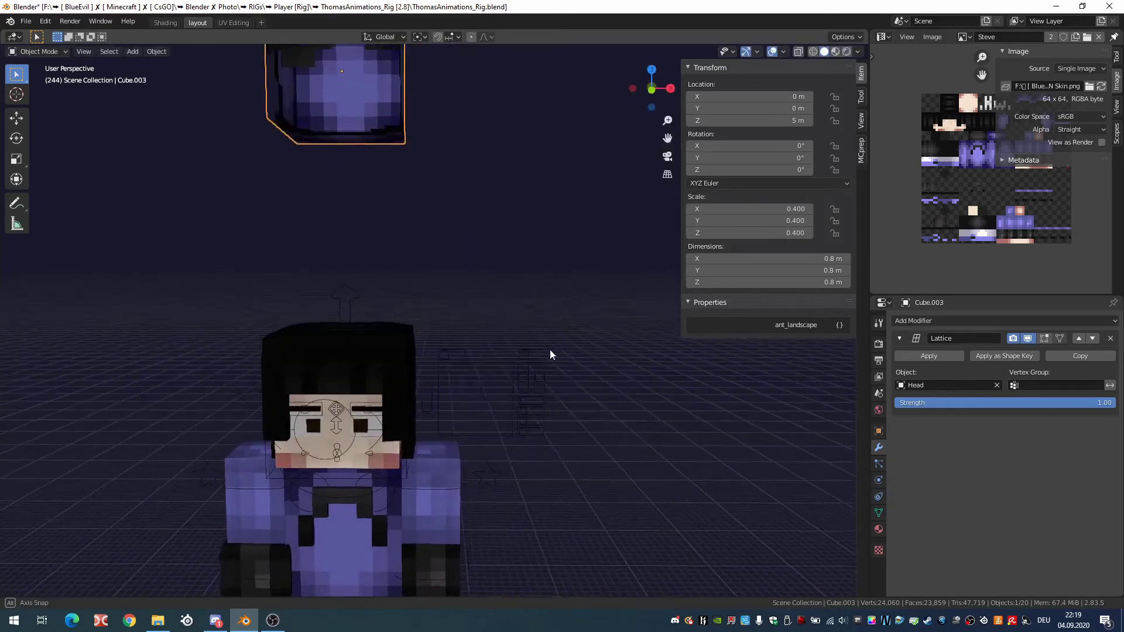
Delete Cube.003's transparent faces using MCprep's Select alpha faces
click(357, 103)
scroll(357, 104, down, 3)
key(Tab)
click(419, 209)
key(KP_Decimal)
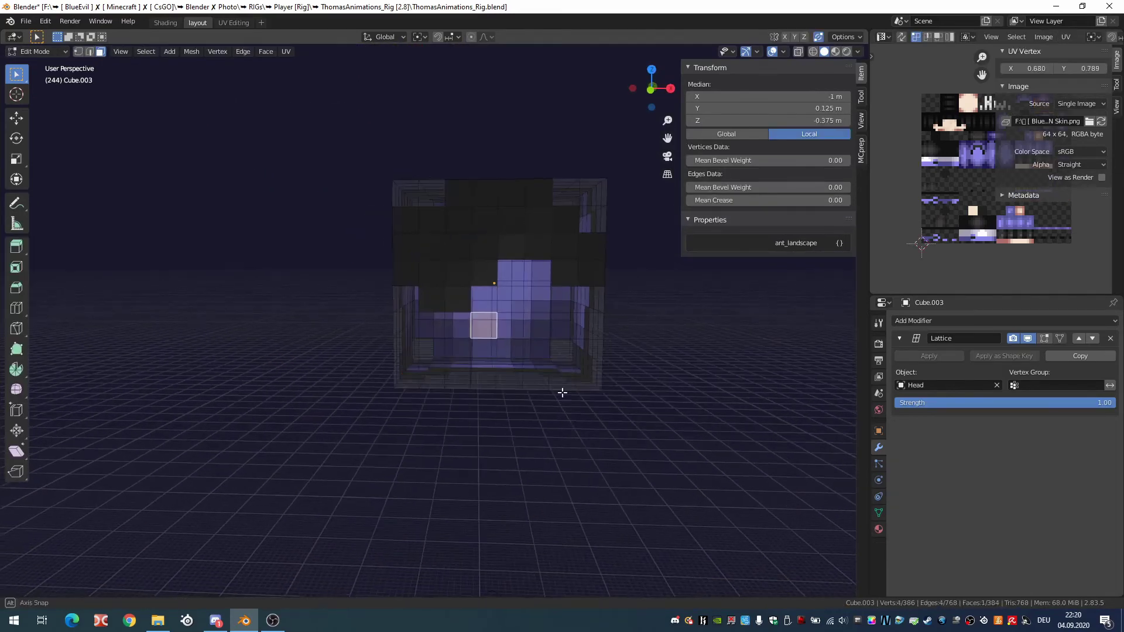
middle_drag(562, 389, 410, 412)
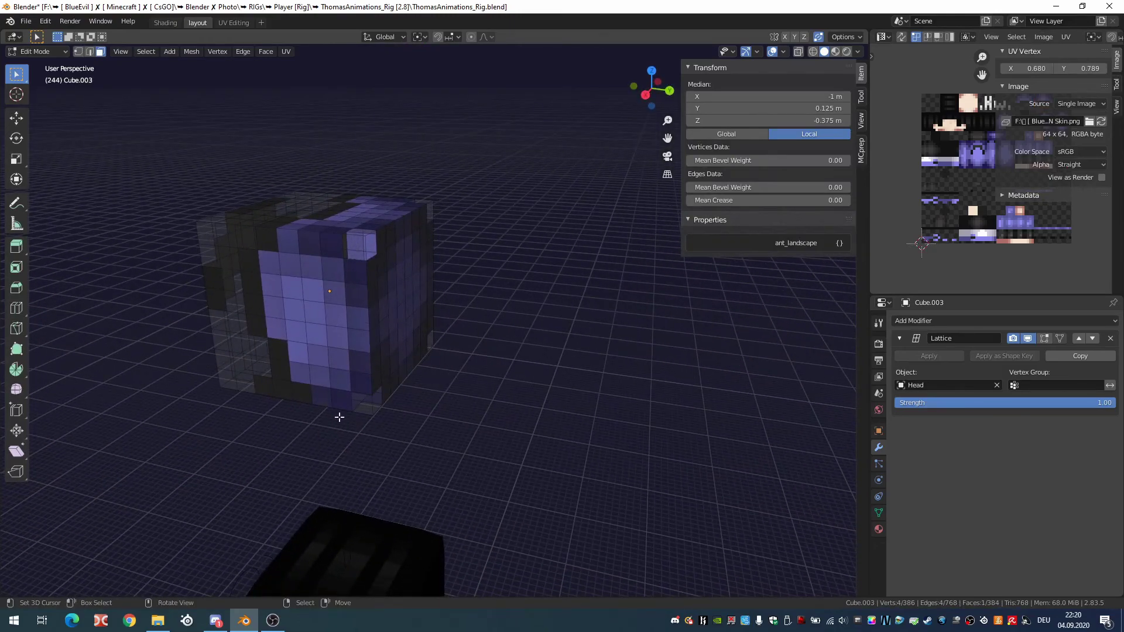
mouse_move(340, 416)
middle_down()
mouse_move(371, 431)
mouse_move(592, 385)
middle_up()
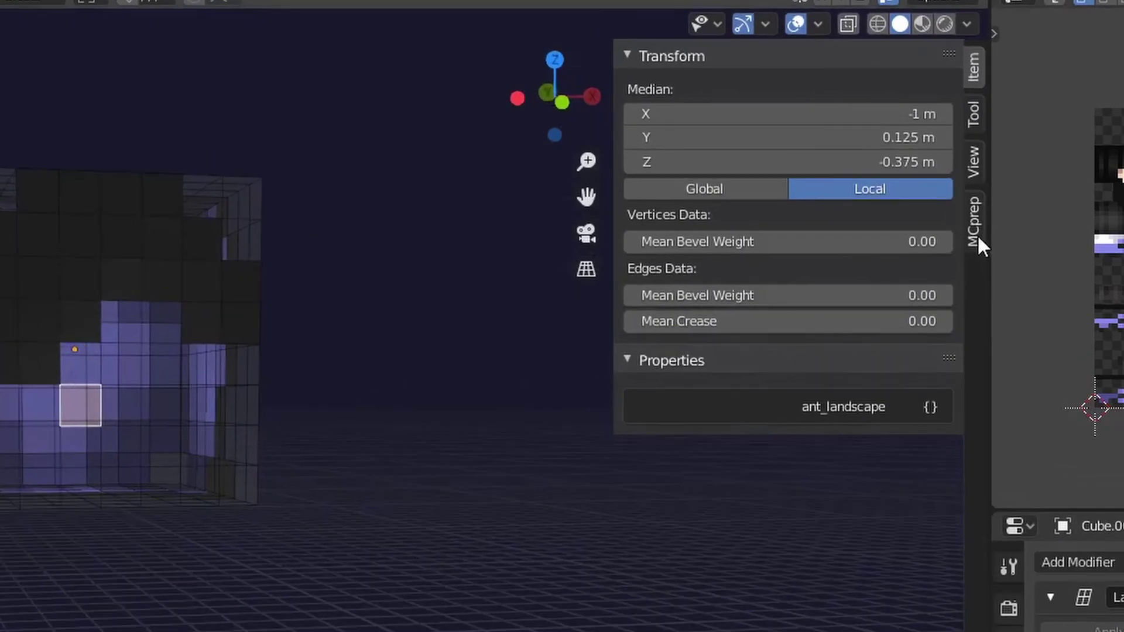
click(977, 237)
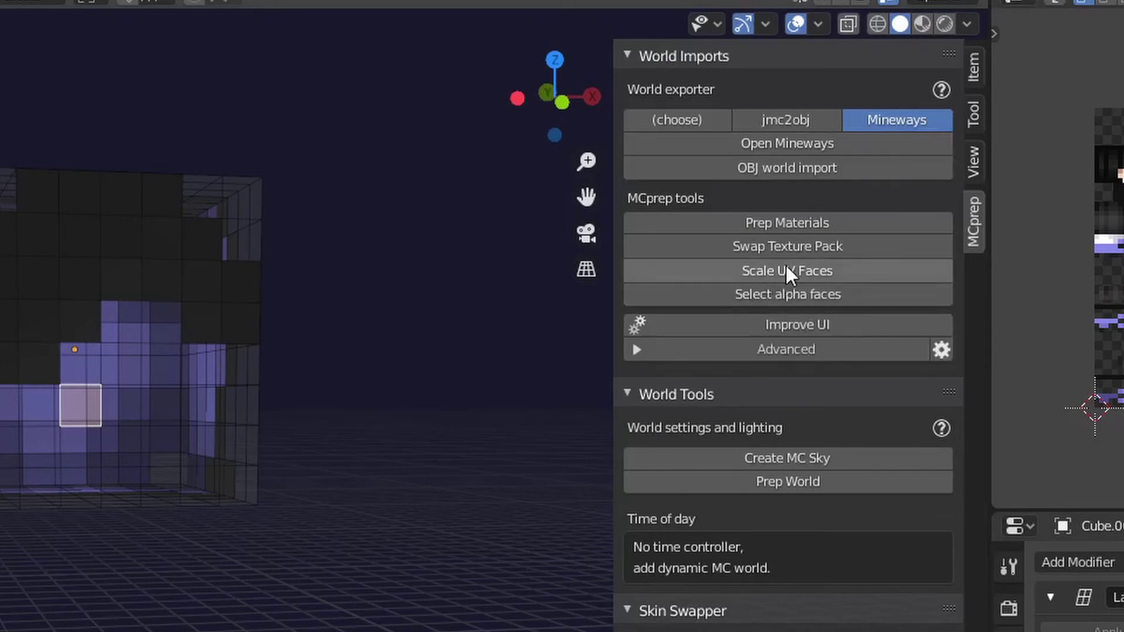
click(822, 295)
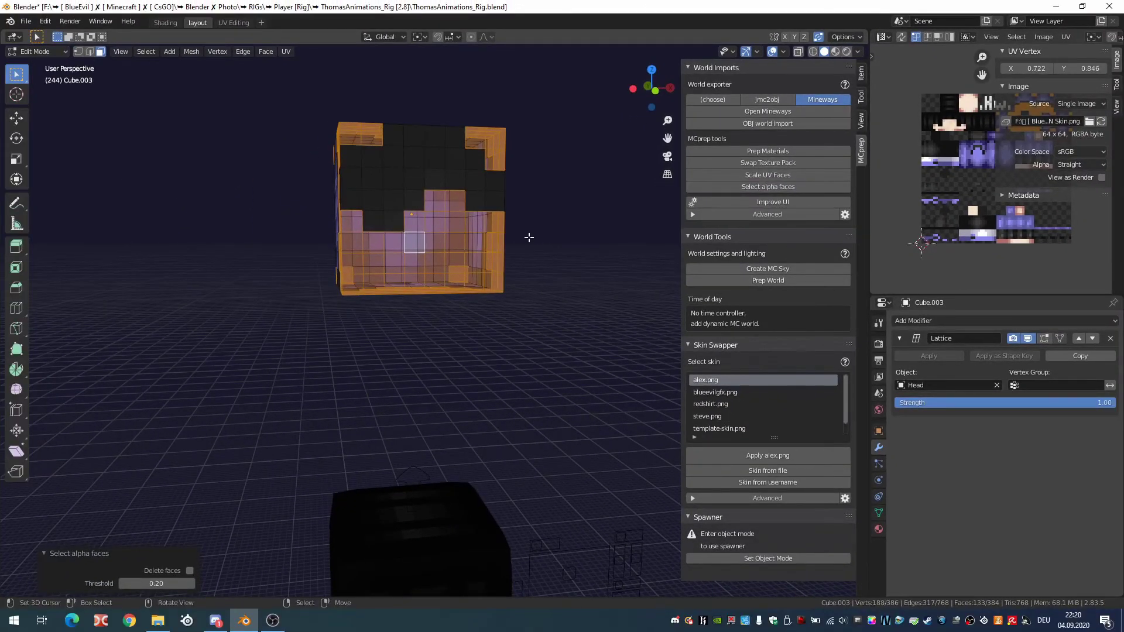
key(x)
click(526, 238)
key(Tab)
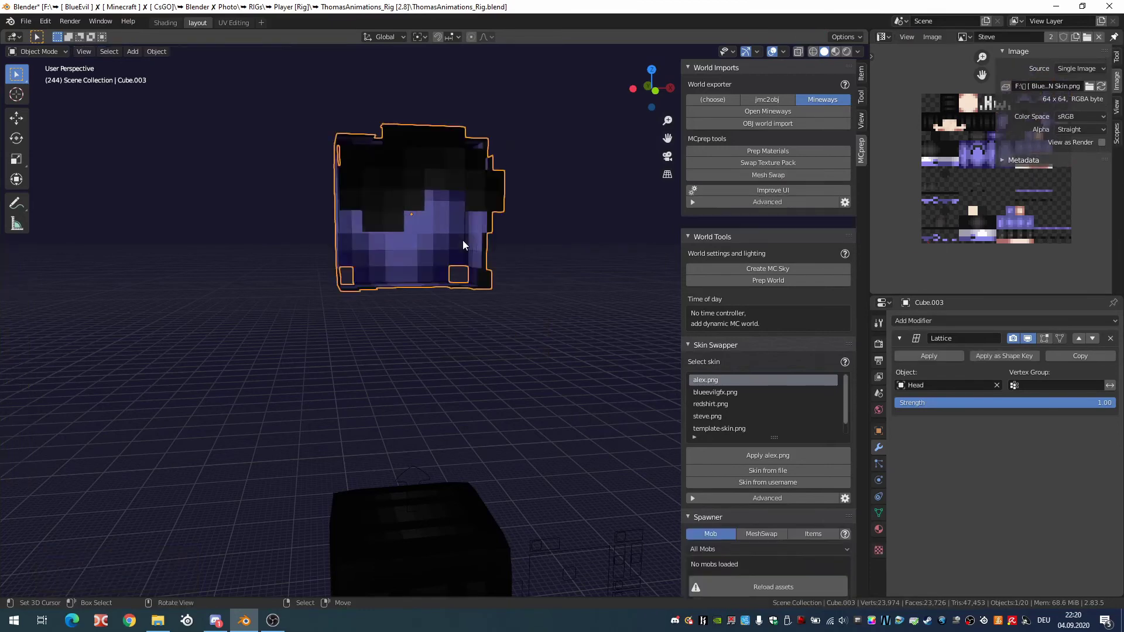
Add a Solidify modifier to Cube.003 and seat it down onto the head
shift+middle_drag(544, 364, 486, 315)
click(977, 321)
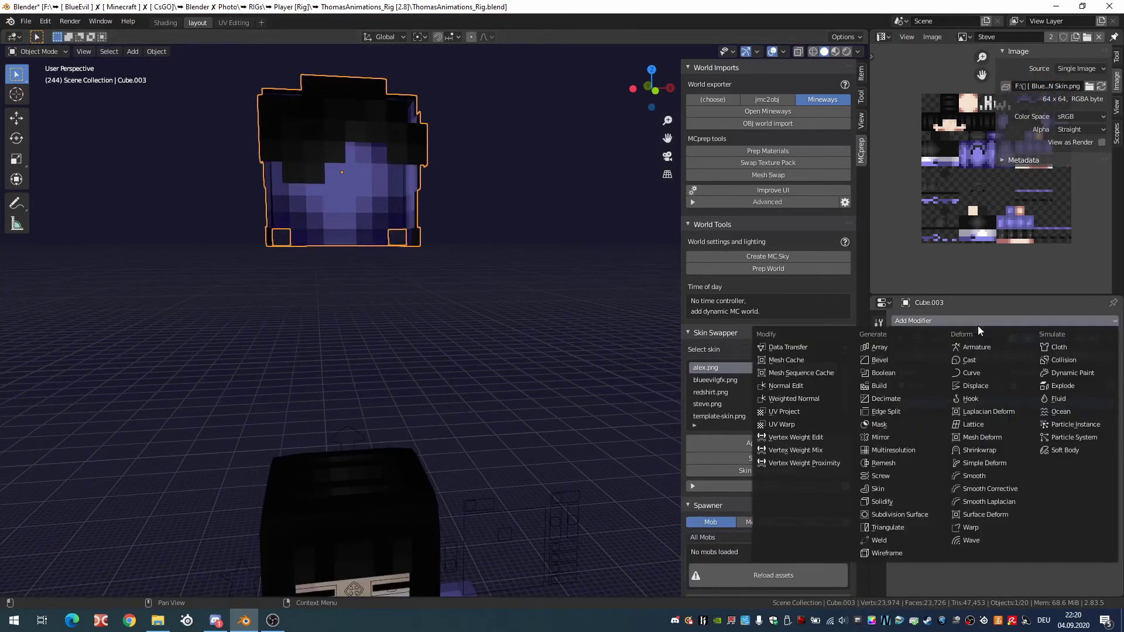
click(922, 501)
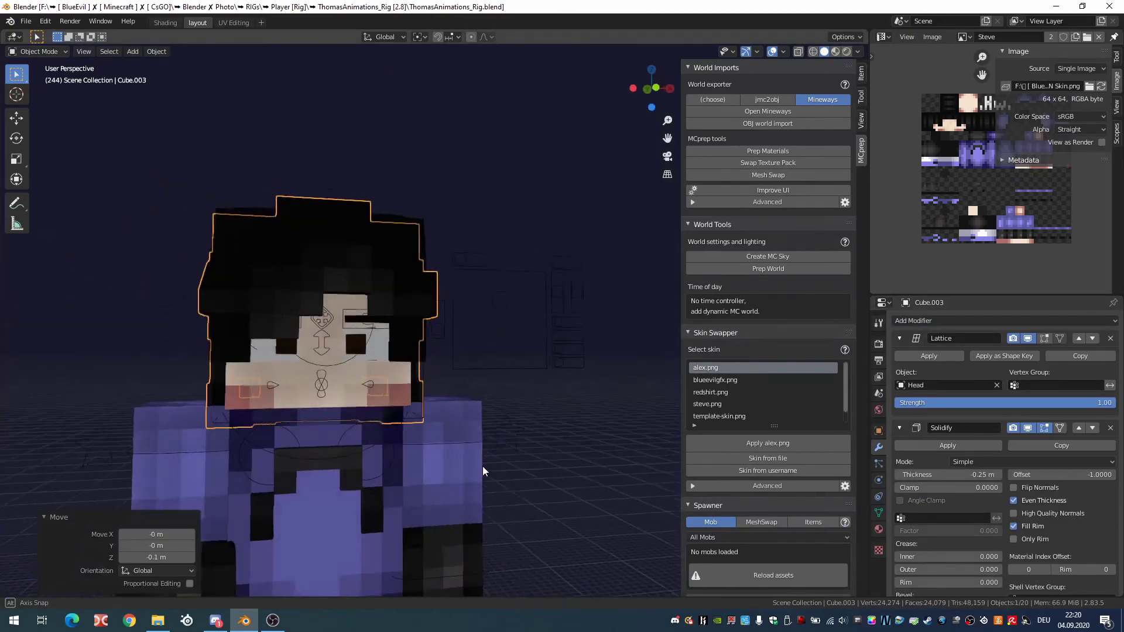
middle_drag(482, 466, 480, 463)
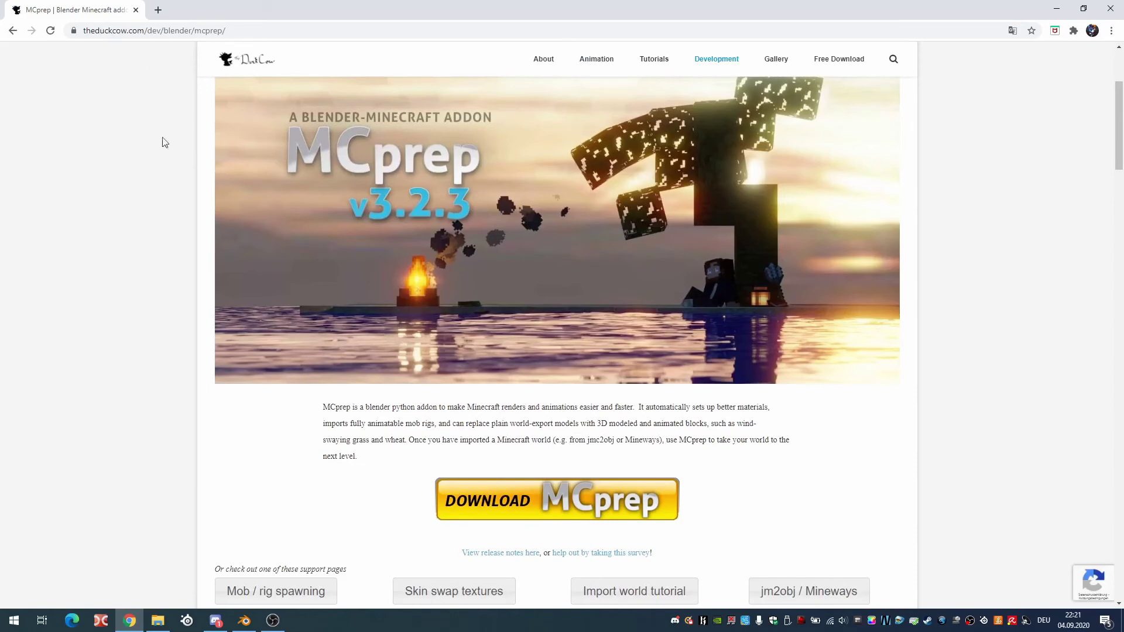
Scroll down the MCprep page on theduckcow.com, then return to Blender
scroll(599, 387, down, 3)
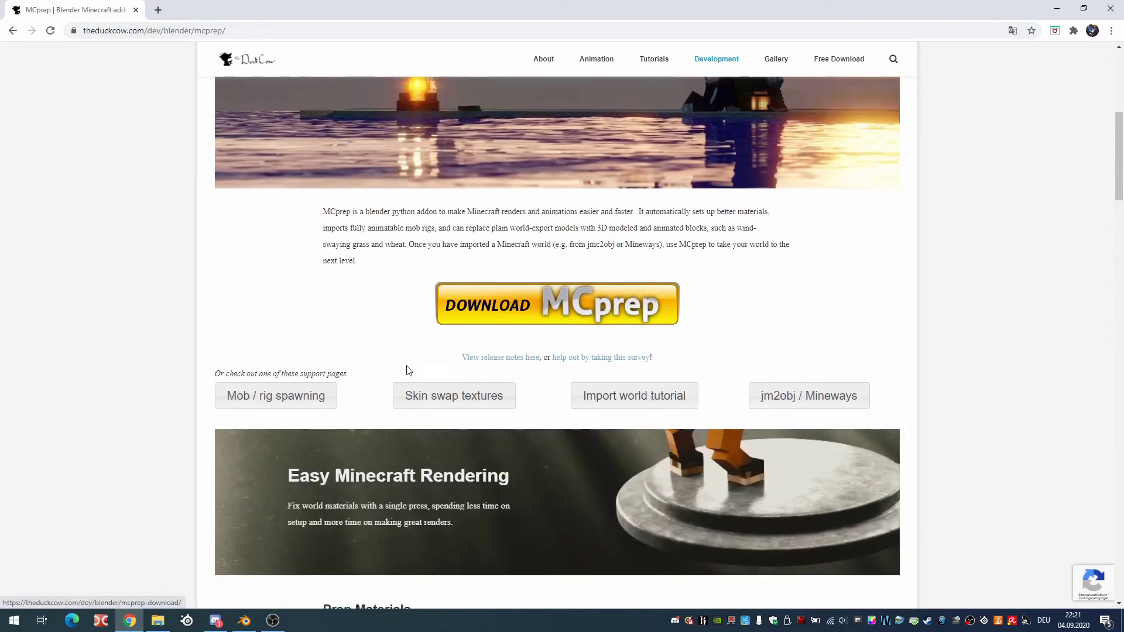
click(244, 620)
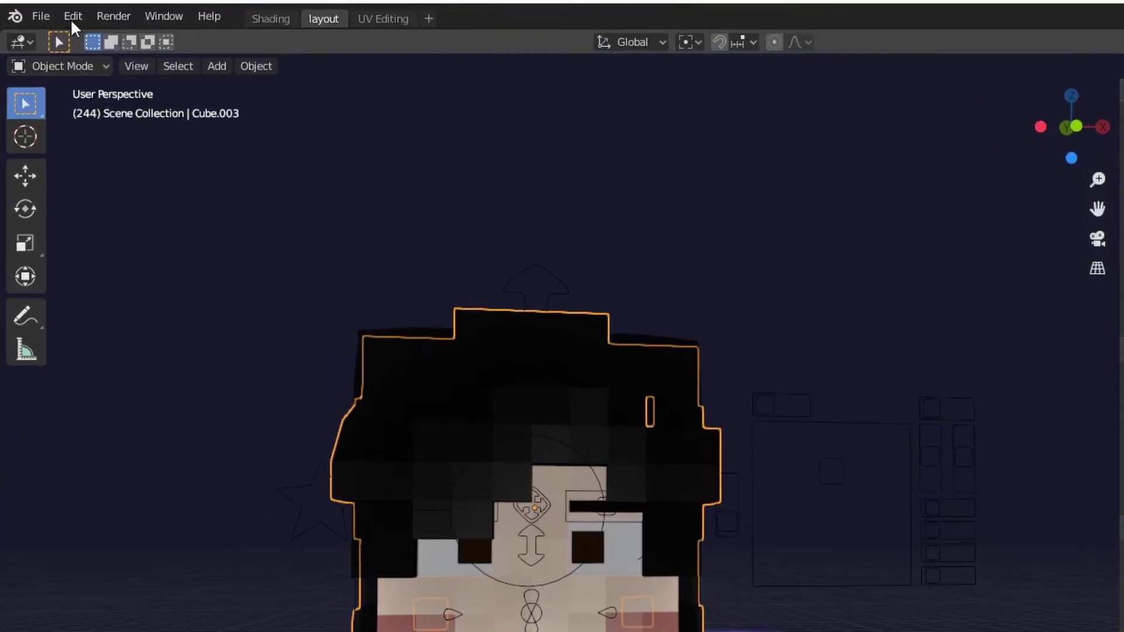
Install MCprep_addon_v3.2.3.1.zip from the RIGs/Blender Addons folder via Add-ons preferences
click(54, 19)
click(130, 342)
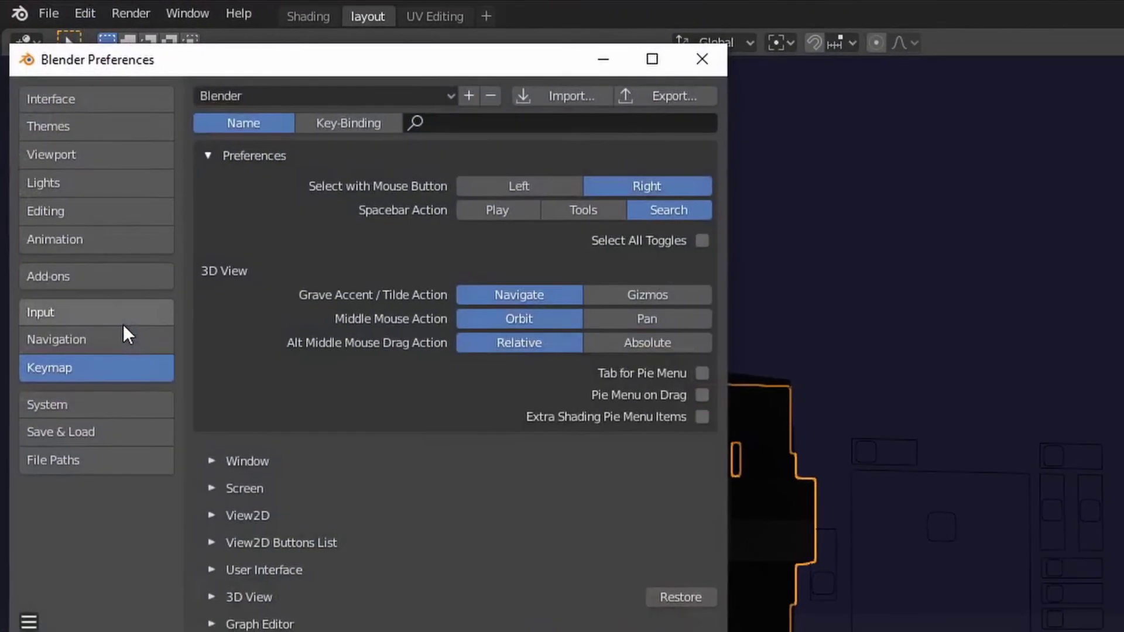
click(88, 265)
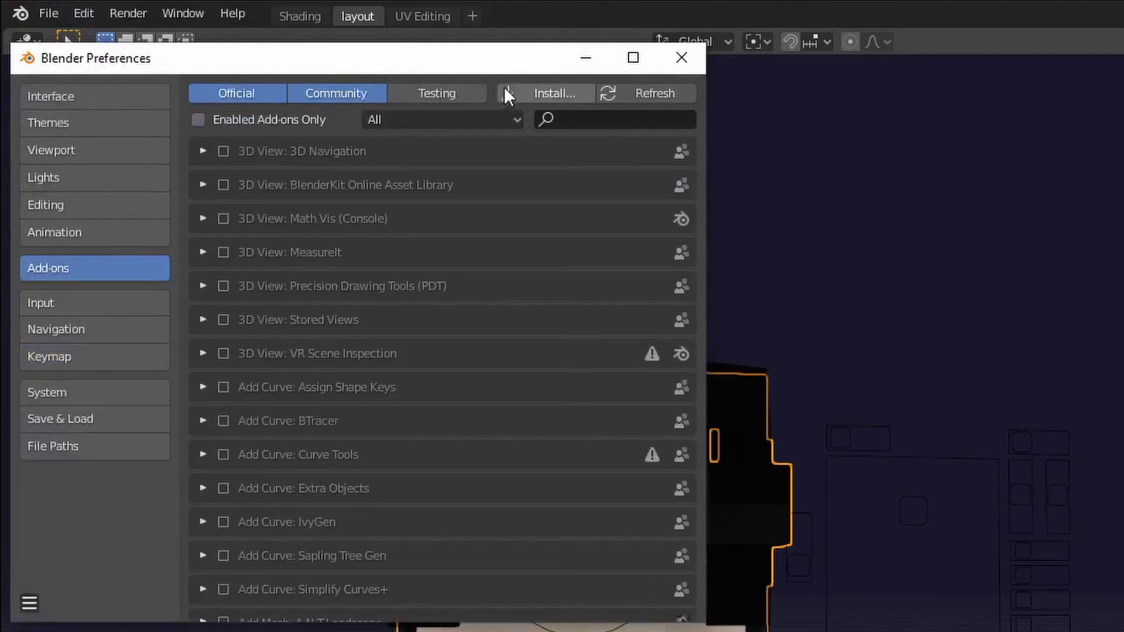
click(527, 91)
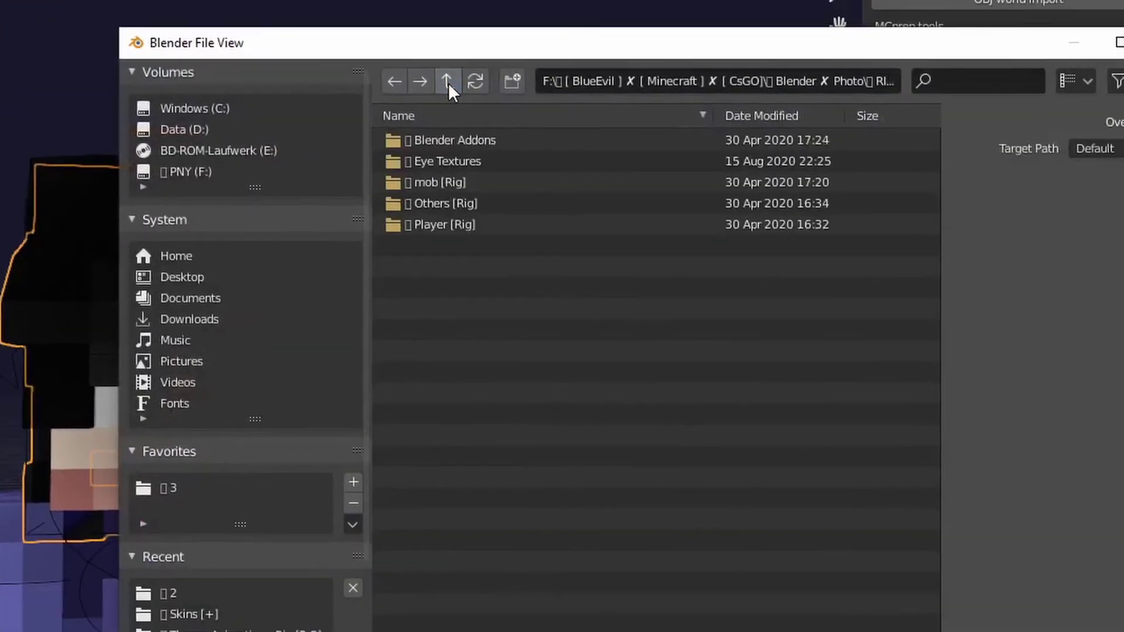
click(448, 82)
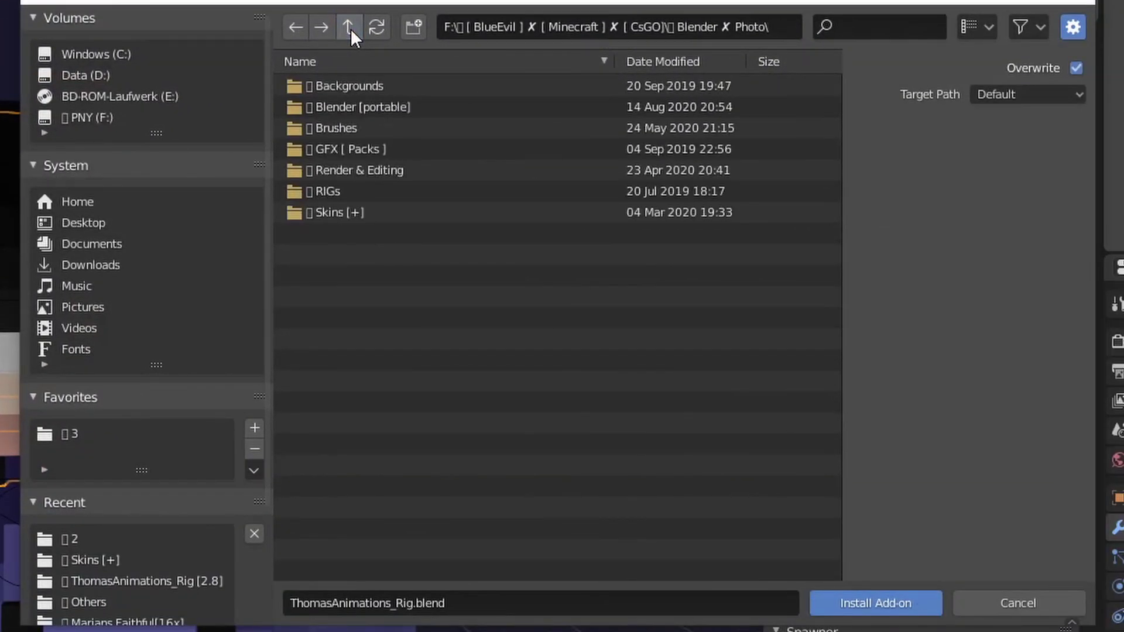
double_click(371, 192)
double_click(398, 84)
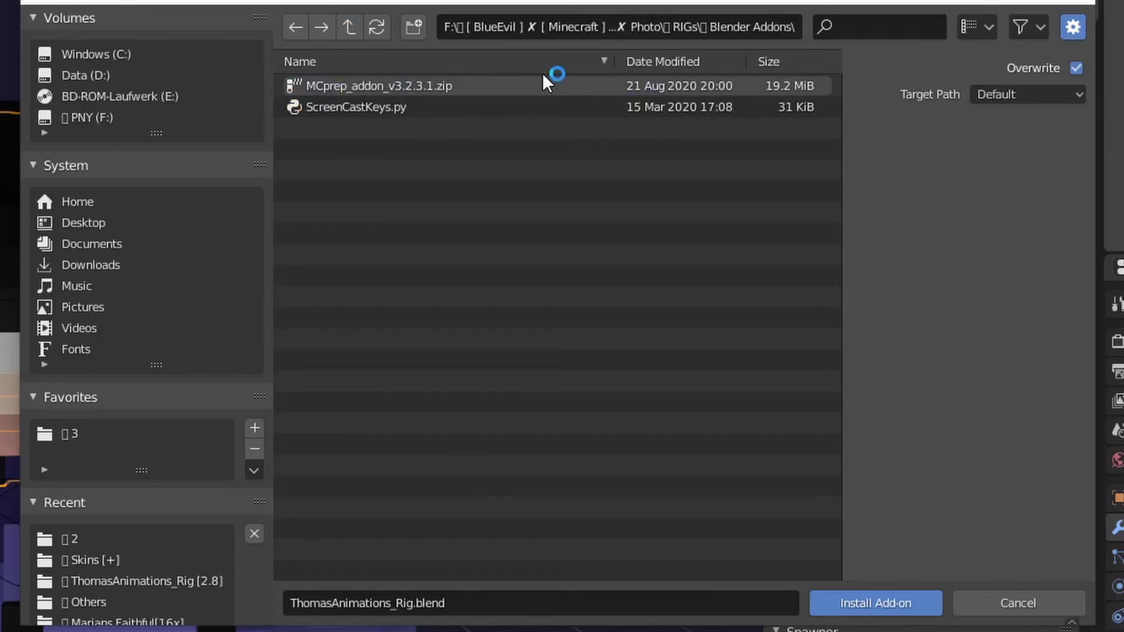
click(433, 86)
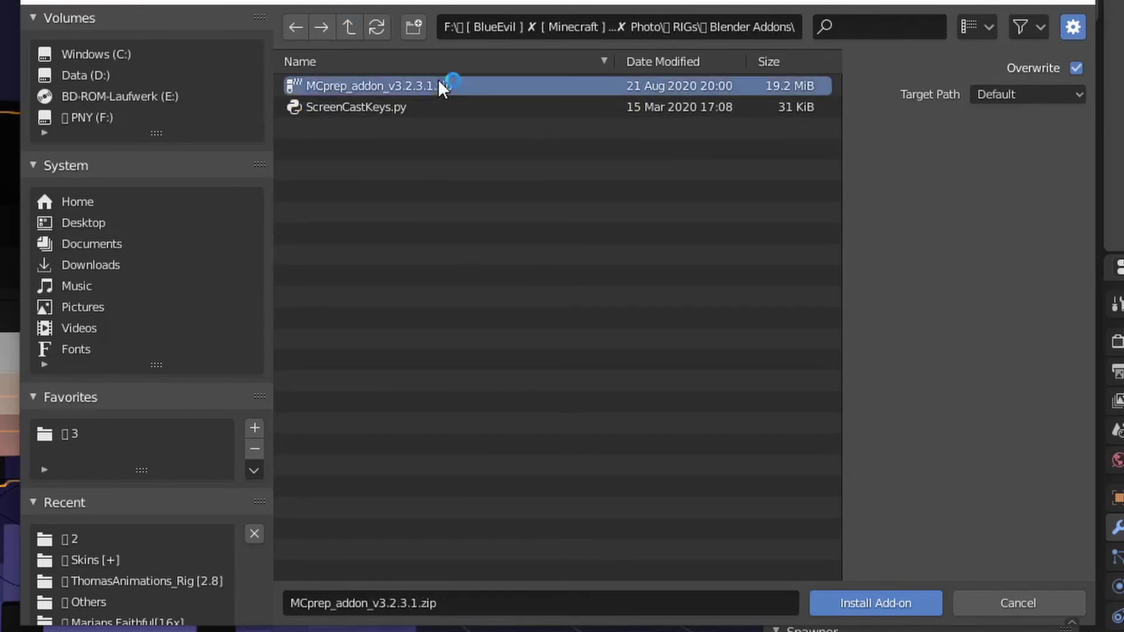
click(884, 611)
Filter the add-on list by 'mc' to find MCprep and save the preferences
click(660, 48)
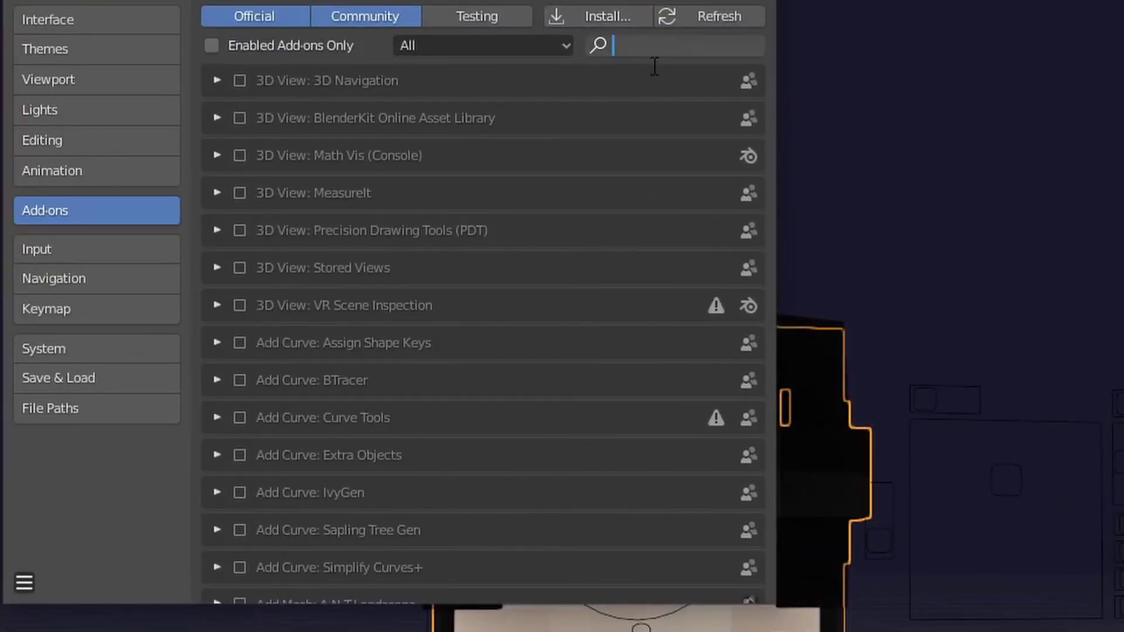
text(m)
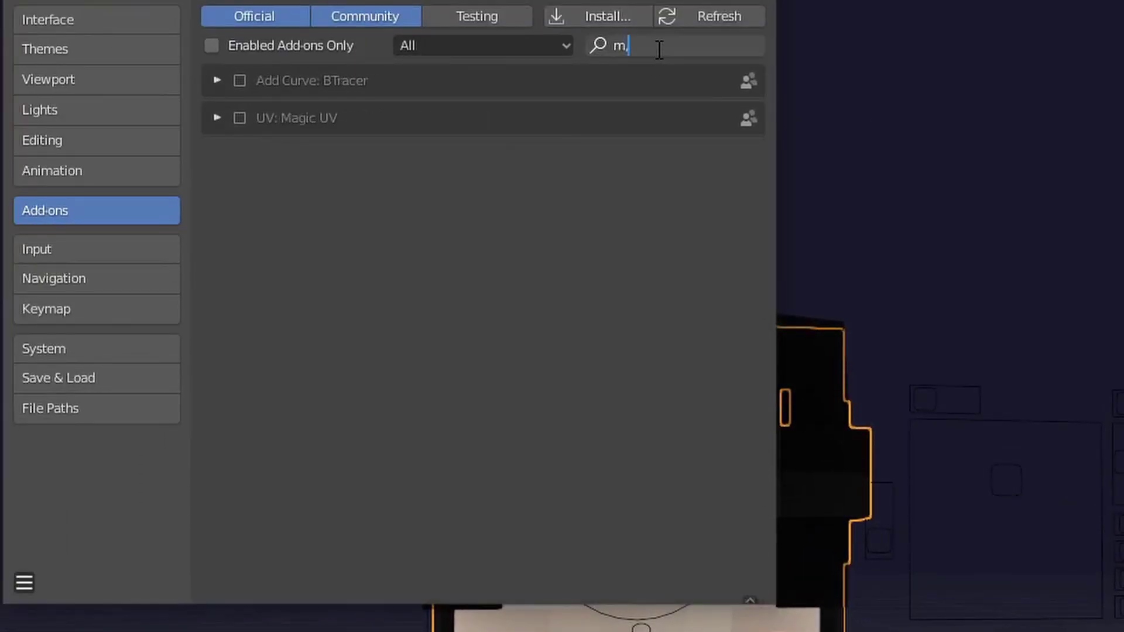
text(c)
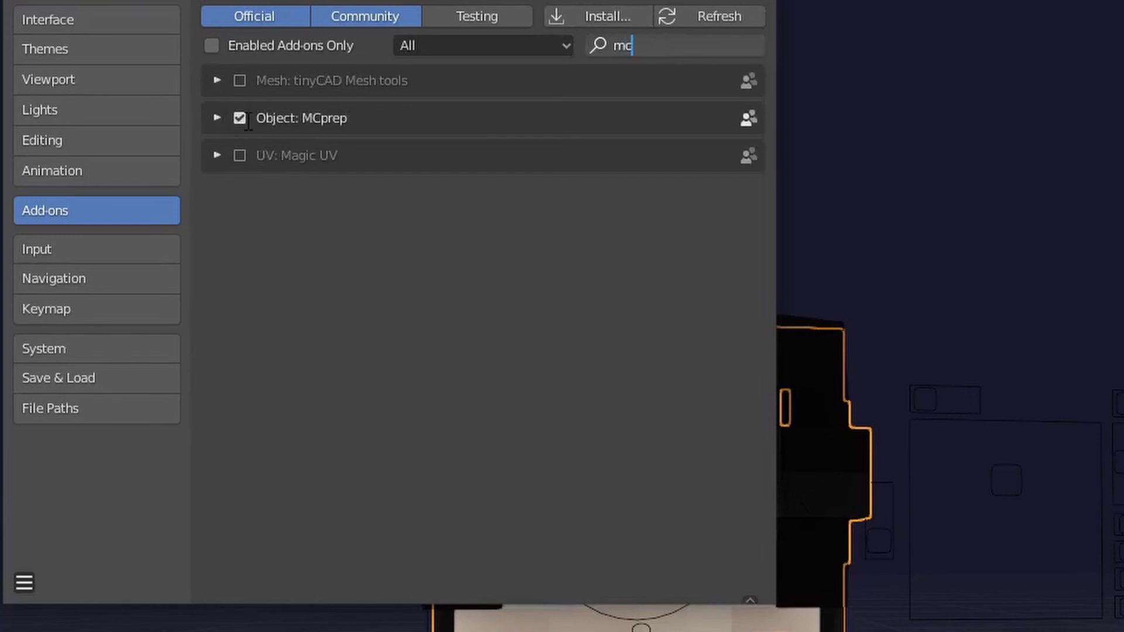
click(24, 583)
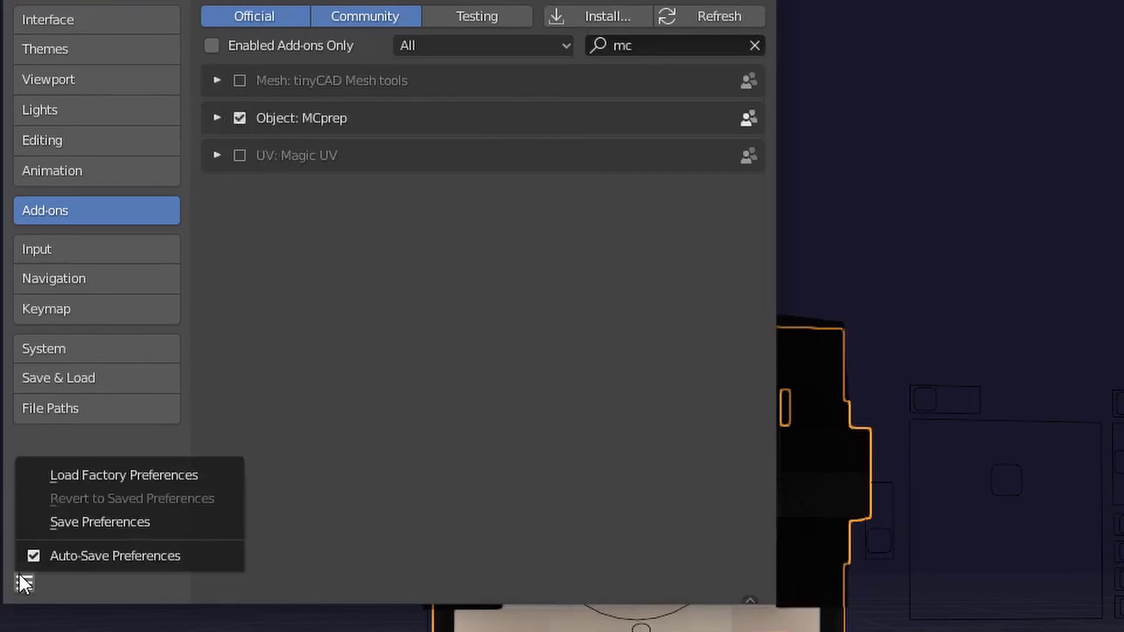
click(109, 524)
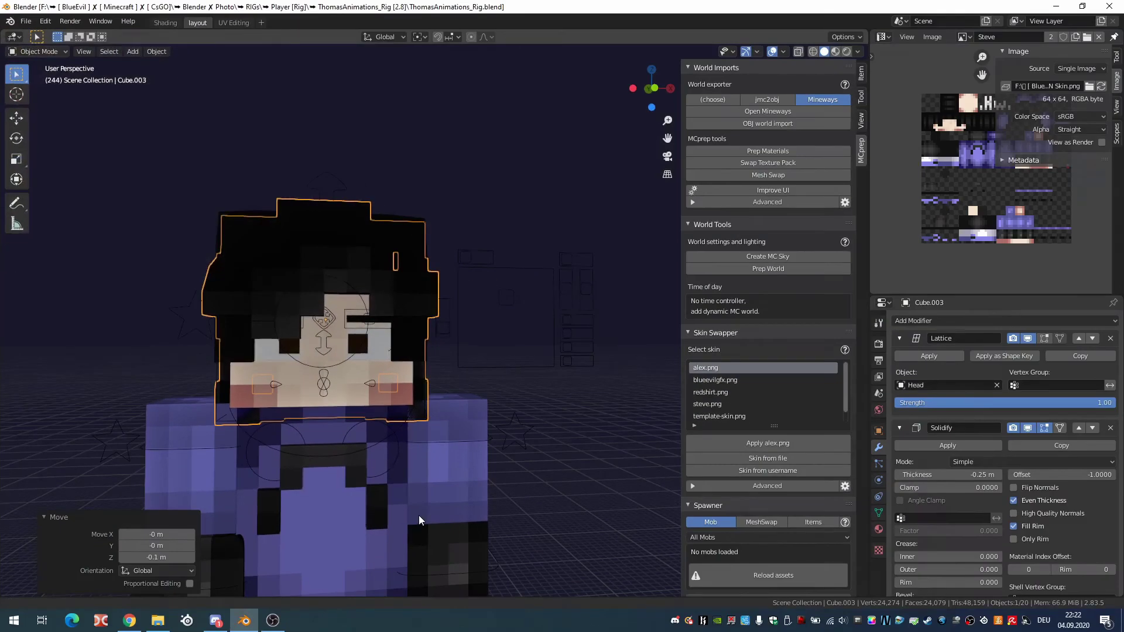
shift+middle_drag(419, 515, 549, 357)
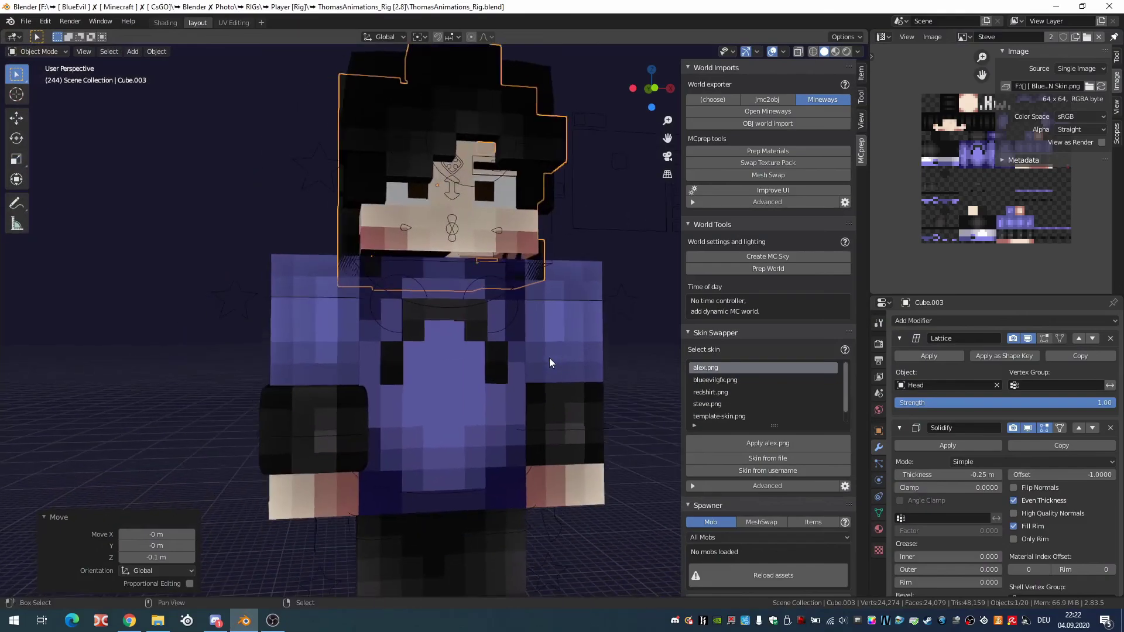
scroll(511, 365, up, 3)
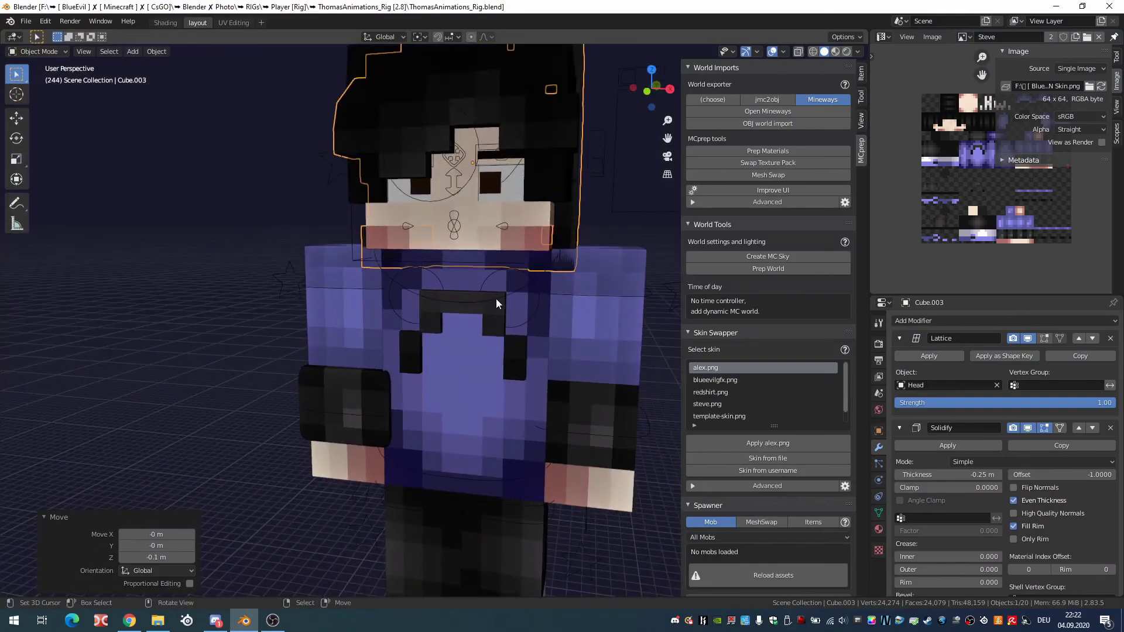
scroll(497, 299, down, 3)
middle_drag(498, 290, 507, 283)
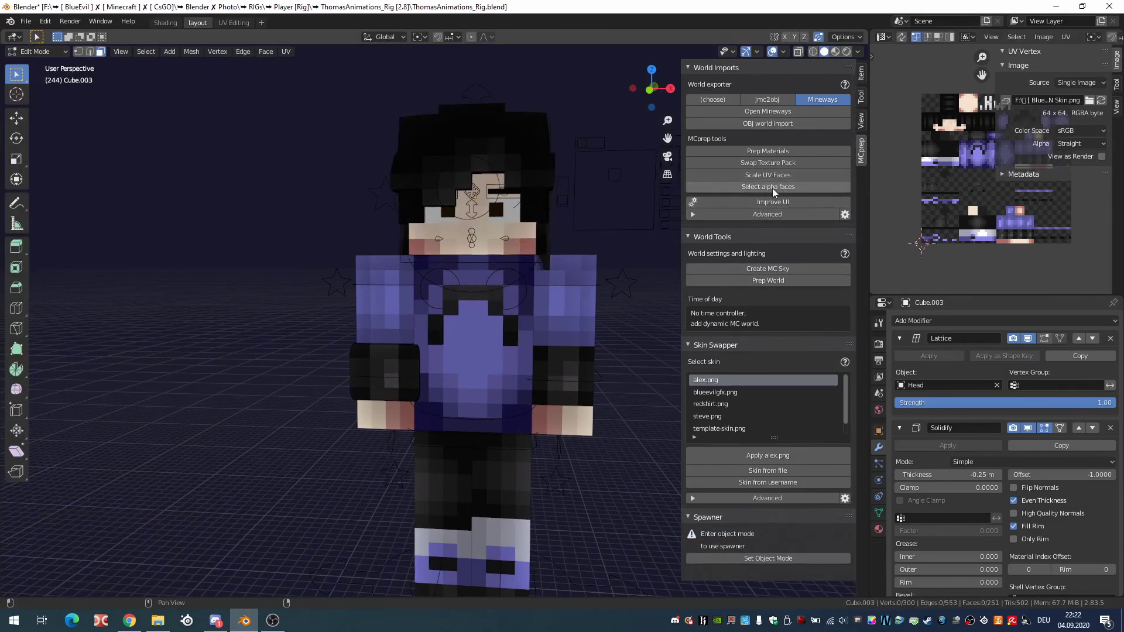
middle_drag(474, 246, 400, 250)
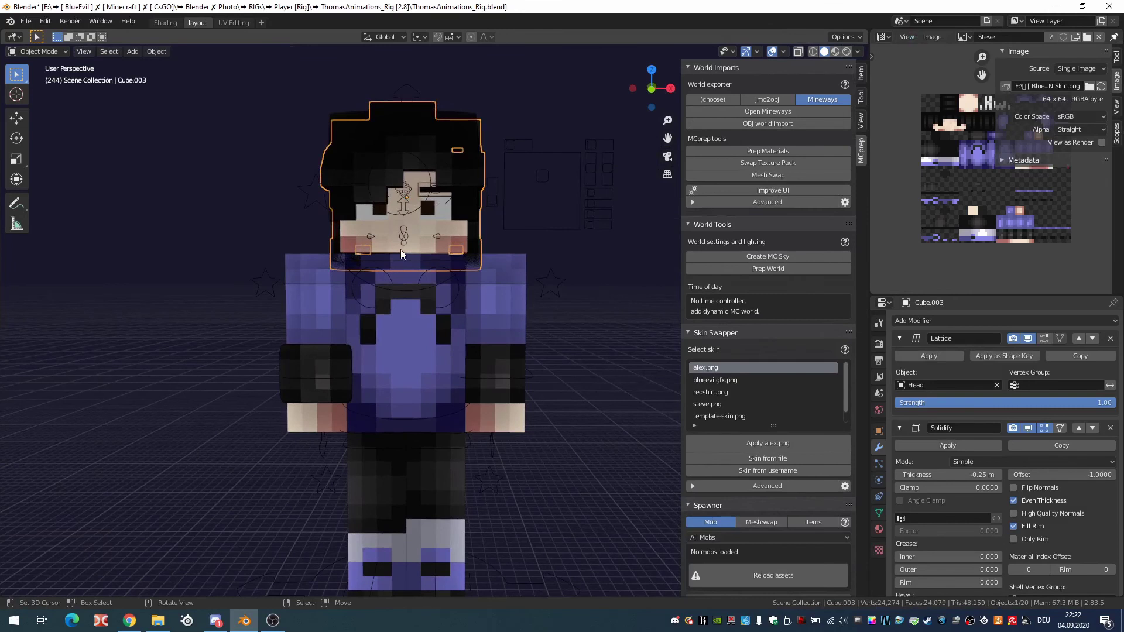